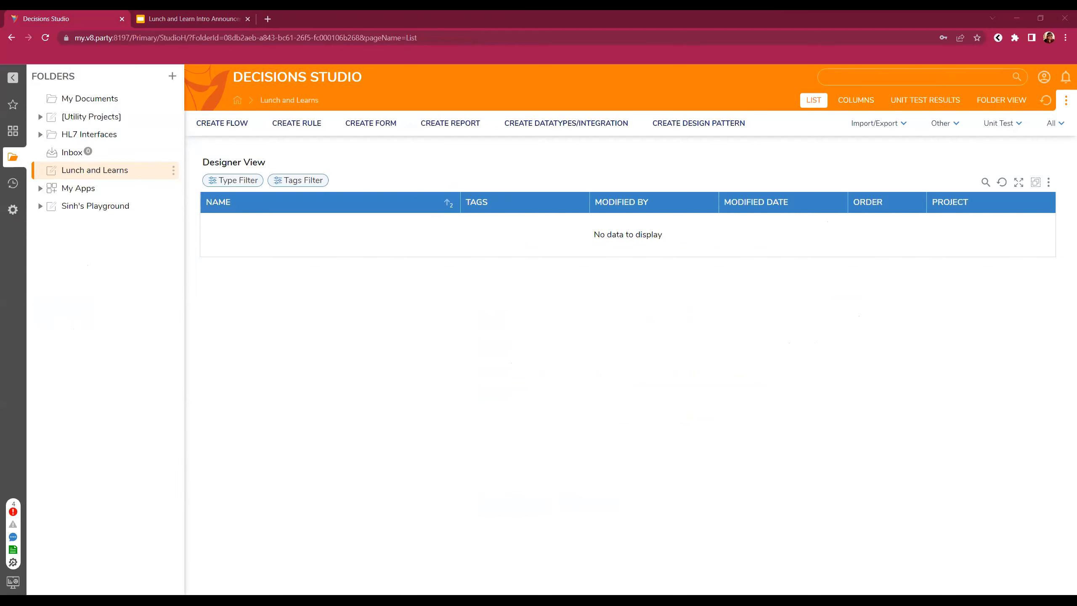
- Create a '3.22.23 LNL' designer folder under Lunch and Learns and begin a new flow in it
left_click(222, 123)
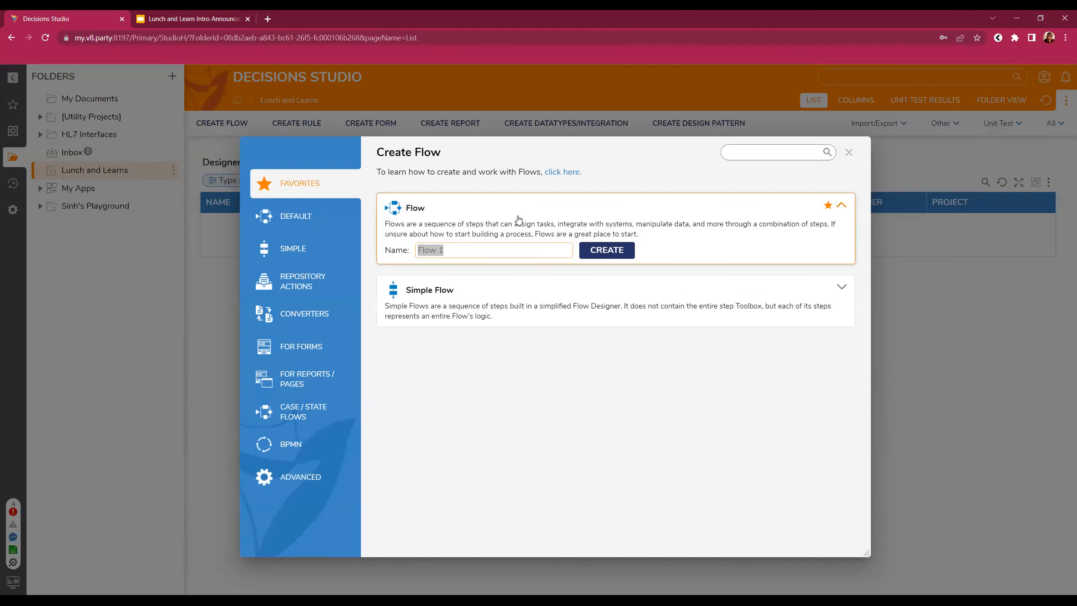
left_click(848, 152)
right_click(79, 171)
left_click(216, 172)
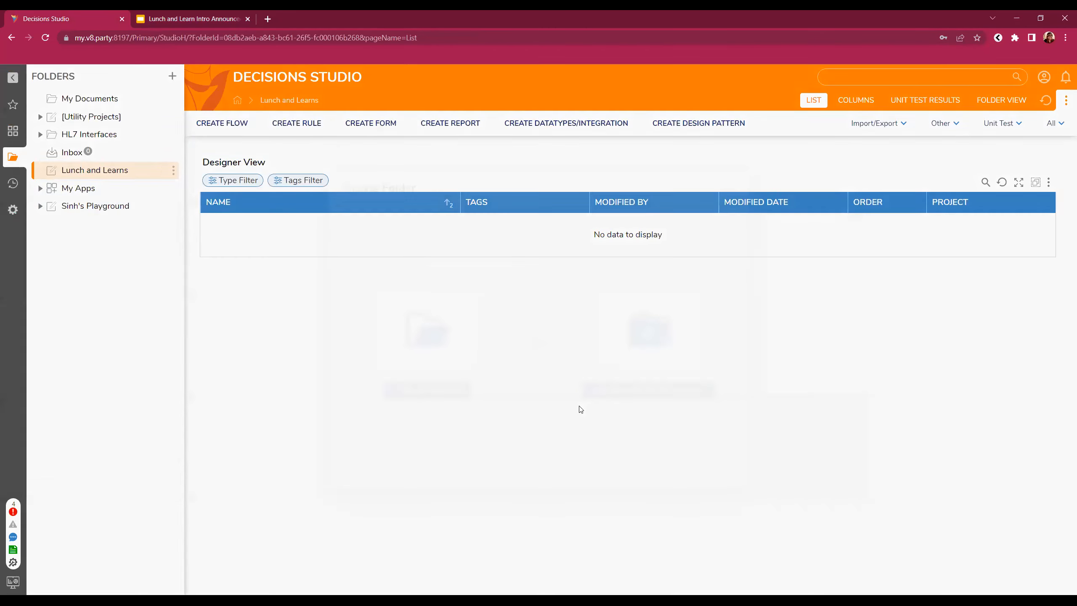
left_click(617, 390)
type("3.22.23 LNL")
key("Return")
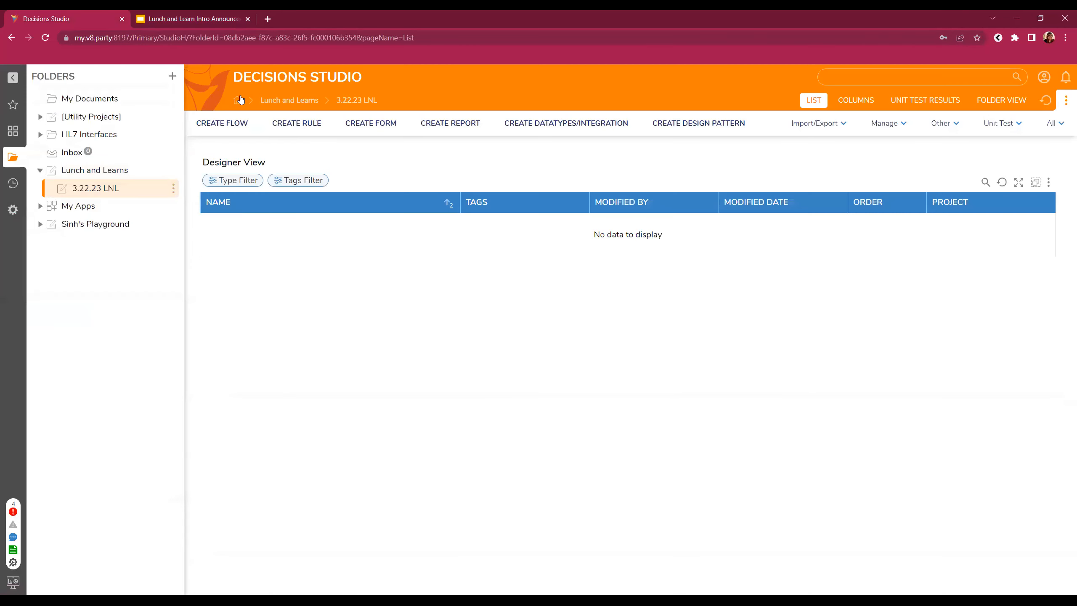
left_click(222, 123)
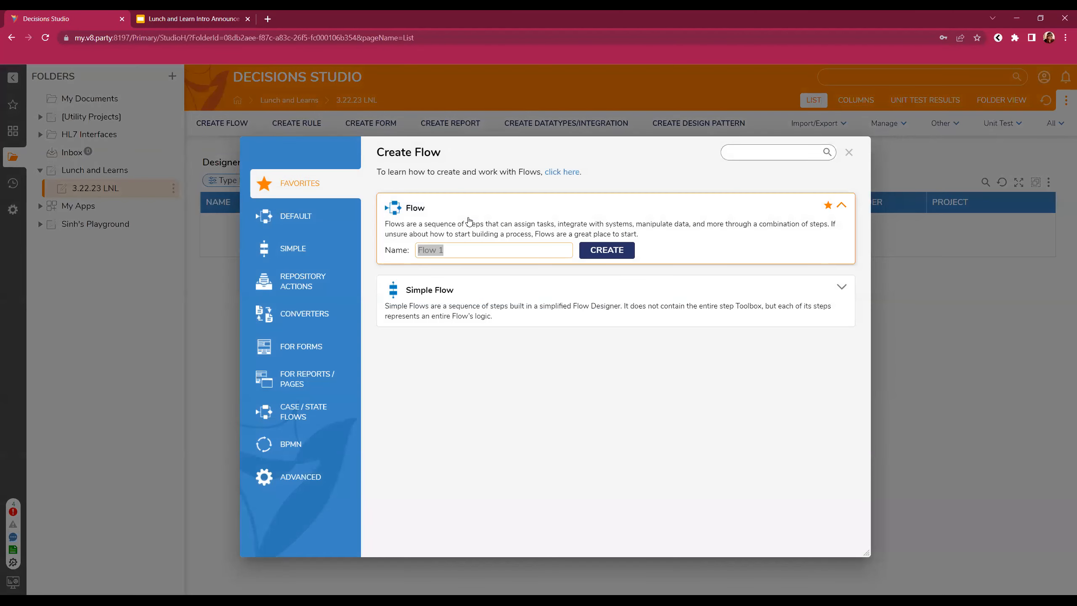
- Create the flow 'TLNL Flow 1' with a Create Data step after start, and open its data definitions
type("T")
type("LNL")
type(" Flow 1")
key("Return")
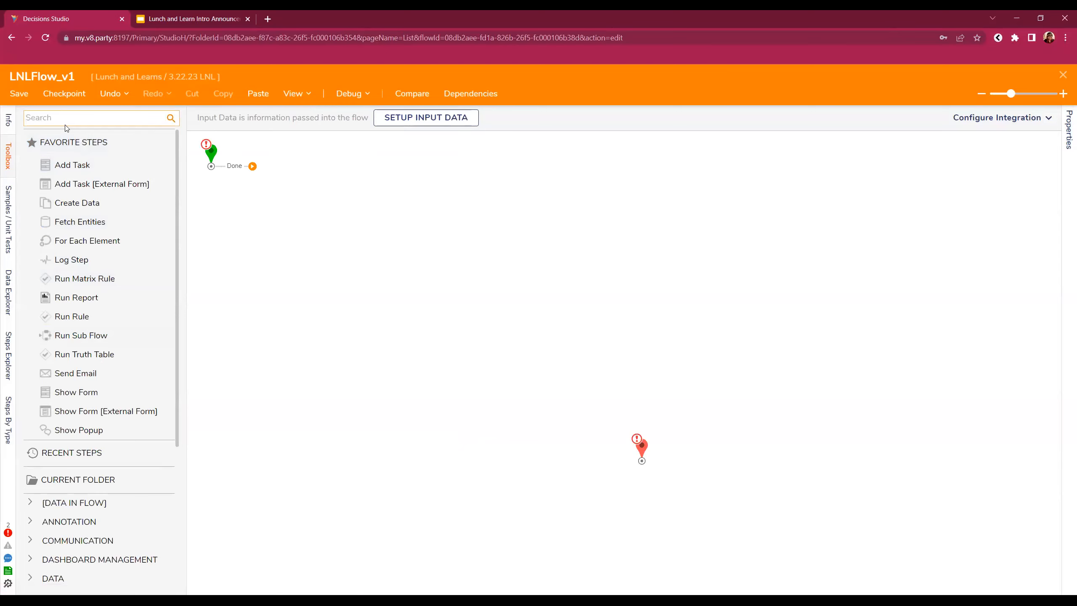
type("create data")
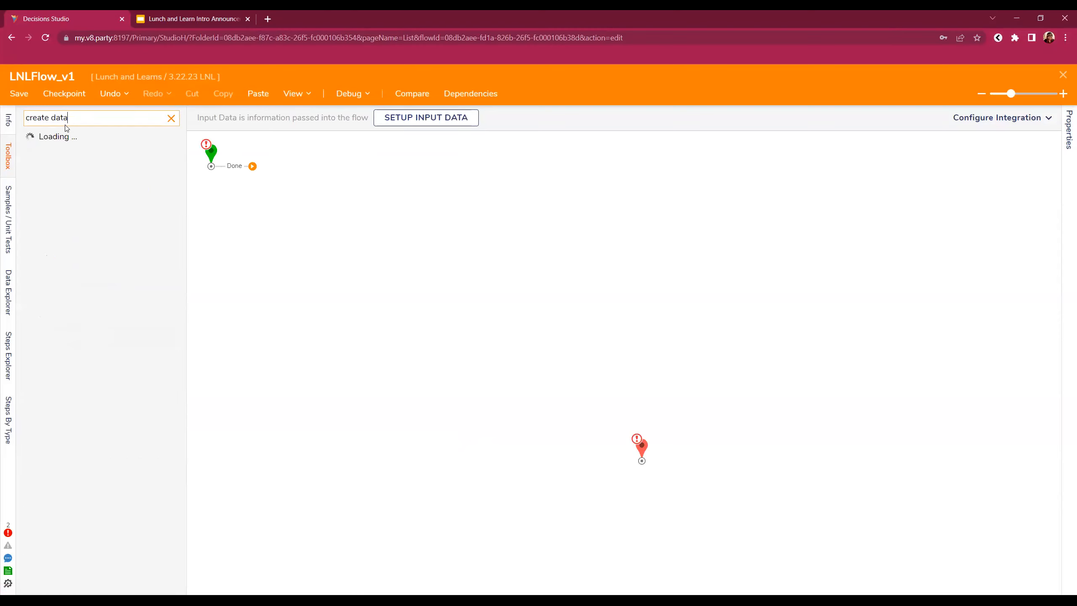
left_click_drag(65, 157, 285, 185)
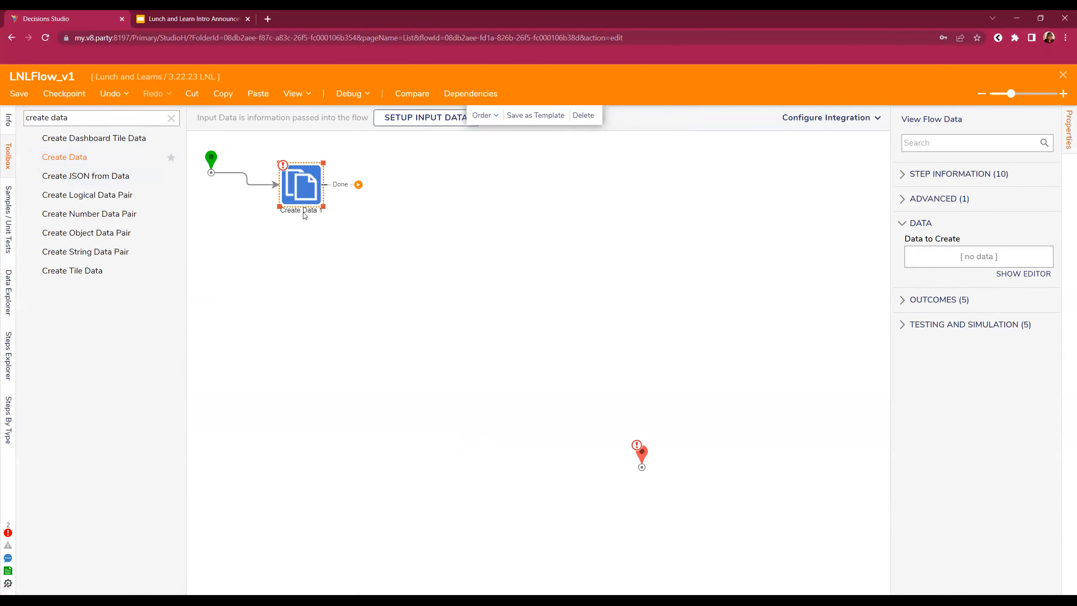
left_click(1024, 274)
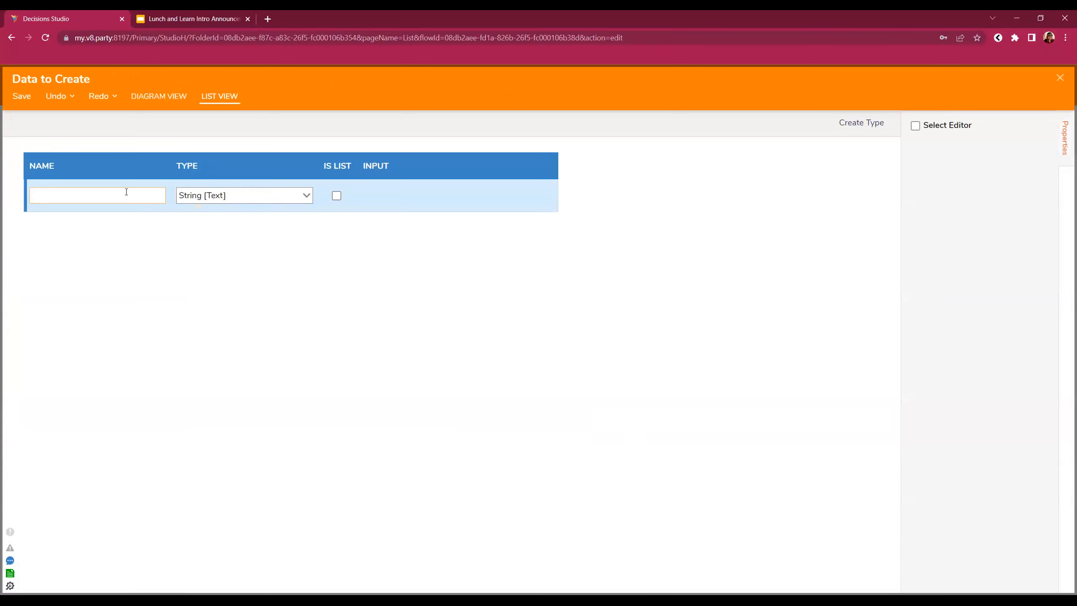
- Define a String value named ThisString in the Create Data step and save the definition
type("ThisString")
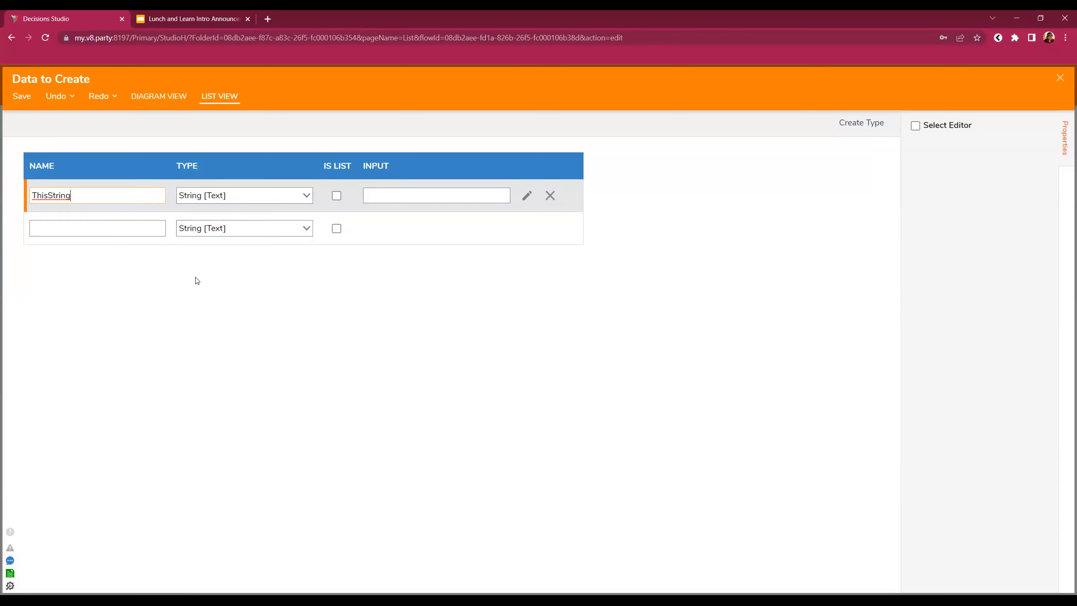
left_click(1060, 77)
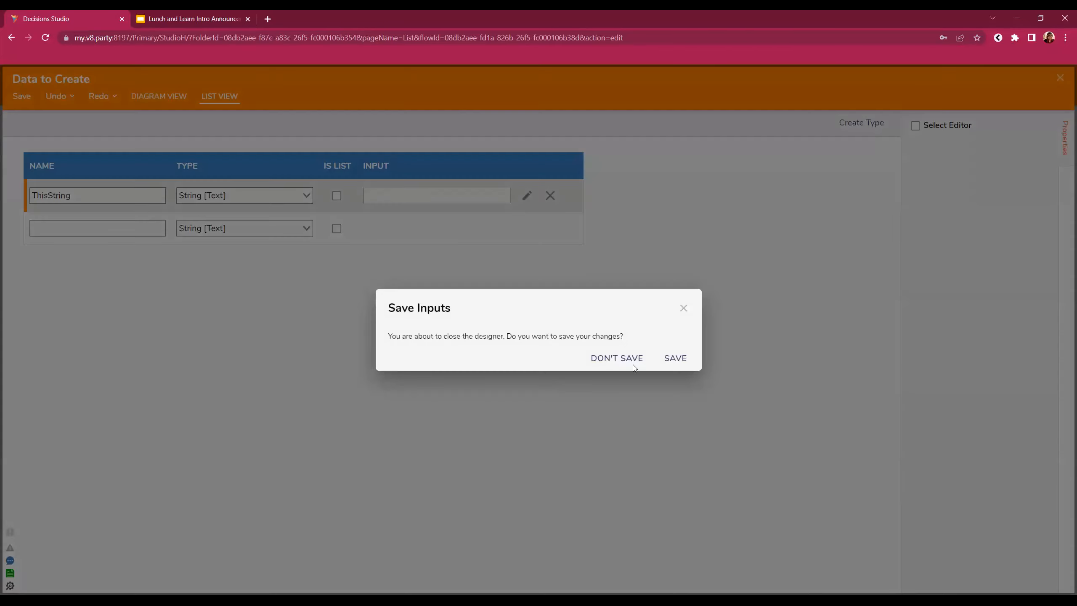
left_click(678, 358)
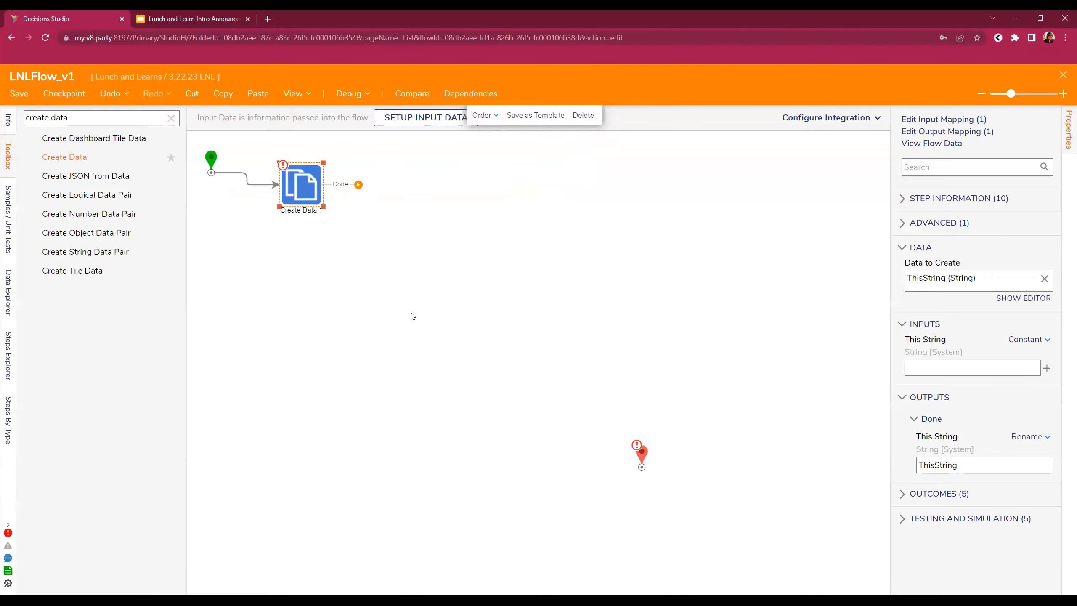
- Add a Save Entities step to the canvas, then close the designer and save LNLFlow_v1
left_click_drag(105, 122, 1, 101)
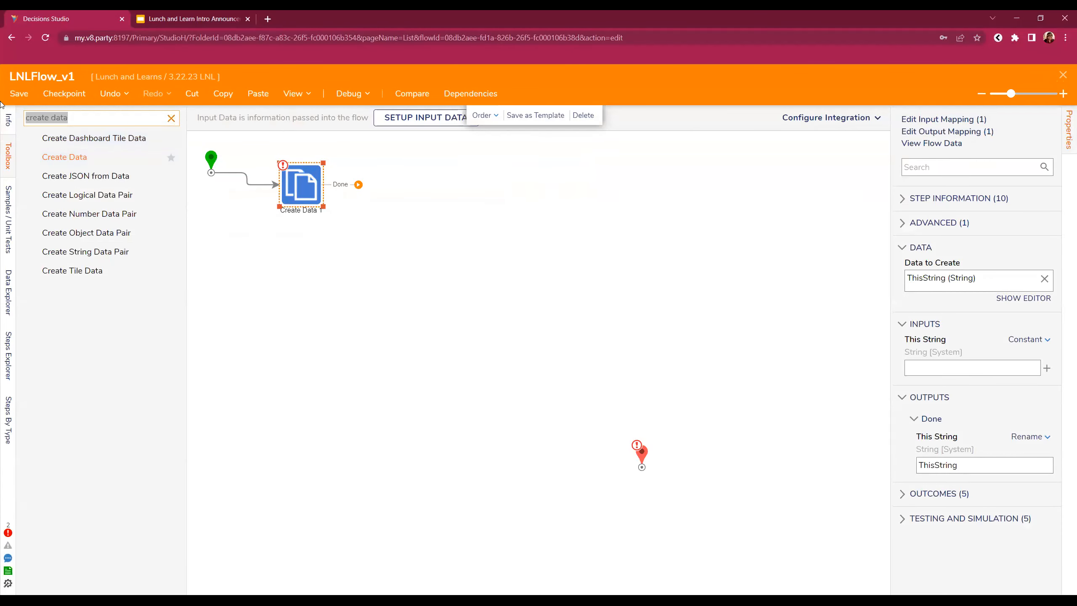
type("save entities")
left_click_drag(66, 157, 426, 208)
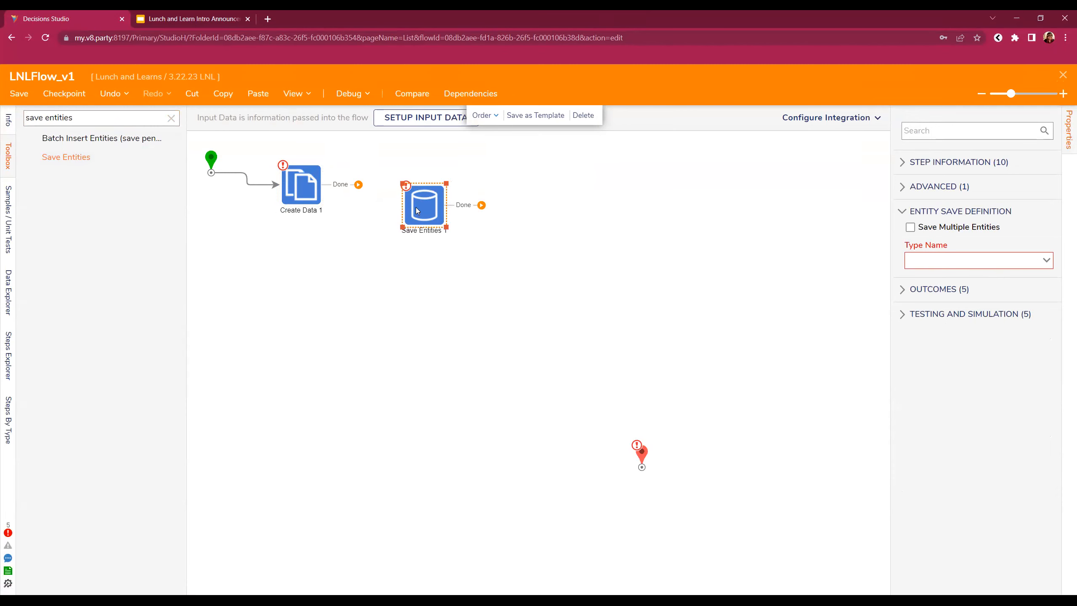
left_click(1062, 75)
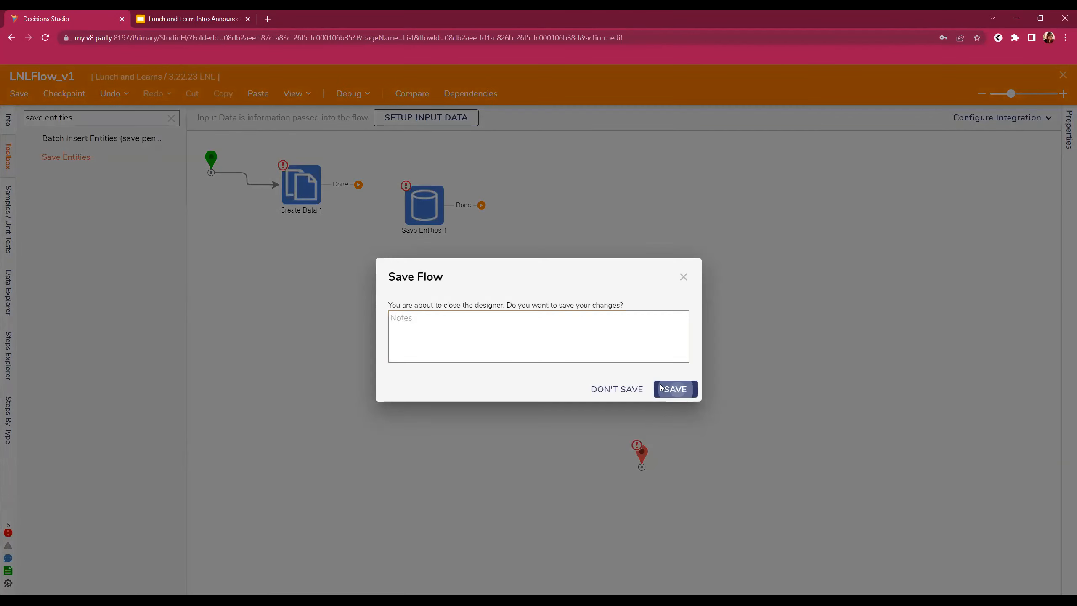
left_click(684, 389)
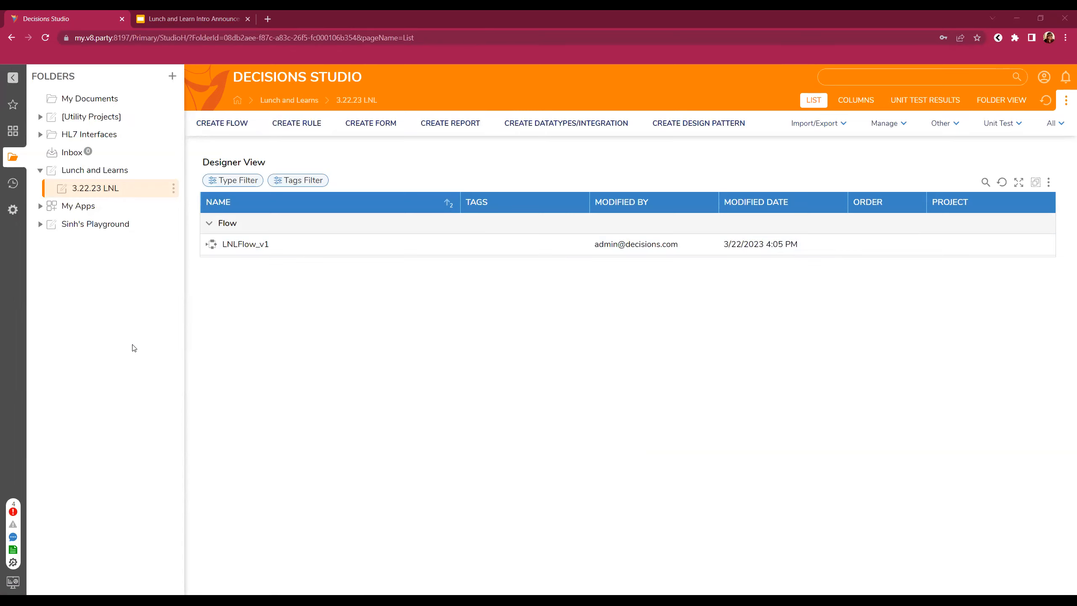
- Reopen LNLFlow_v1, add a Set Value (Data) step, and move Create Data 1 lower
left_click(254, 251)
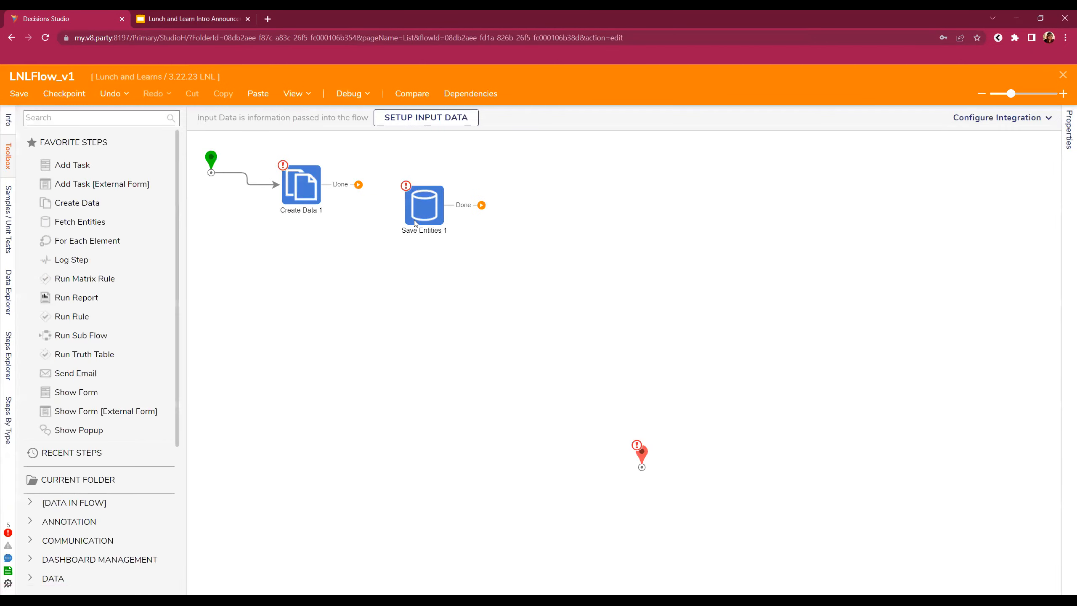
left_click(319, 202)
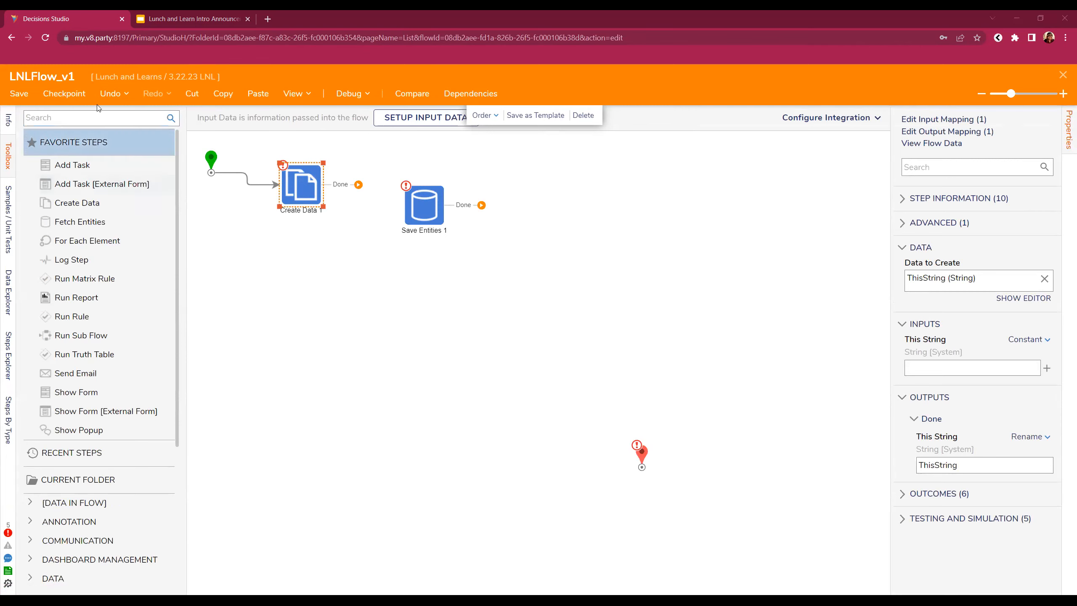
left_click(116, 117)
type("set value")
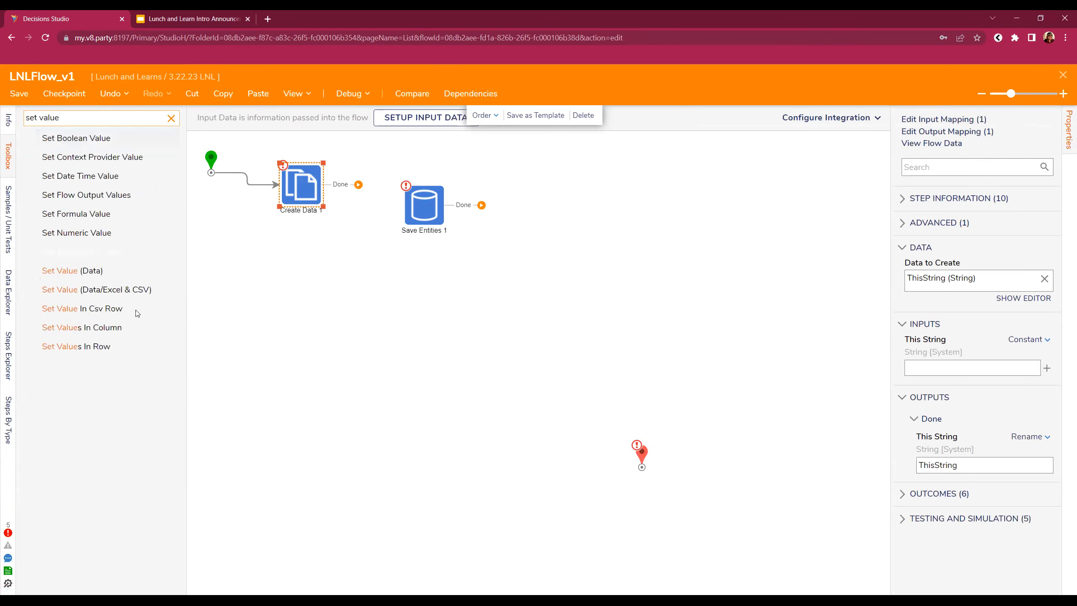
left_click_drag(86, 270, 365, 216)
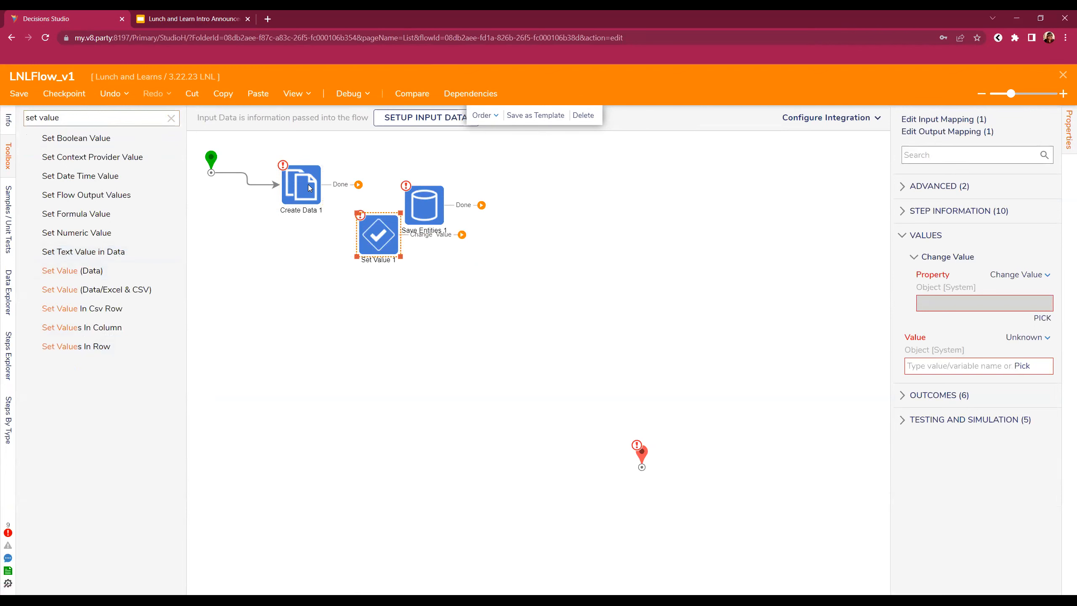
left_click_drag(301, 187, 278, 244)
- Add an Int32 value ThisInt to Create Data 1 and connect its Done path to Set Value 1
left_click(1031, 299)
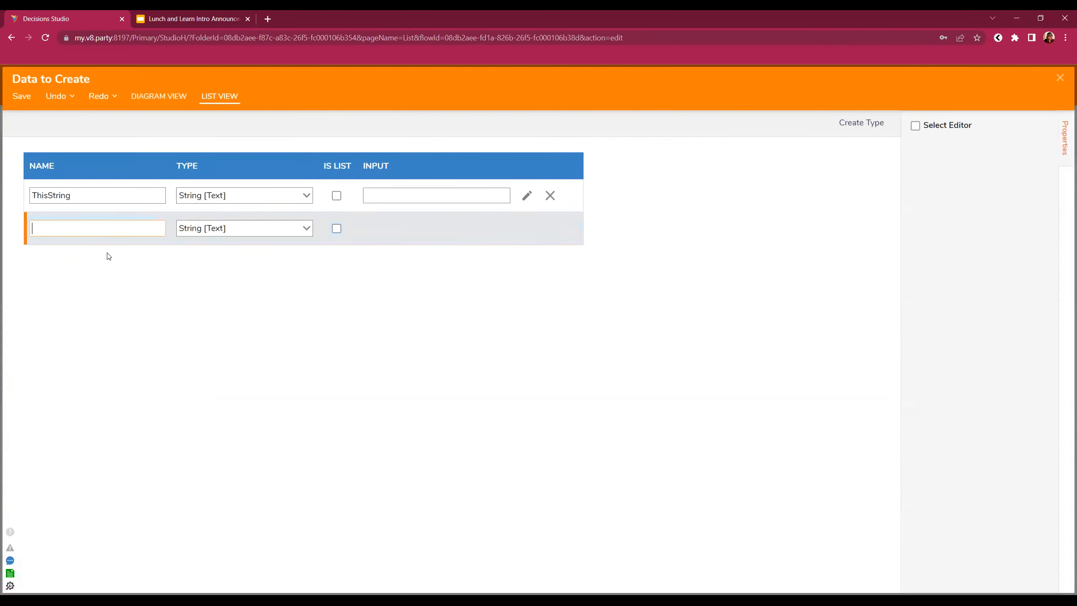
type("ThisInt")
left_click(304, 237)
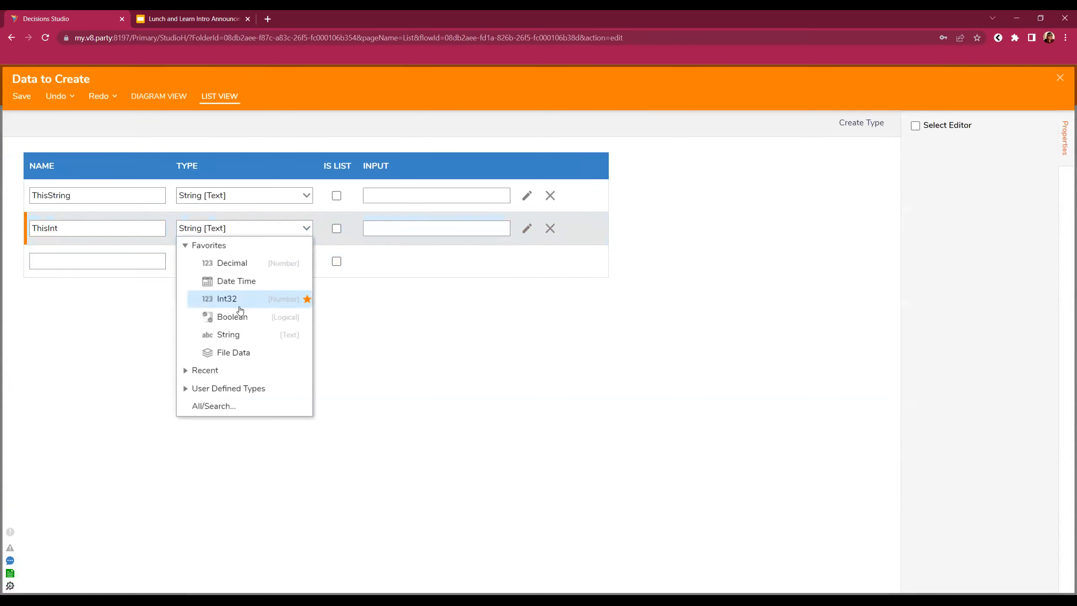
left_click(237, 299)
left_click(20, 97)
left_click(673, 362)
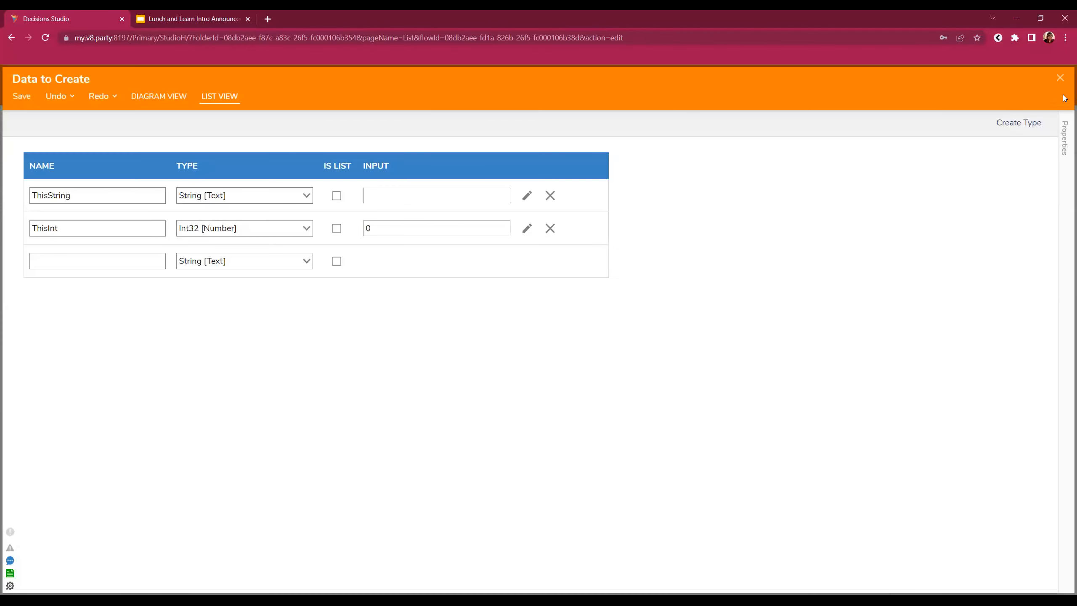
left_click_drag(336, 243, 361, 255)
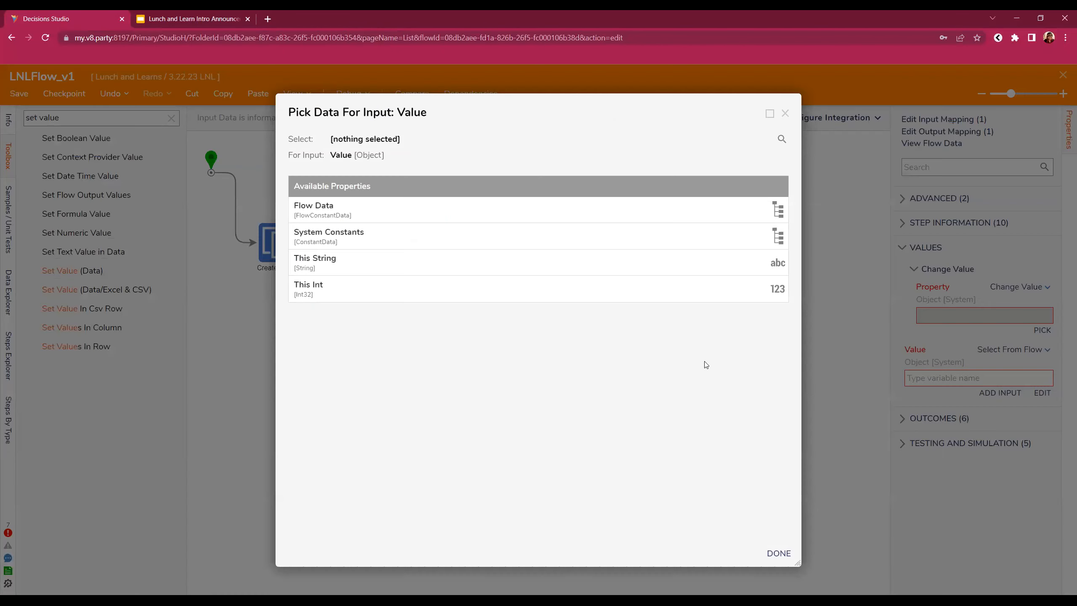
- Point Set Value 1's property at This Int and make its Value a constant
left_click(415, 299)
left_click(780, 556)
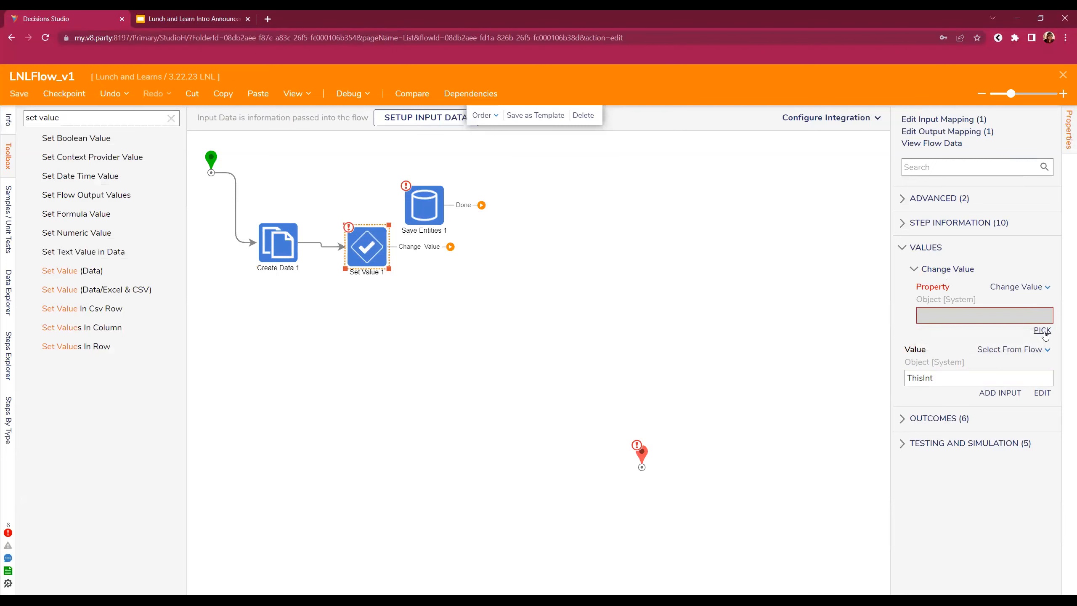
left_click(1021, 285)
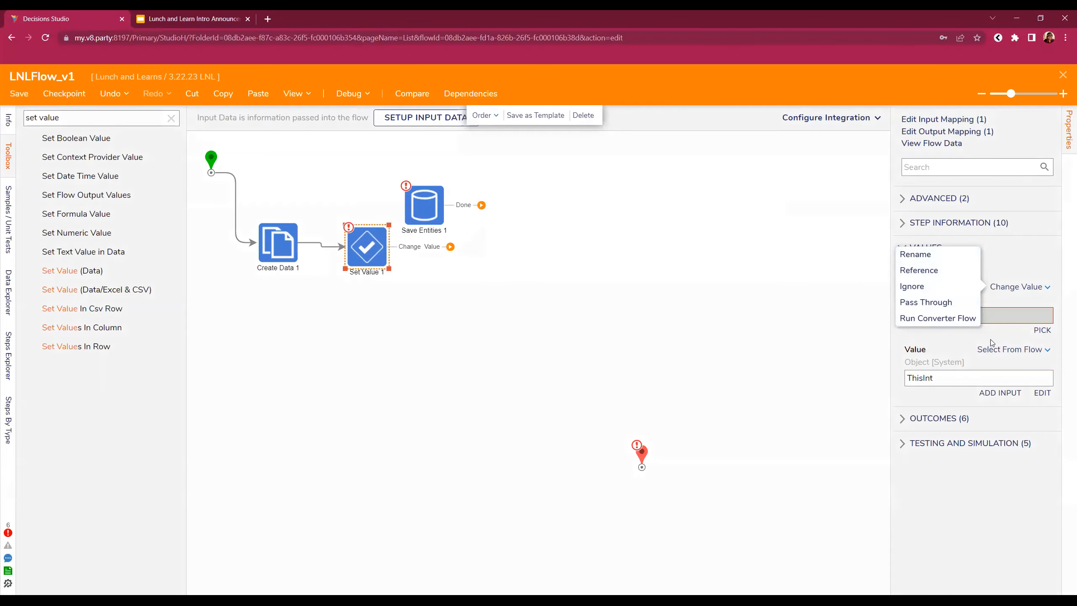
left_click(991, 350)
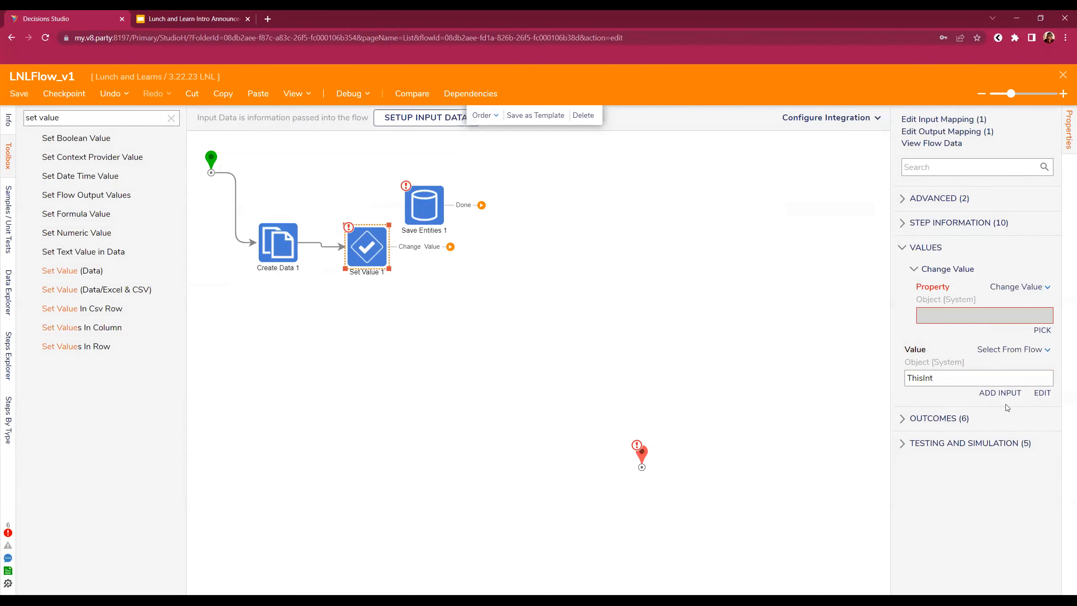
left_click(1042, 330)
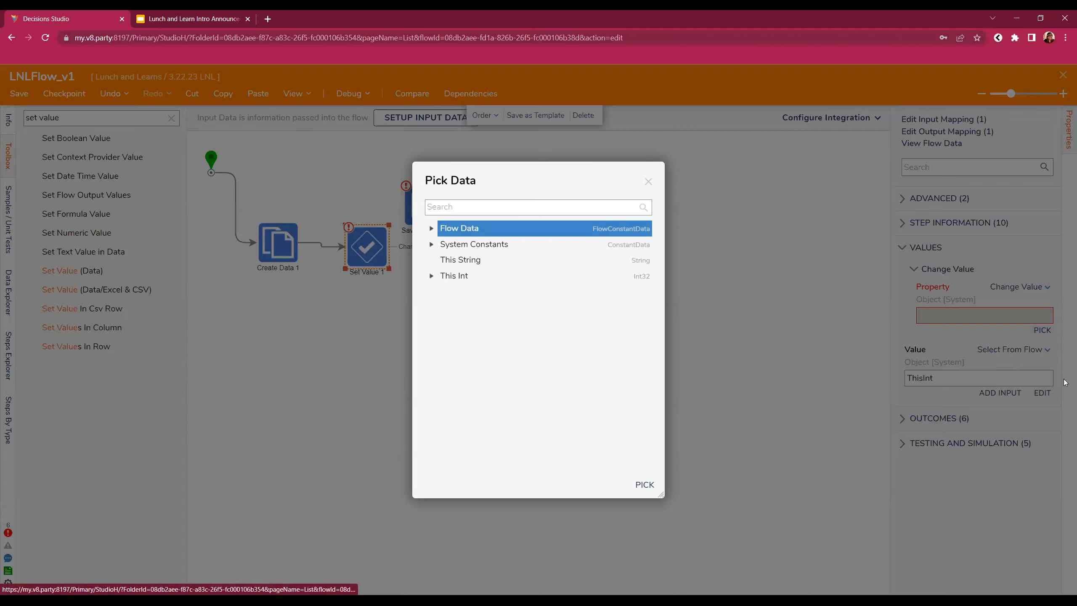
left_click(580, 258)
left_click(492, 275)
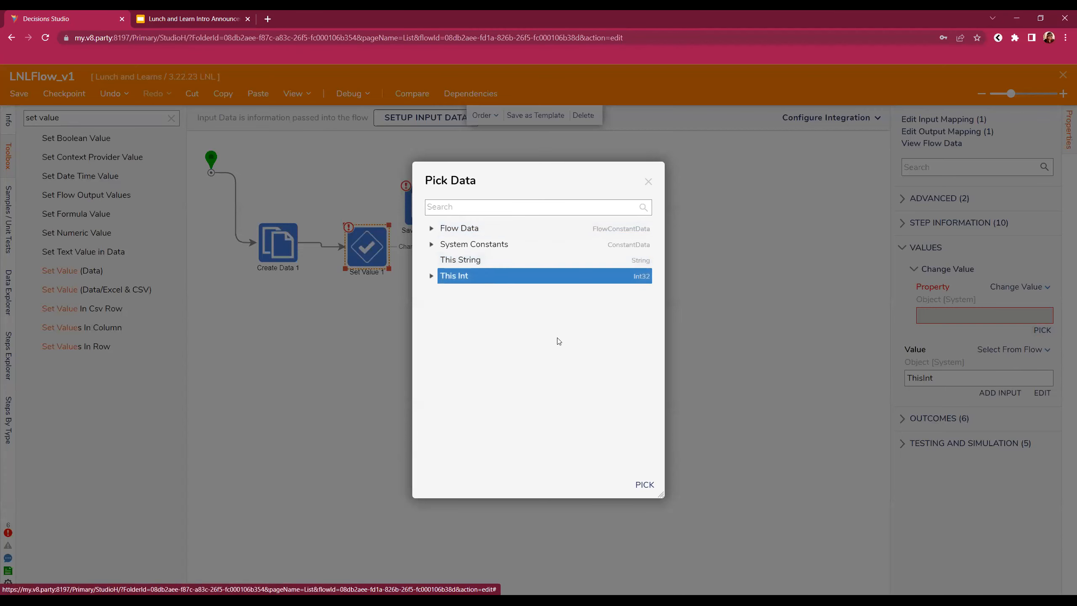
left_click(645, 484)
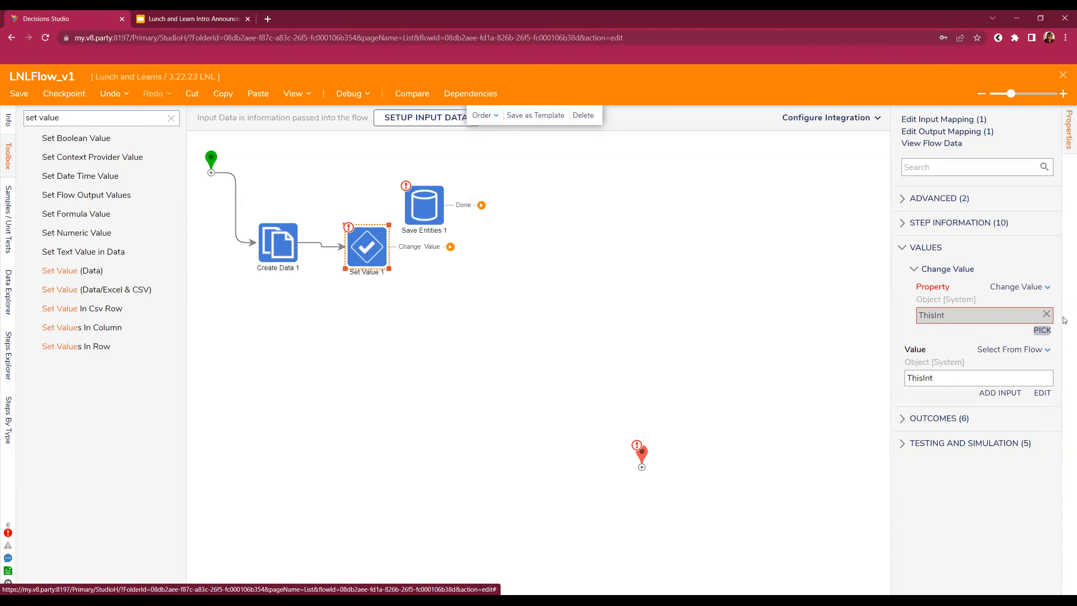
left_click(1026, 356)
left_click(933, 335)
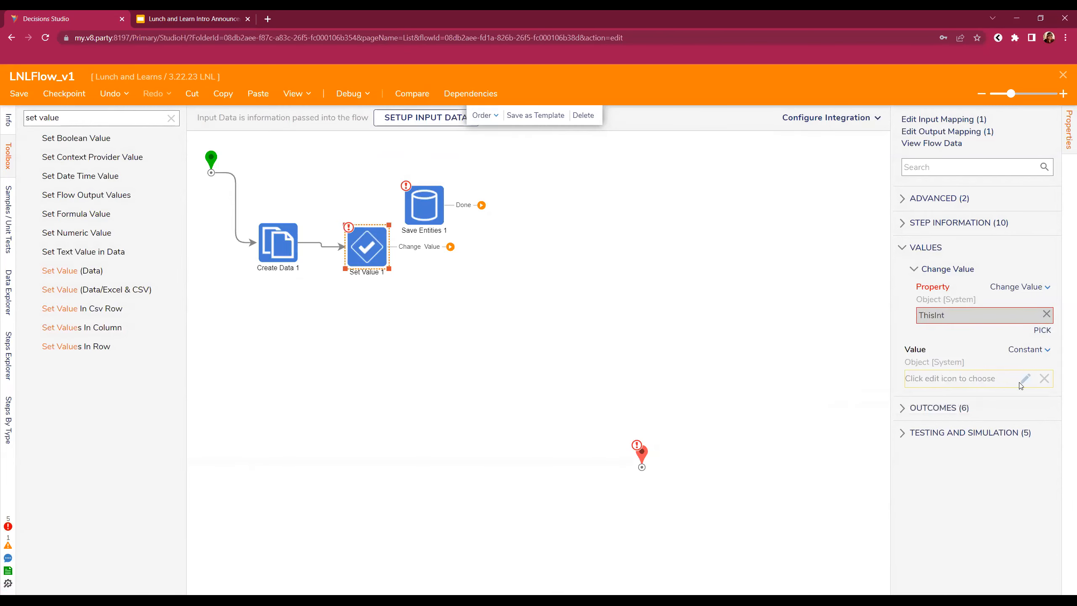
- Switch Set Value 1's Property input mapping to Rename
left_click(1030, 356)
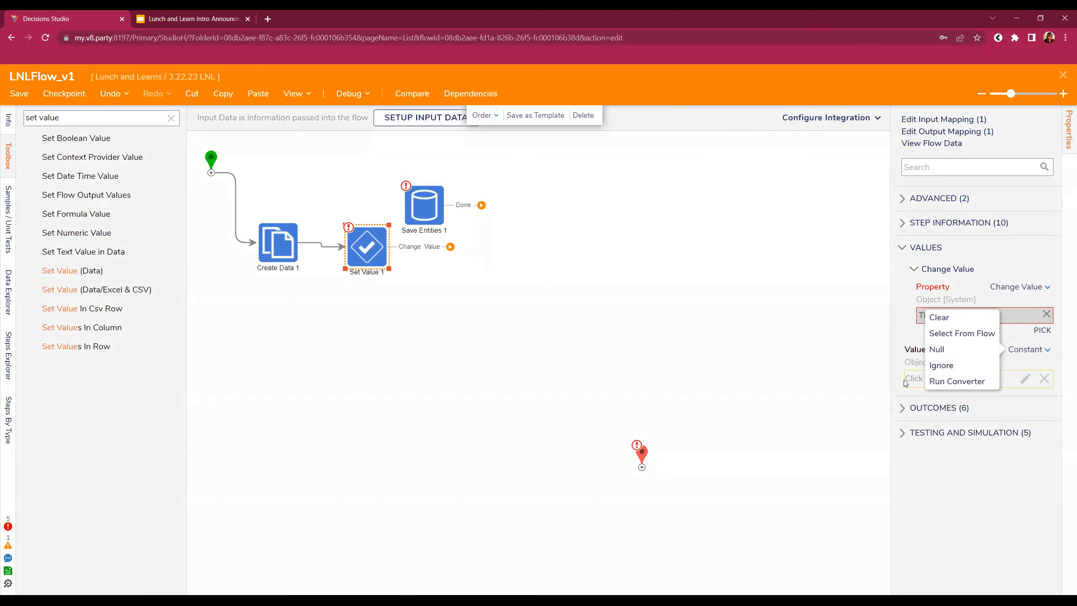
left_click(1013, 288)
left_click(1013, 288)
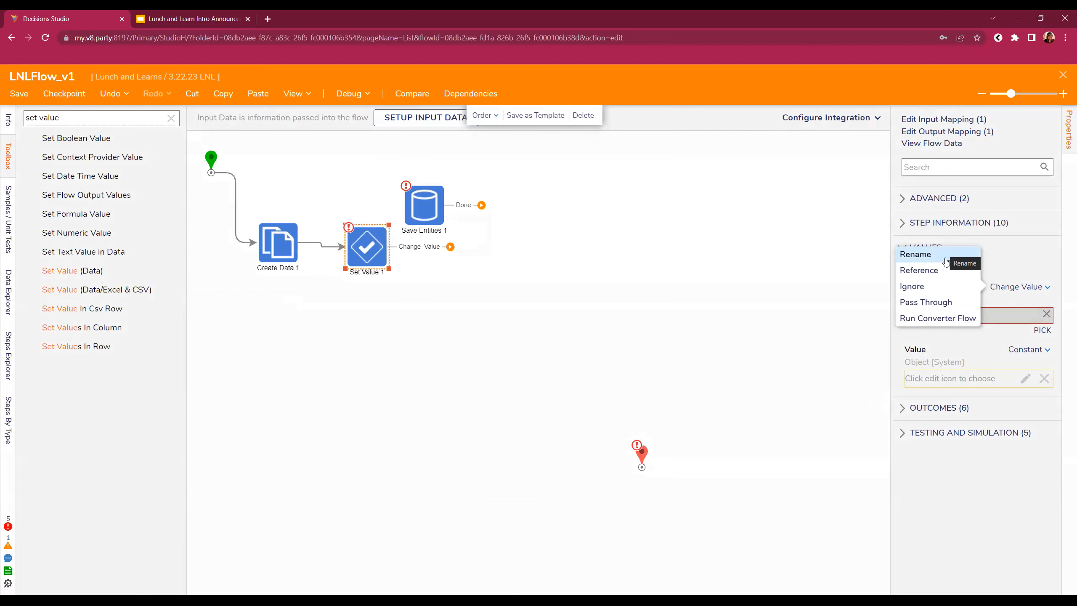
left_click(946, 262)
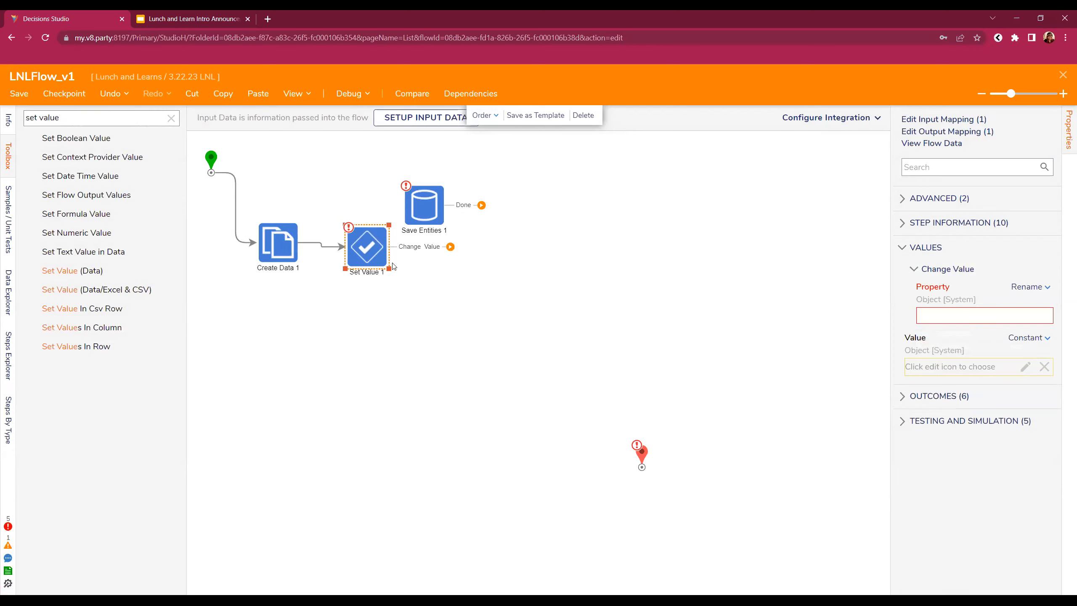
- Move Set Value 1 right and down, and empty the Toolbox step search box
left_click_drag(375, 253, 499, 266)
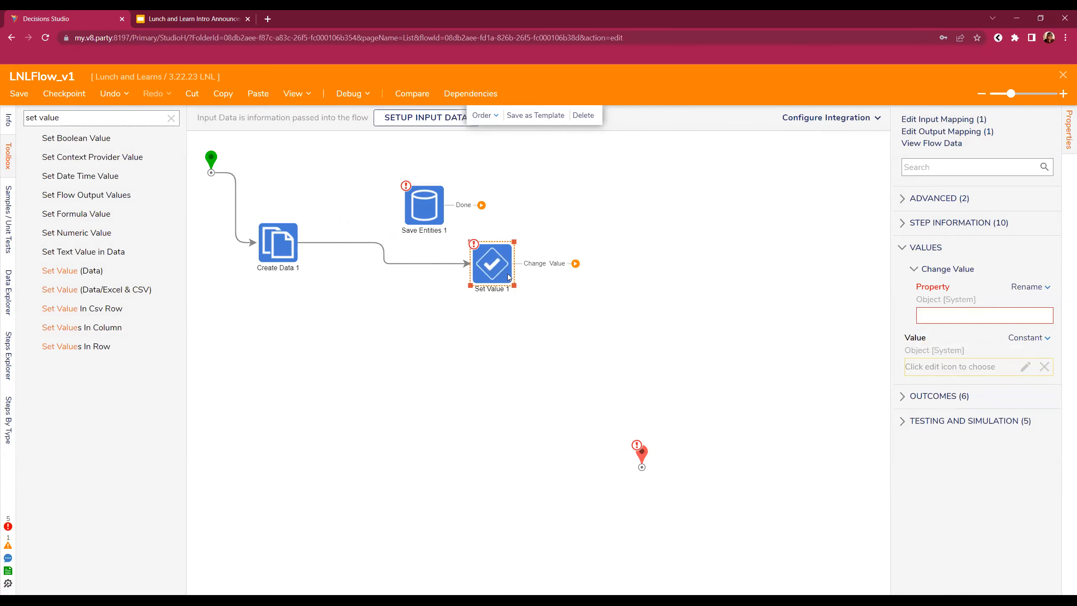
left_click(72, 118)
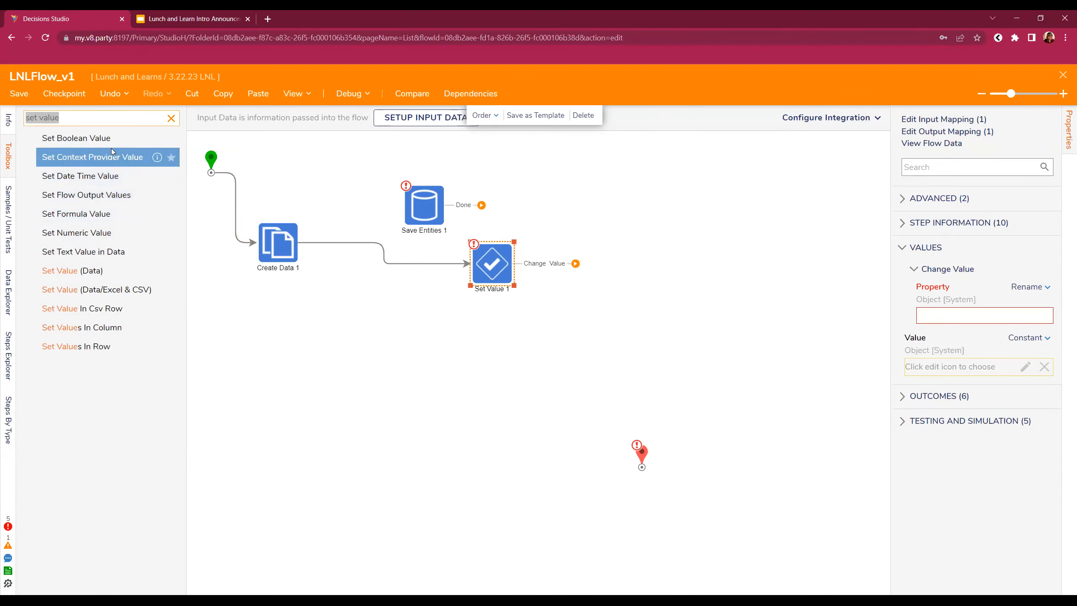
left_click(171, 118)
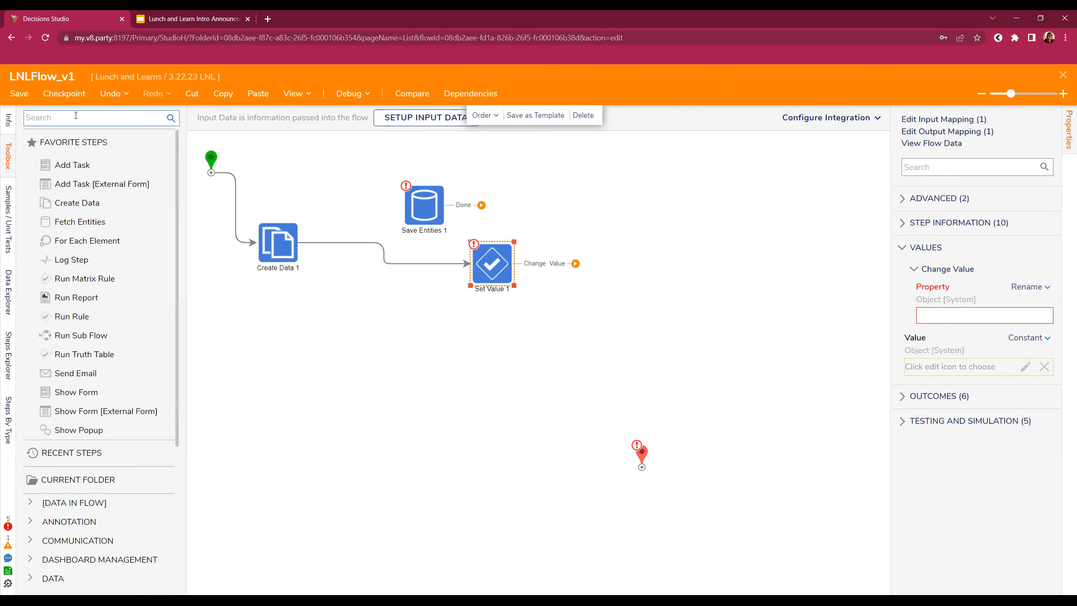
left_click(82, 121)
type("mappi")
key("ctrl+a")
key("BackSpace")
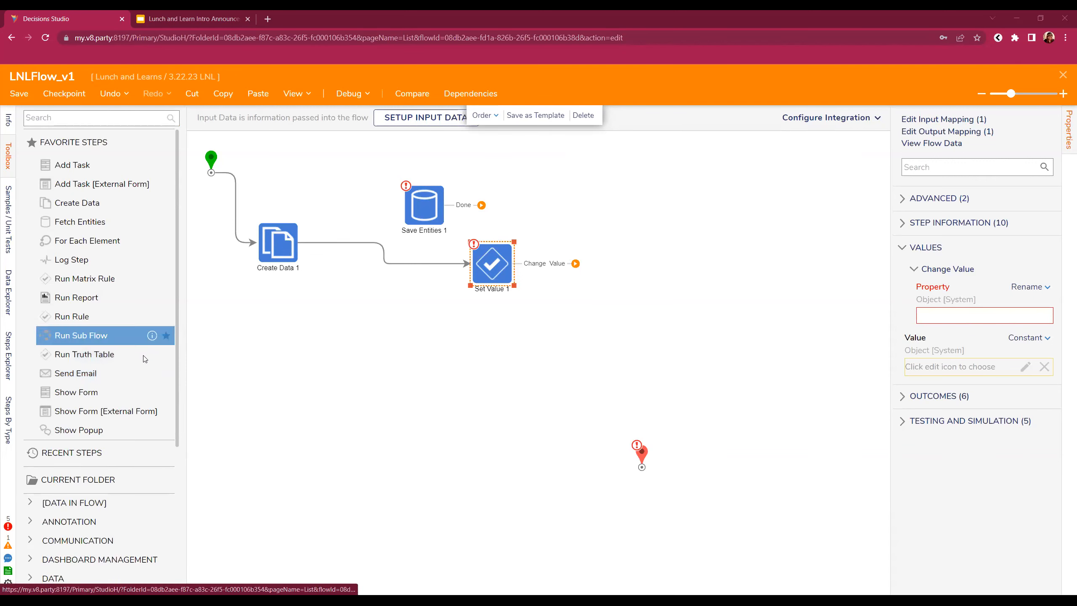
- Add a Mapping Step from the DATA category and rewire Create Data 1 into it
scroll(85, 408, "down", 5)
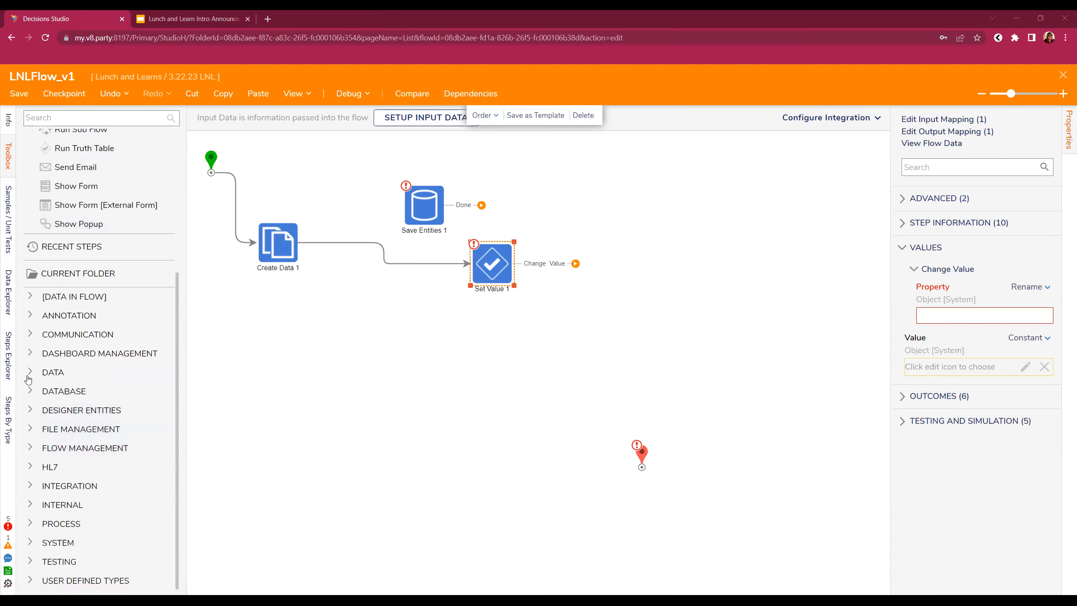
left_click(28, 376)
scroll(29, 379, "down", 1)
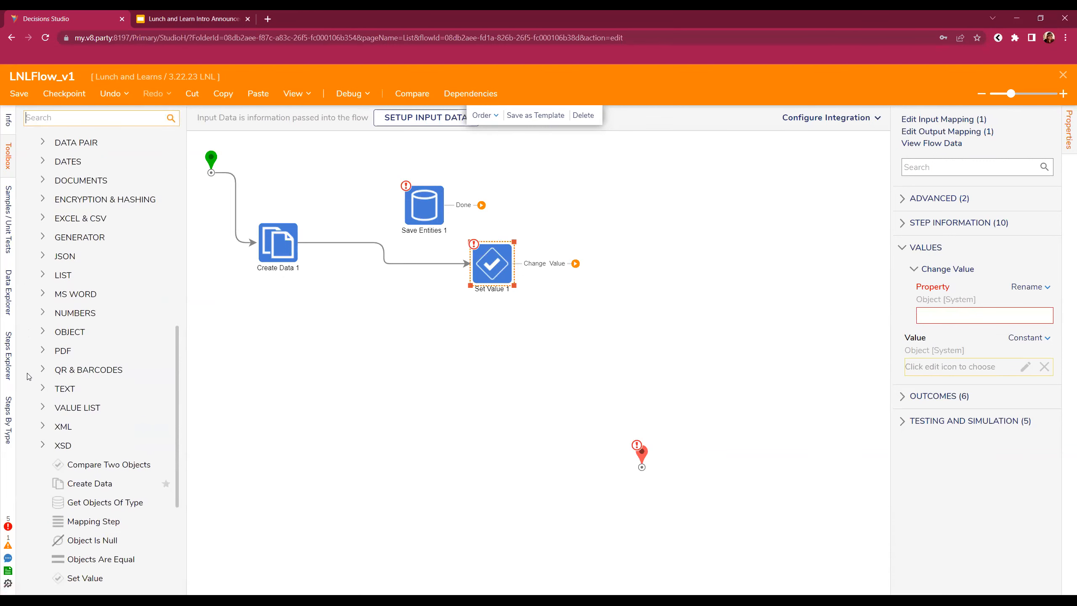
left_click_drag(94, 521, 491, 334)
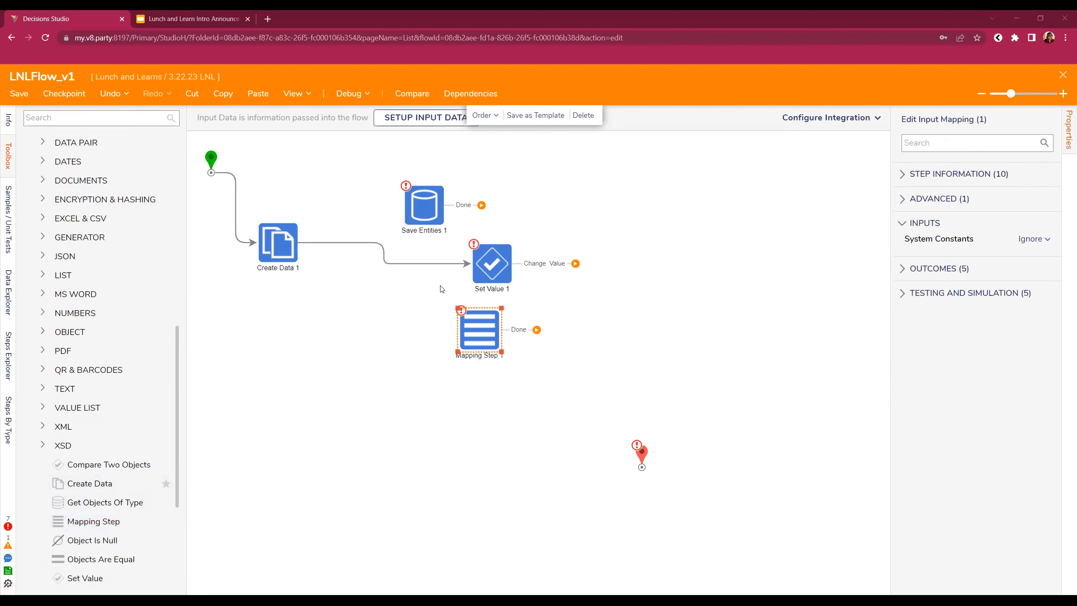
mouse_move(451, 264)
left_click_drag(467, 265, 359, 273)
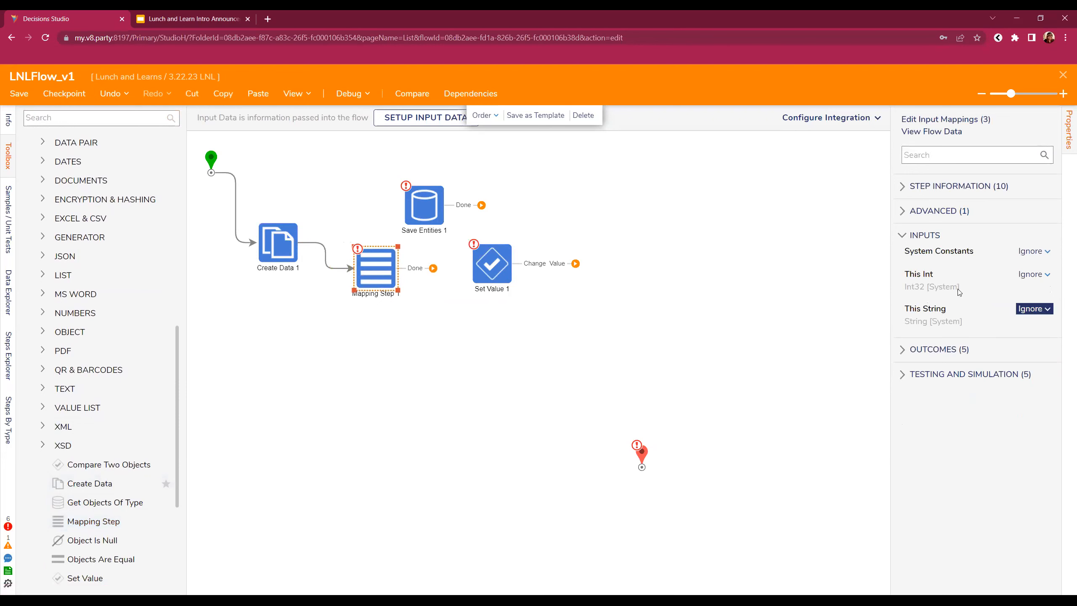
- Set This Int to constant 5, connect Done to the end, and return ThisInt
left_click(1026, 283)
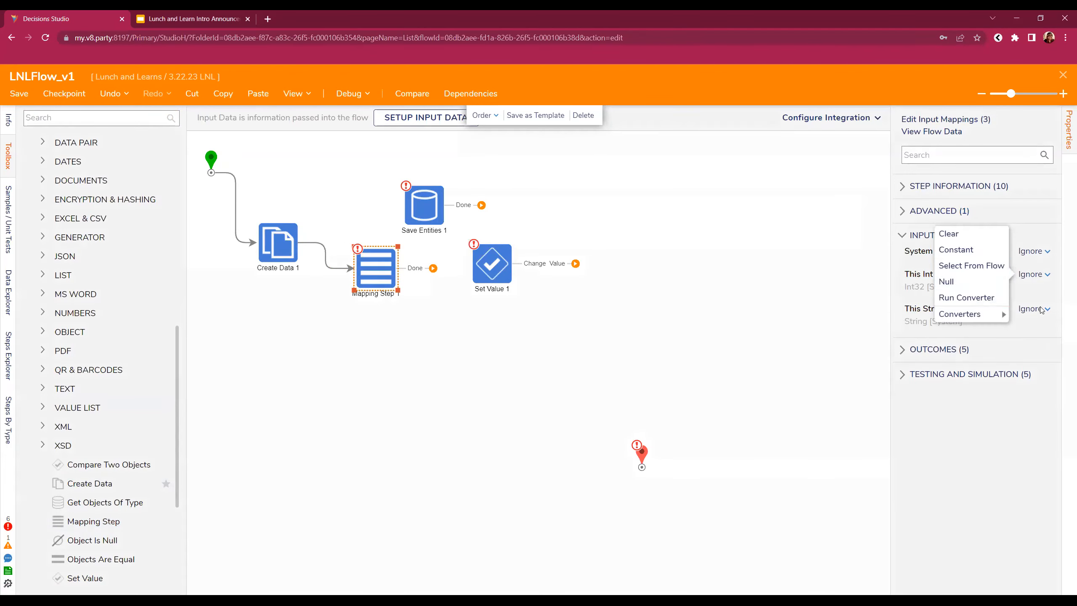
left_click(976, 255)
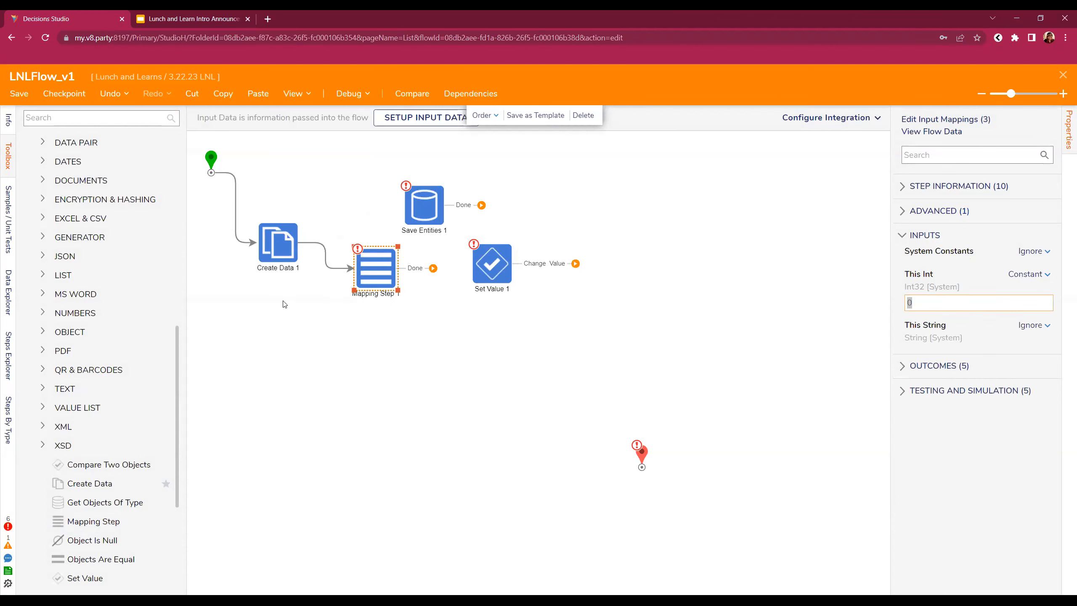
type("5")
left_click_drag(433, 268, 641, 456)
left_click(641, 455)
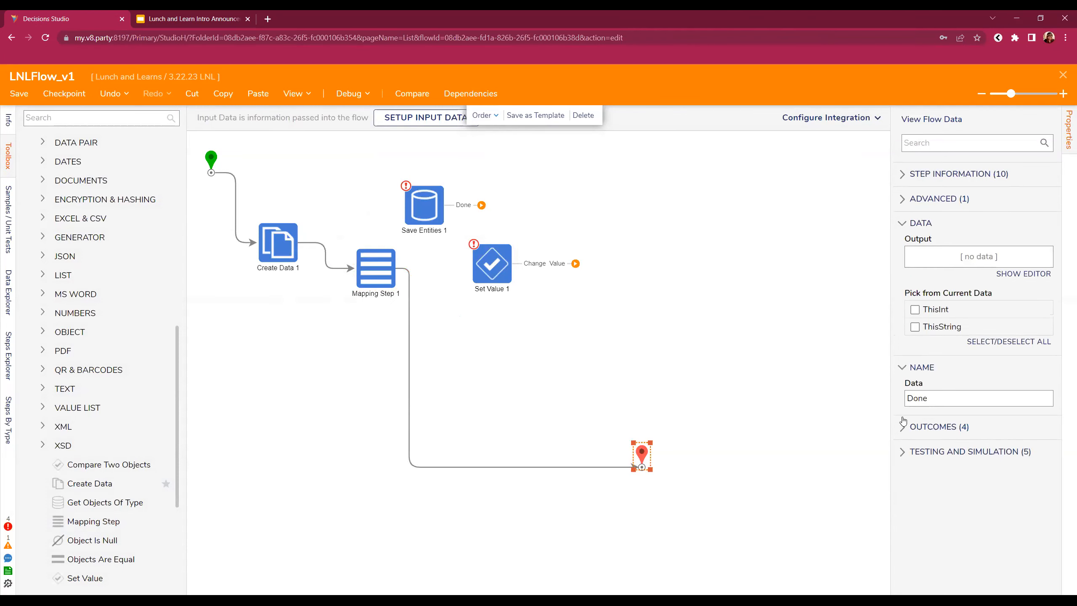
left_click(932, 309)
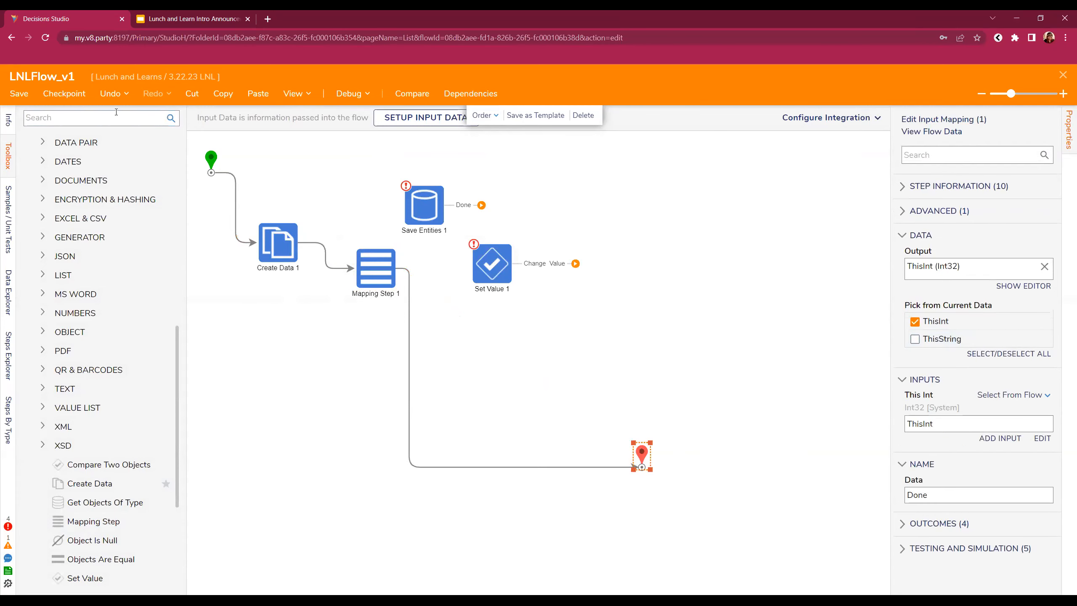
- Save the flow and start a debug run
left_click(10, 101)
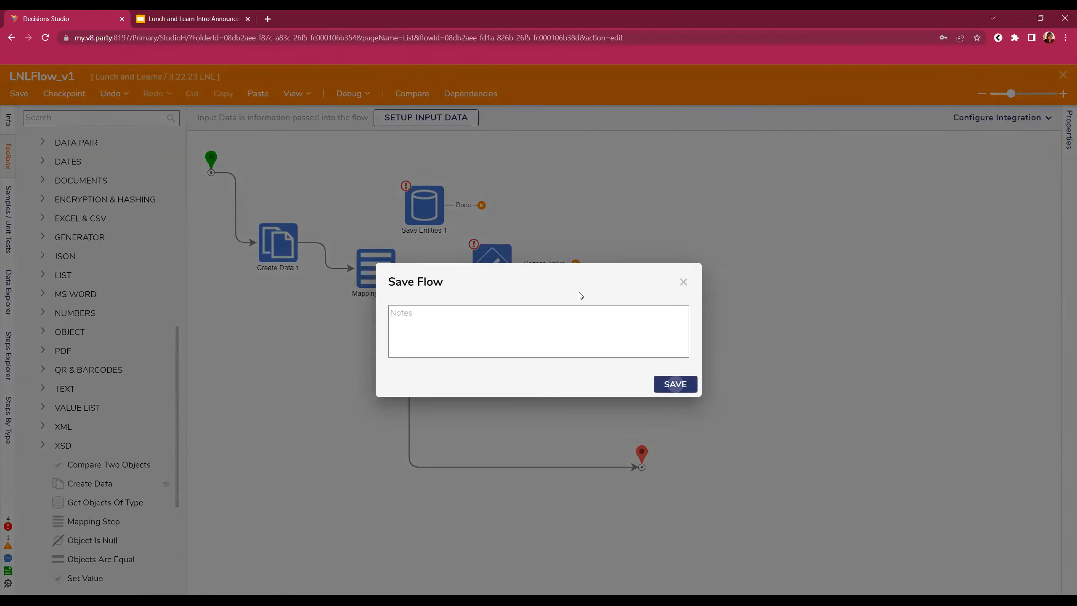
left_click(678, 387)
left_click(345, 96)
left_click(882, 280)
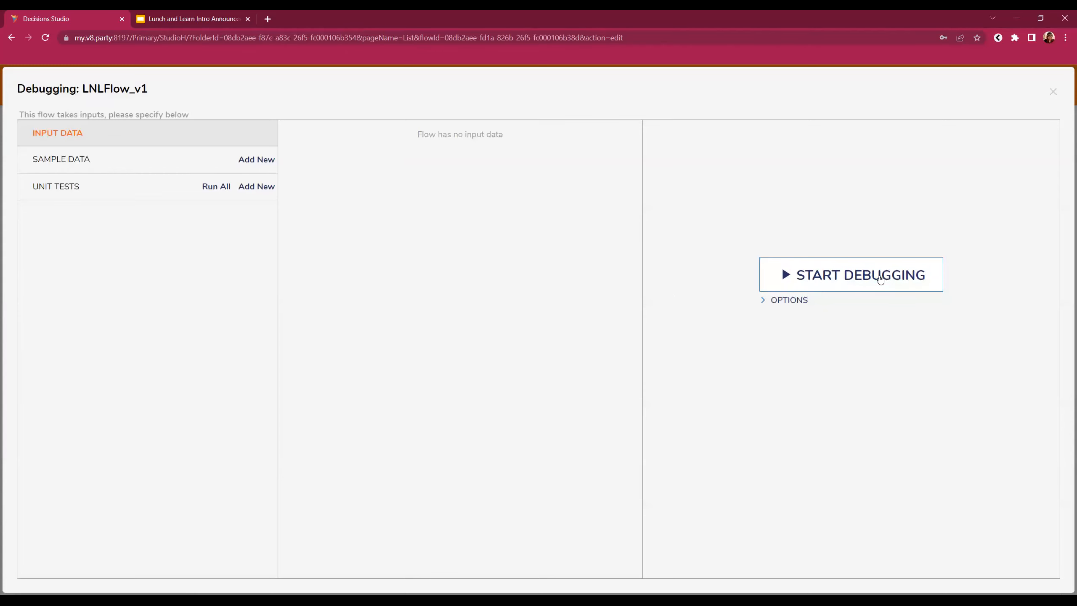
- Inspect the input/output data of Create Data 1 and Mapping Step 1 in the debug run
left_click(305, 243)
mouse_move(407, 250)
left_click(457, 258)
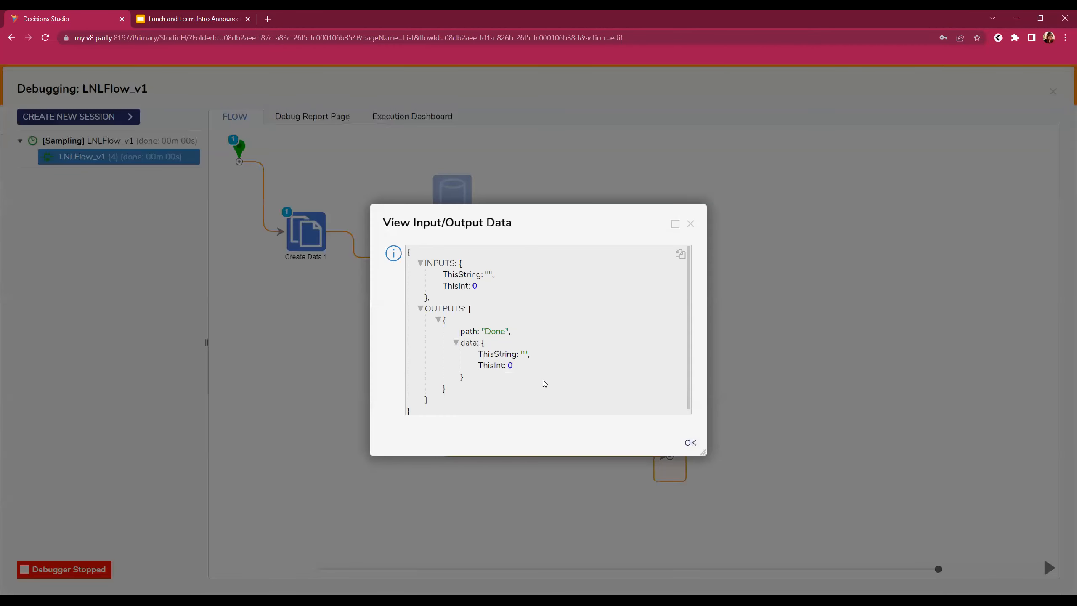
left_click(691, 224)
left_click(403, 257)
mouse_move(509, 276)
left_click(562, 284)
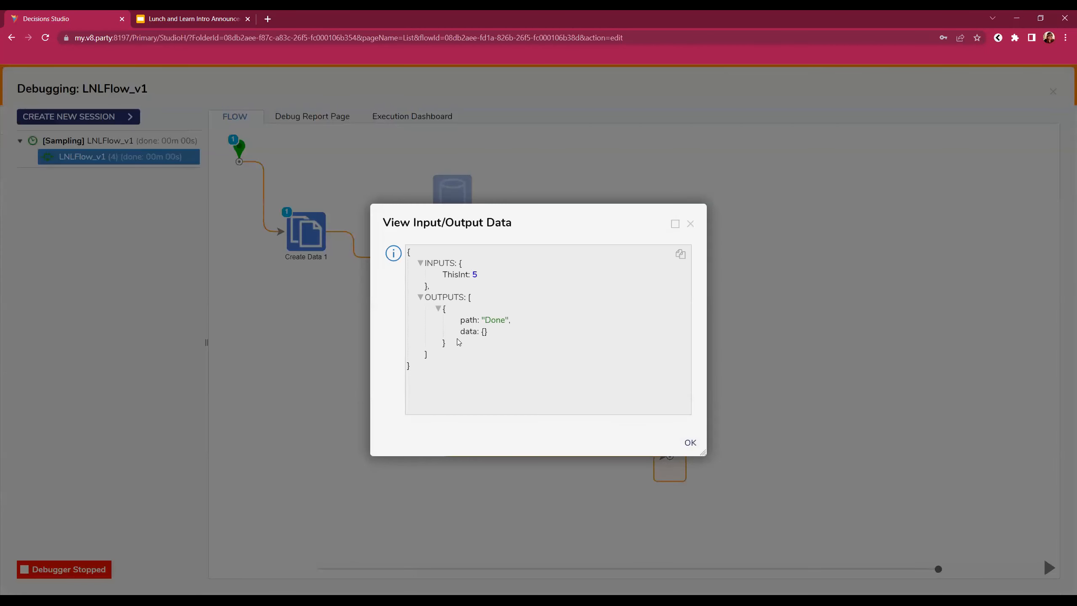
left_click(690, 223)
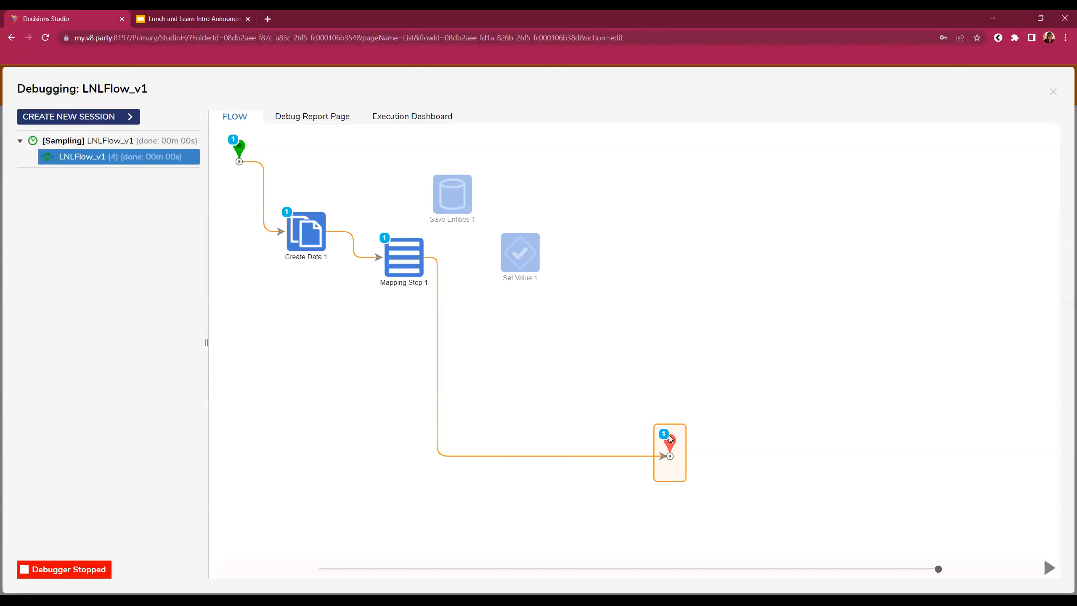
- Confirm the end step returns ThisInt 5, then close the debugger
left_click(670, 443)
mouse_move(778, 463)
left_click(812, 470)
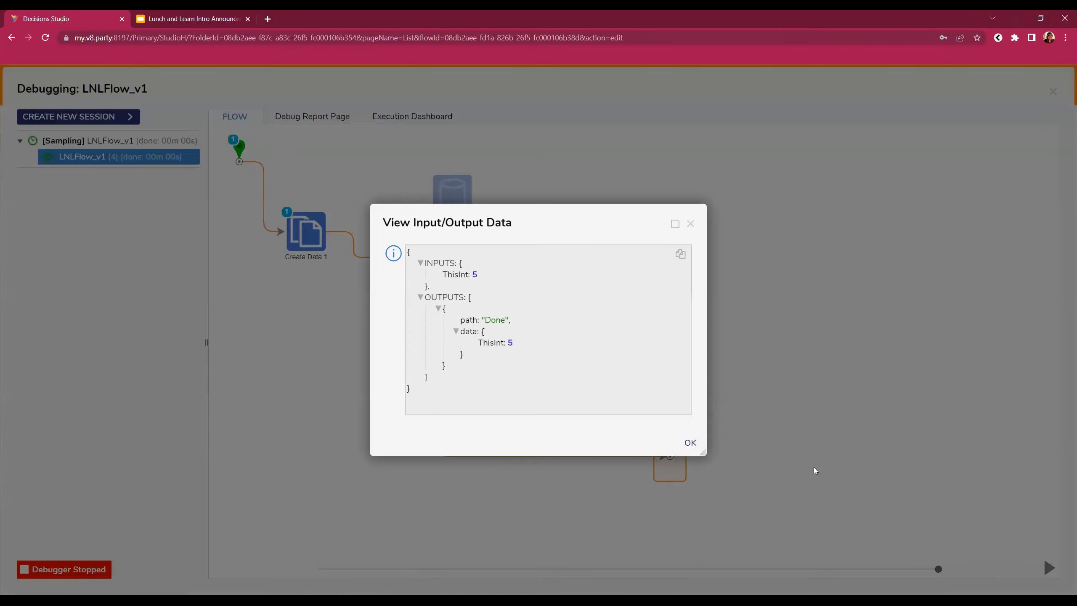
left_click(690, 224)
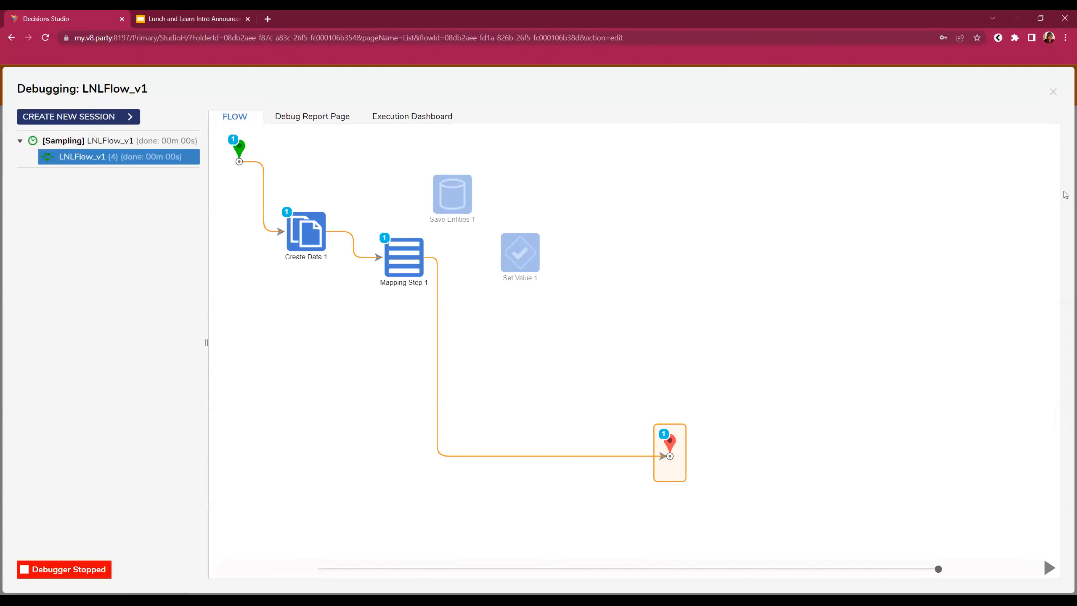
left_click(1054, 93)
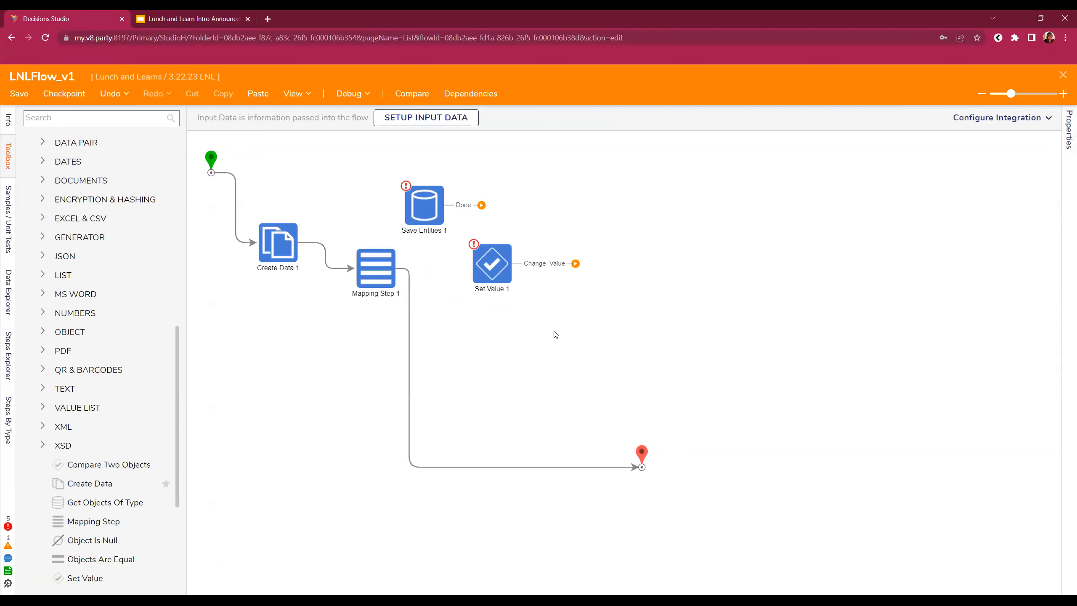
- Move Set Value 1 up, clear of the steps around Mapping Step 1
left_click_drag(670, 499, 358, 262)
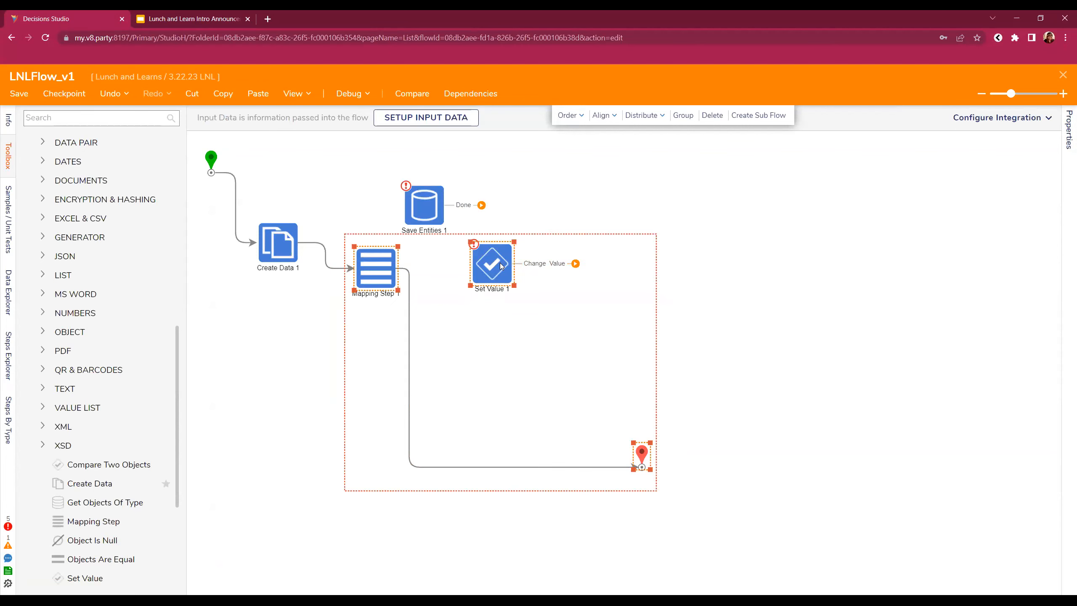
left_click(511, 309)
left_click_drag(499, 270, 542, 183)
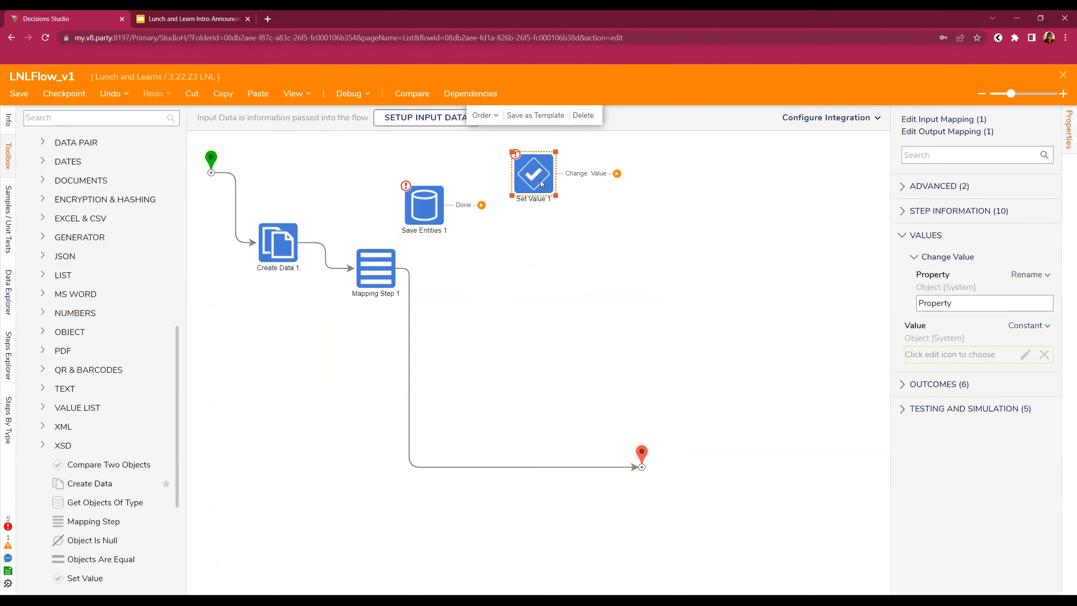
- Center-align start, Create Data 1, Mapping Step 1 and end in one row, then place Set Value 1 below Mapping Step 1
left_click_drag(707, 522, 355, 252)
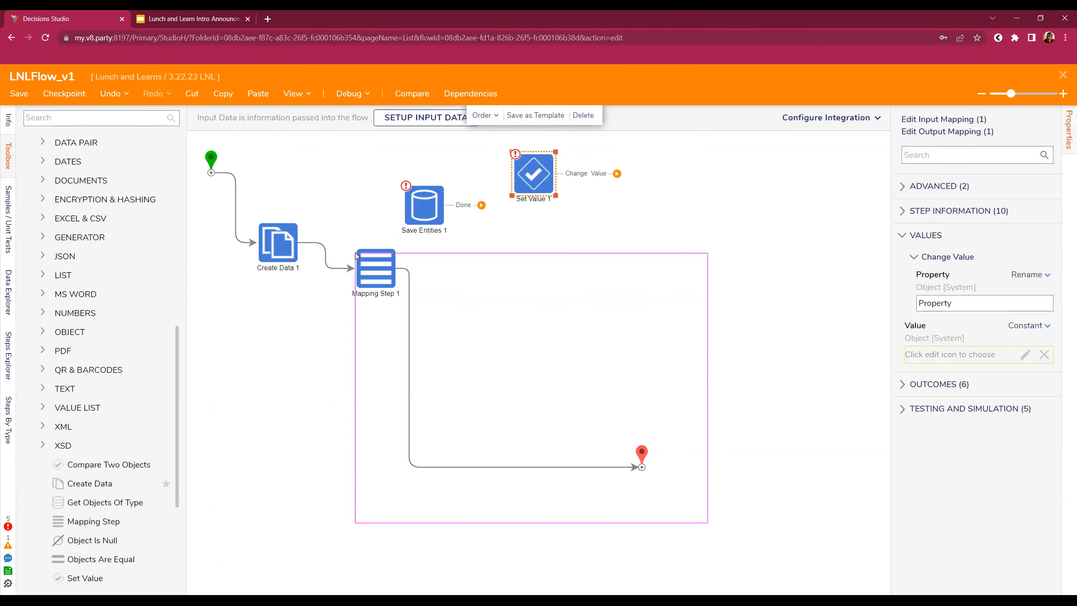
left_click_drag(357, 256, 352, 252)
left_click(277, 242, "ctrl")
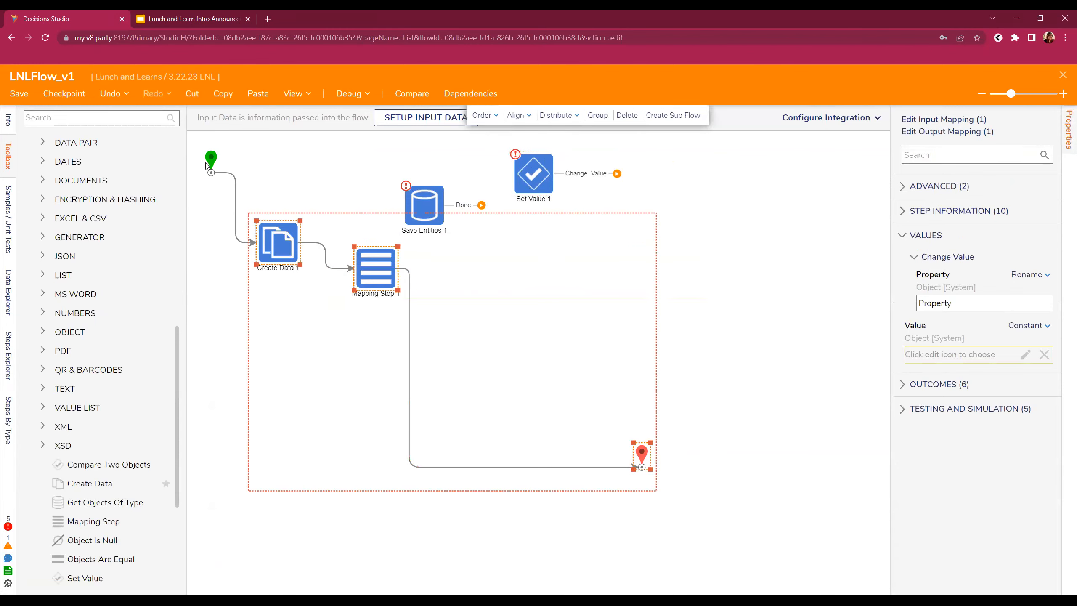
left_click(211, 160, "ctrl")
left_click(518, 115)
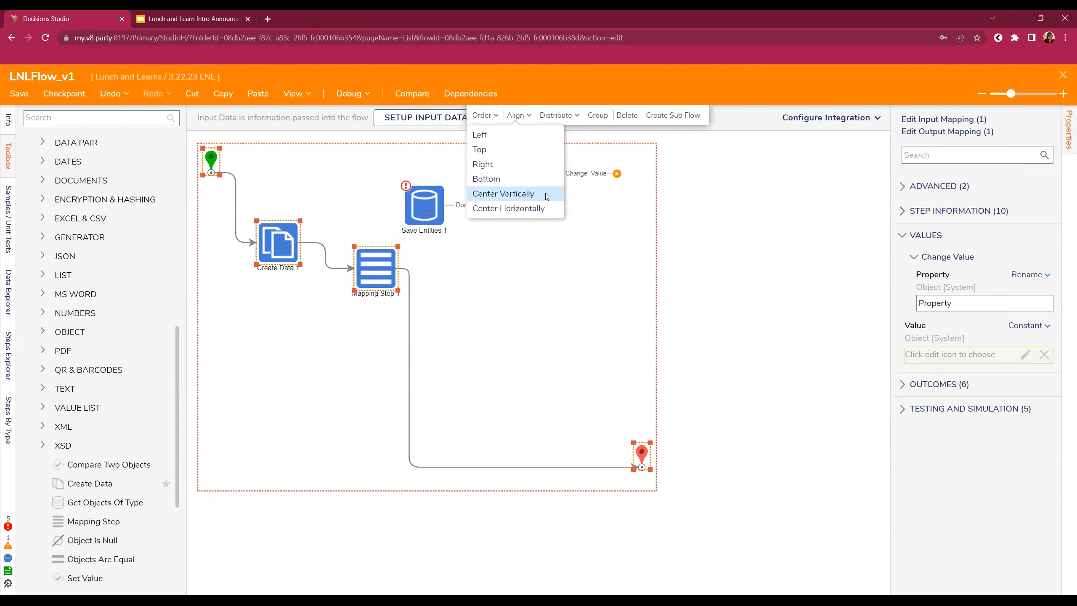
left_click(530, 194)
left_click(419, 444)
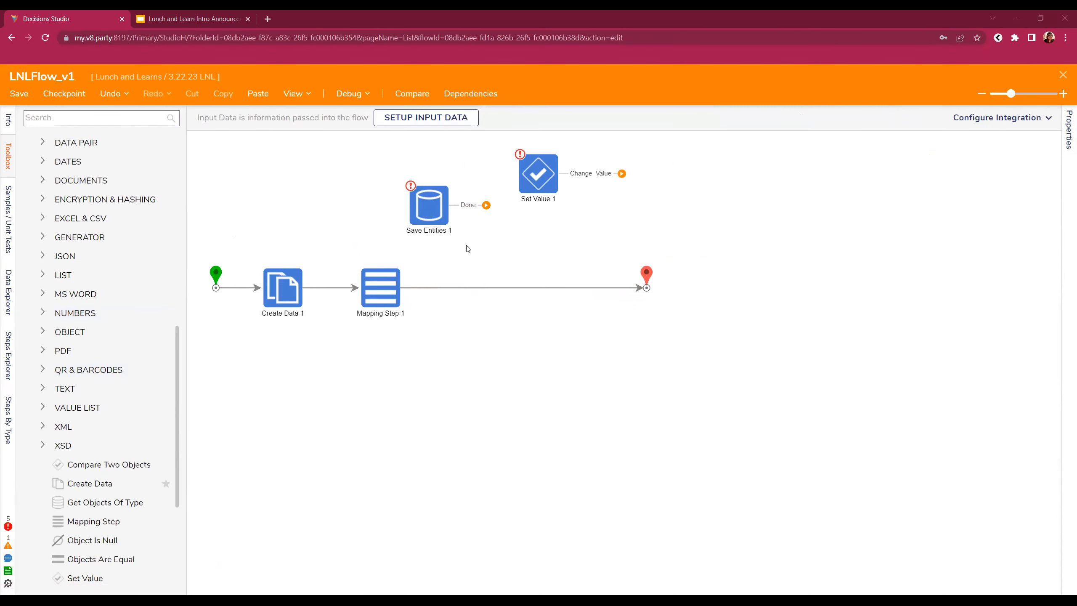
left_click_drag(551, 183, 397, 347)
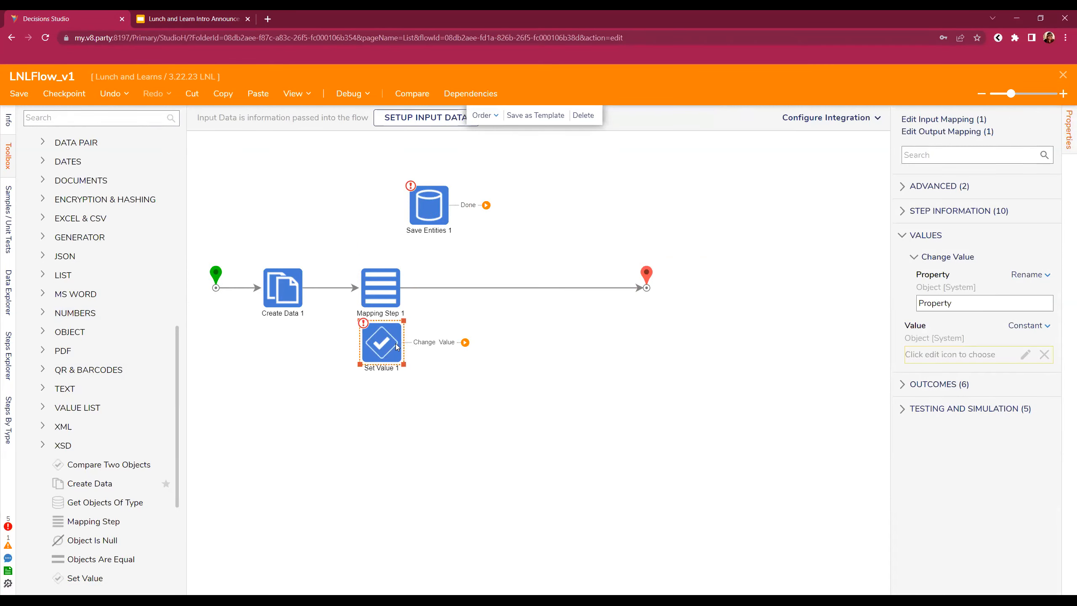
- Add an Int32 data item named ThatInt to Create Data 1 and save the data list
left_click(280, 287)
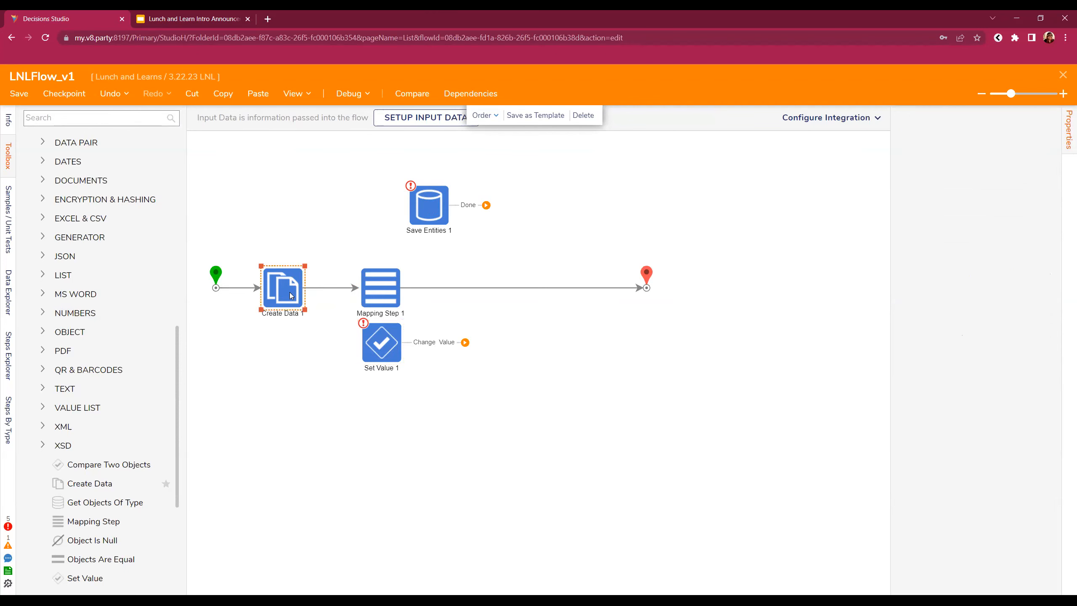
left_click(1011, 312)
left_click(132, 255)
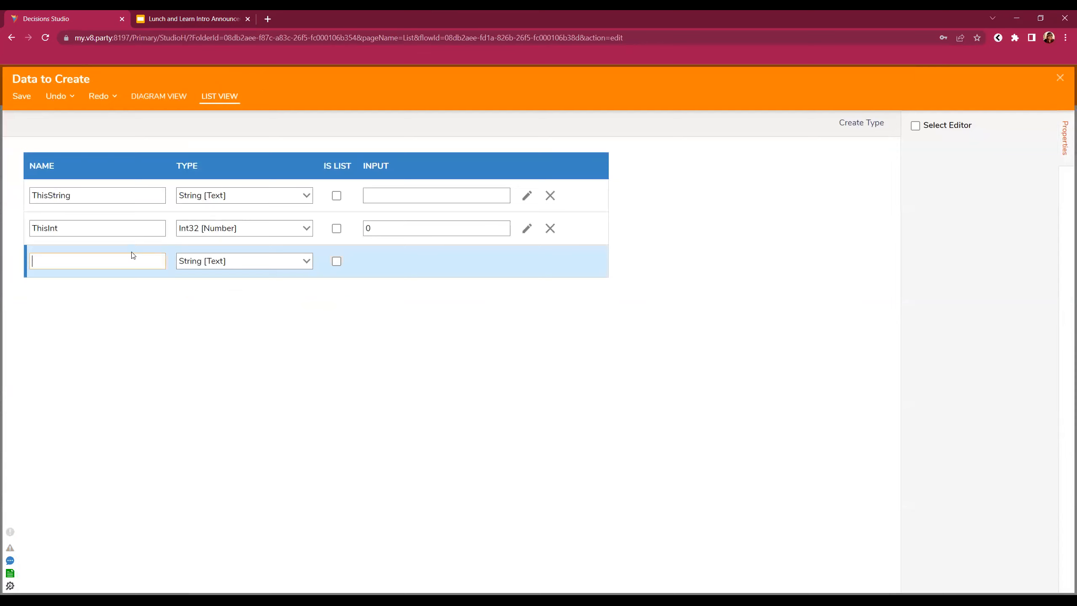
type("ThatInt")
left_click(307, 261)
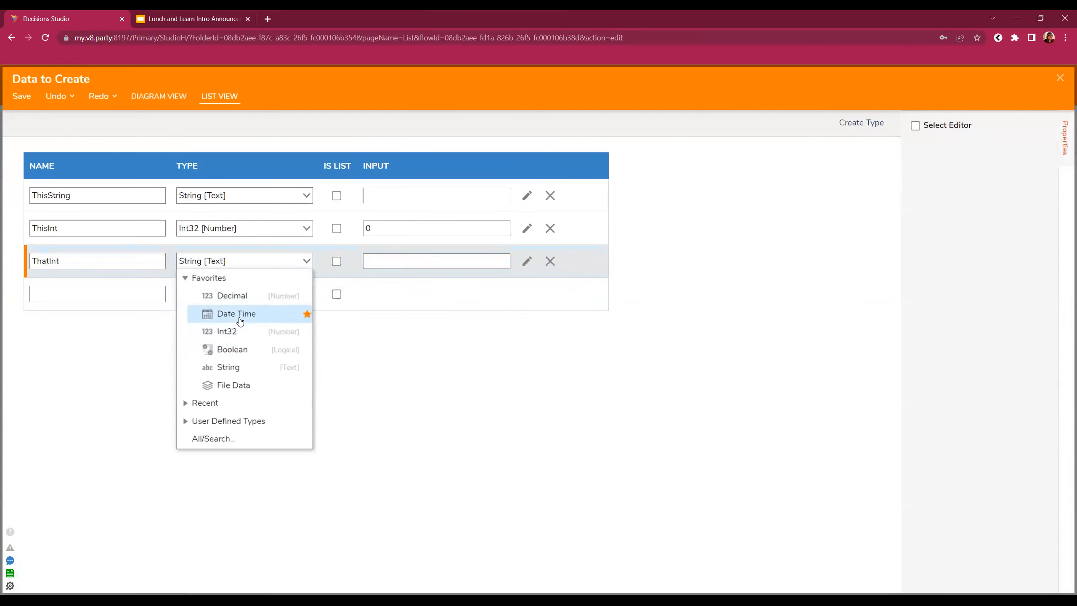
left_click(239, 338)
left_click(21, 95)
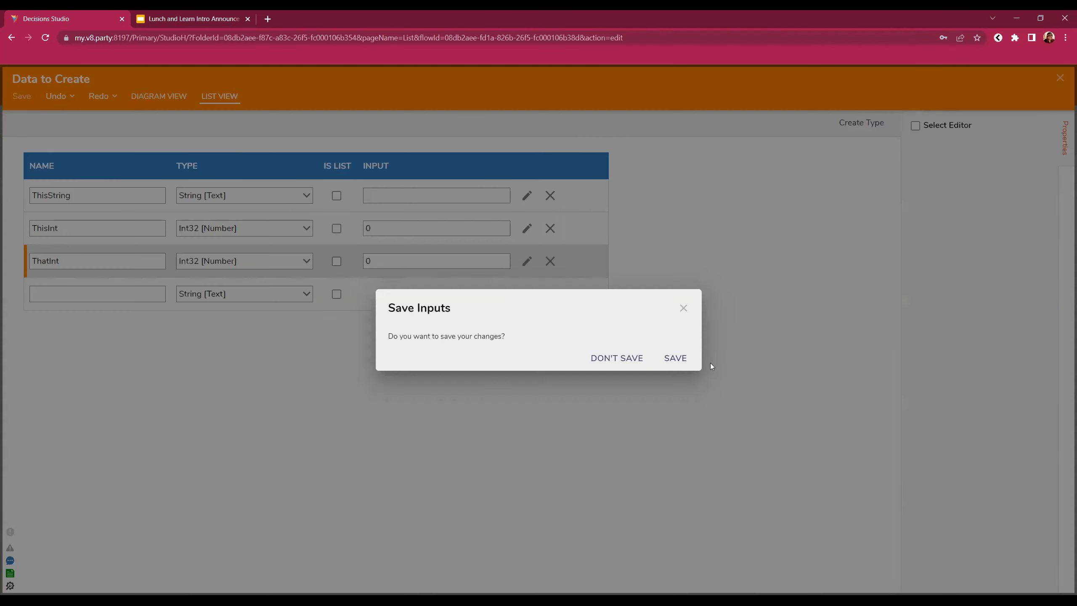
left_click(675, 358)
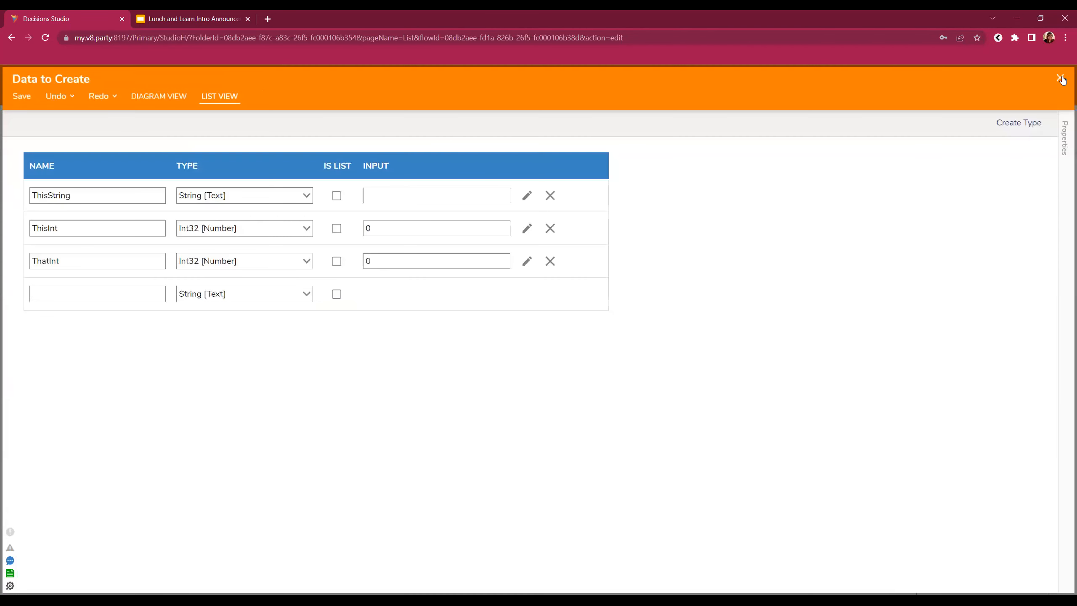
- Enter 10 as That Int's starting value on Create Data 1
left_click(1060, 78)
left_click_drag(940, 442, 772, 454)
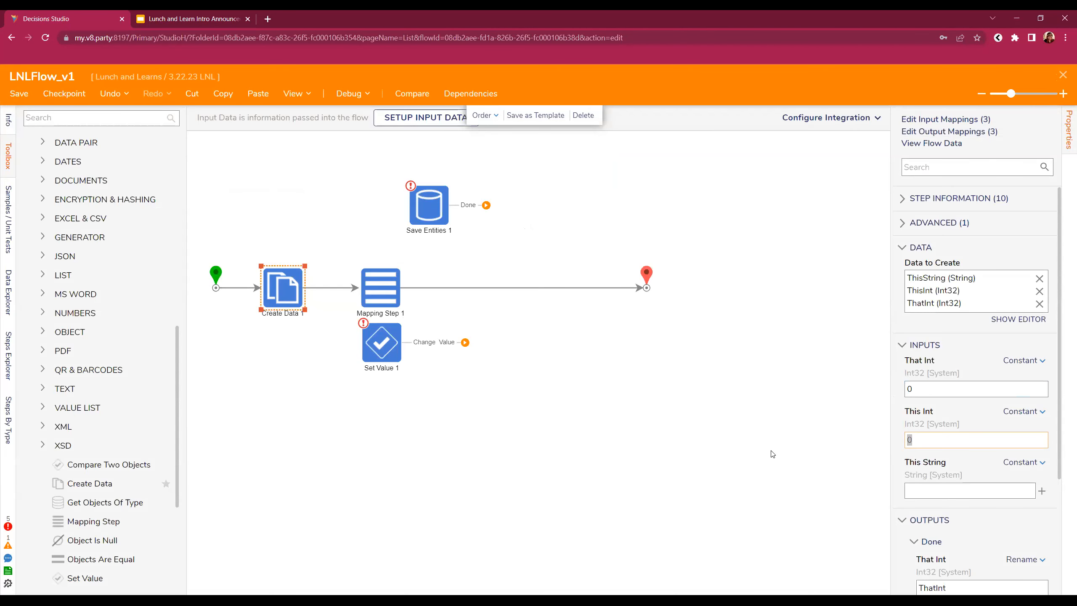
key("shift+Tab")
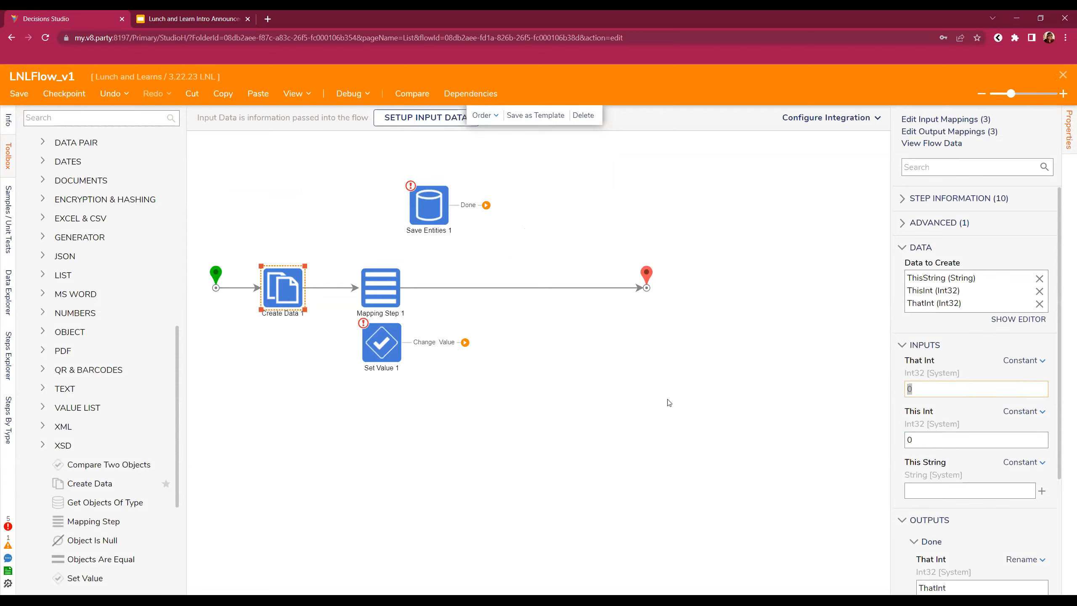
left_click(669, 402)
- Redirect Create Data 1's outgoing connector into Set Value 1
left_click(327, 288)
left_click_drag(359, 288, 369, 342)
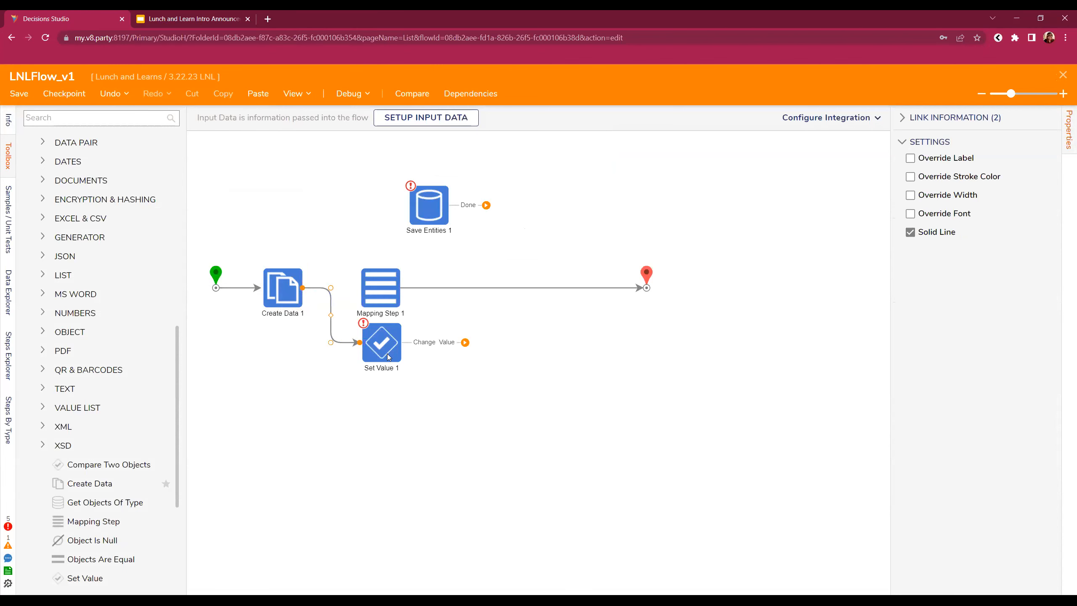
left_click(381, 342)
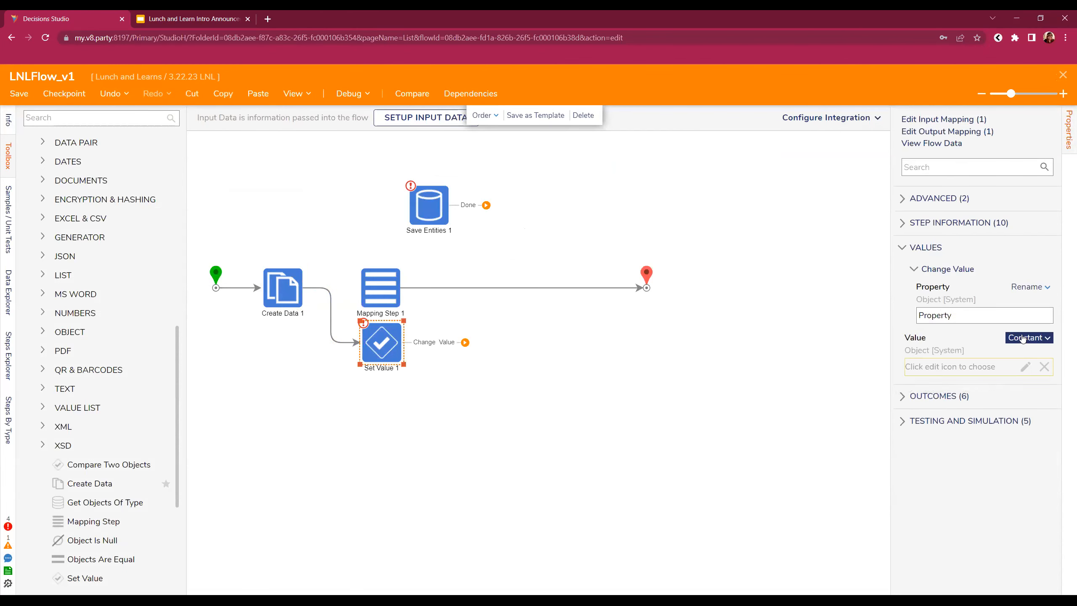
- Configure Set Value 1 to change ThisInt, taking its Value from the flow's ThatInt
left_click(1039, 287)
left_click(962, 255)
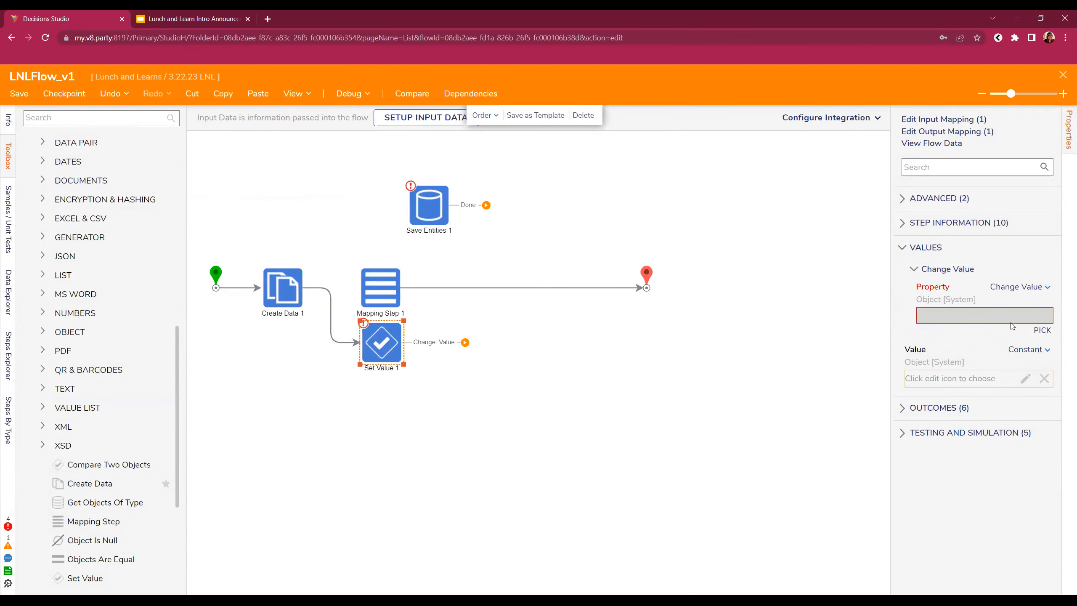
left_click(1041, 331)
left_click(489, 290)
left_click(476, 278)
left_click(644, 484)
left_click(1032, 350)
left_click(947, 334)
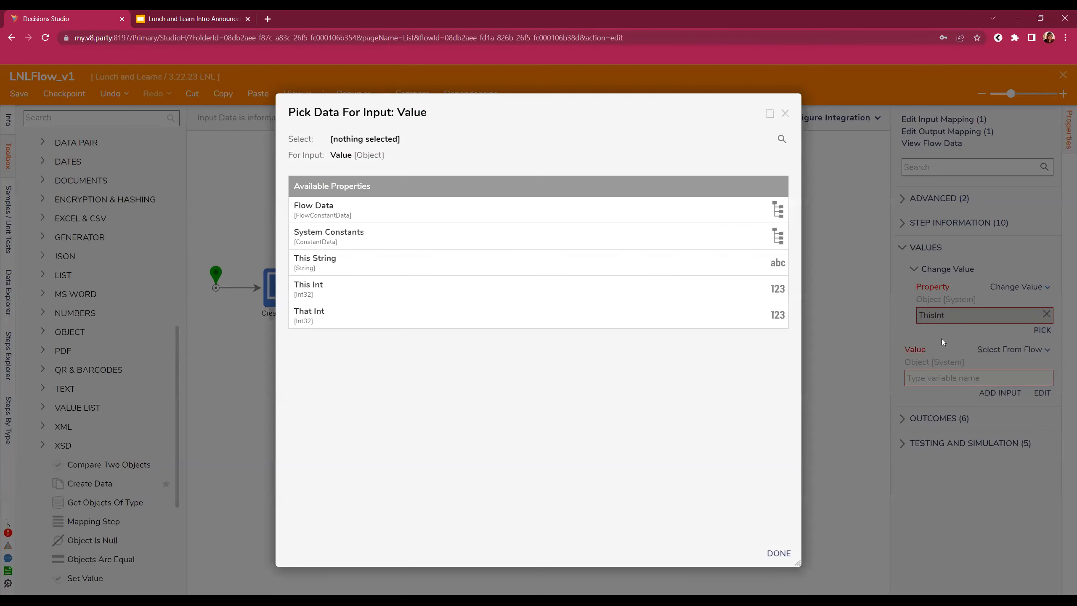
left_click(450, 314)
left_click(779, 553)
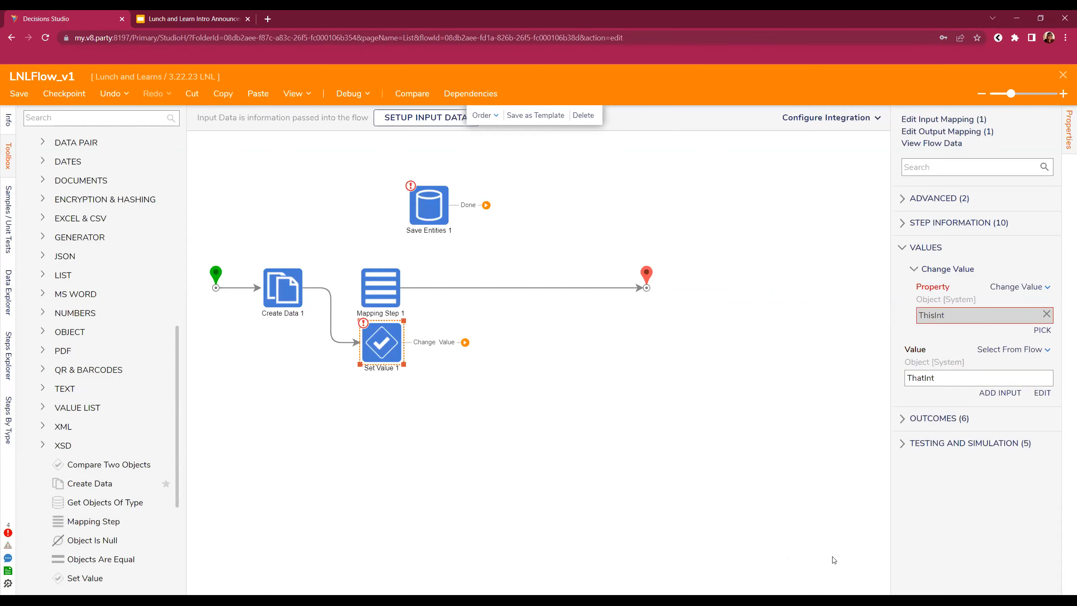
- Connect Set Value 1 to the end step and save the flow
left_click_drag(465, 342, 646, 289)
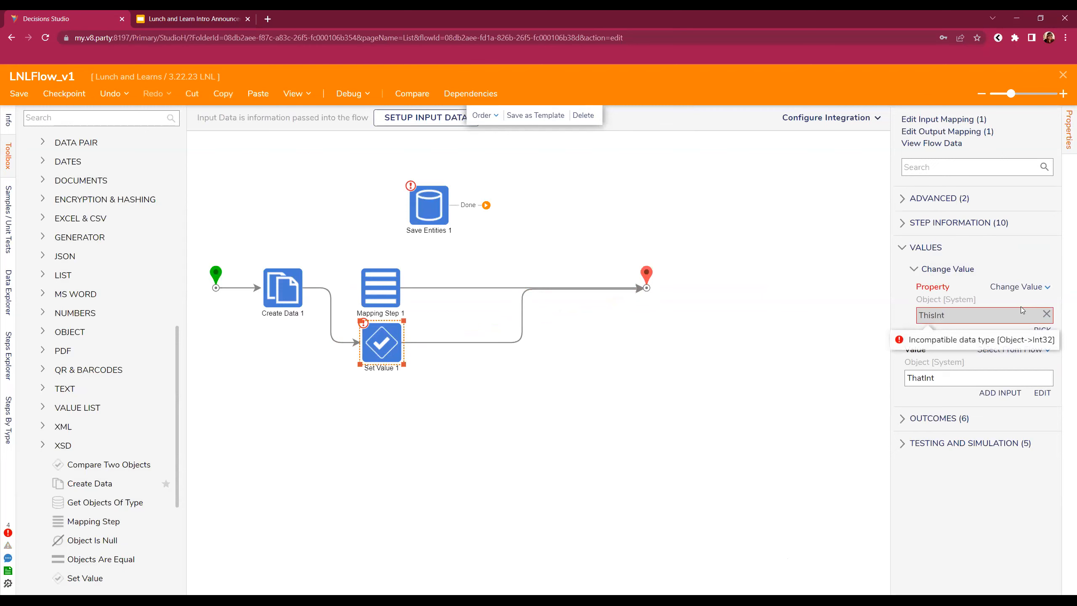
left_click(19, 96)
left_click(679, 384)
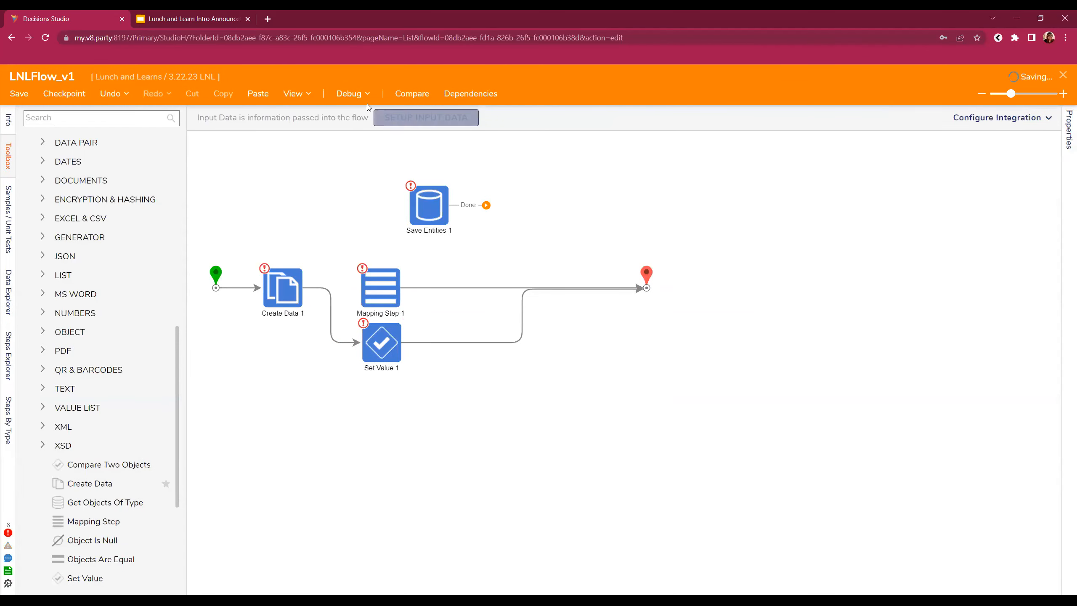
left_click(349, 93)
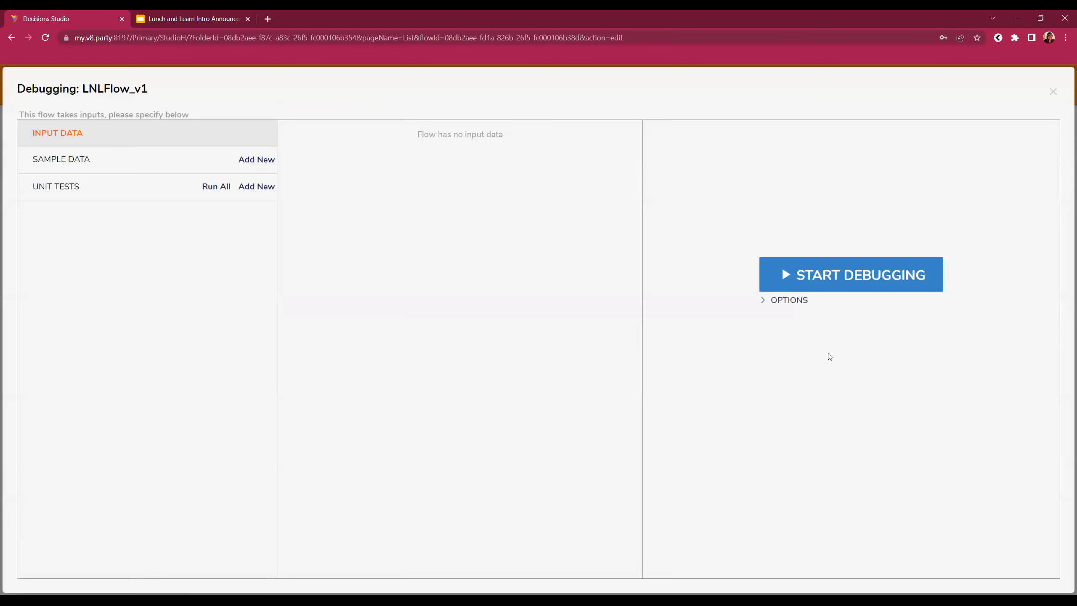
left_click(834, 287)
left_click(533, 311)
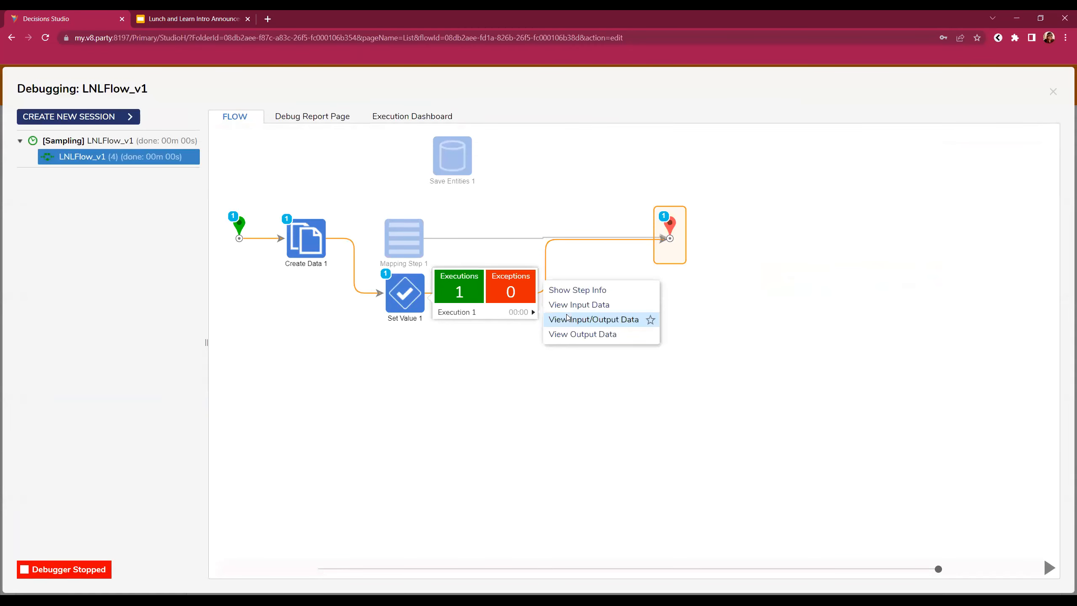
left_click(568, 319)
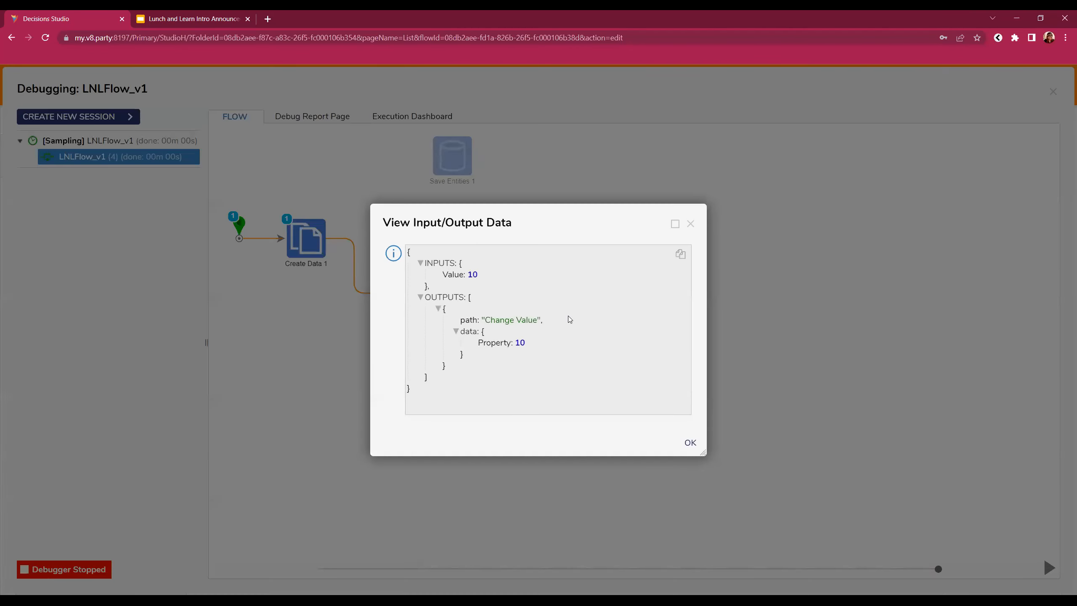
left_click(690, 223)
mouse_move(689, 237)
left_click(784, 246)
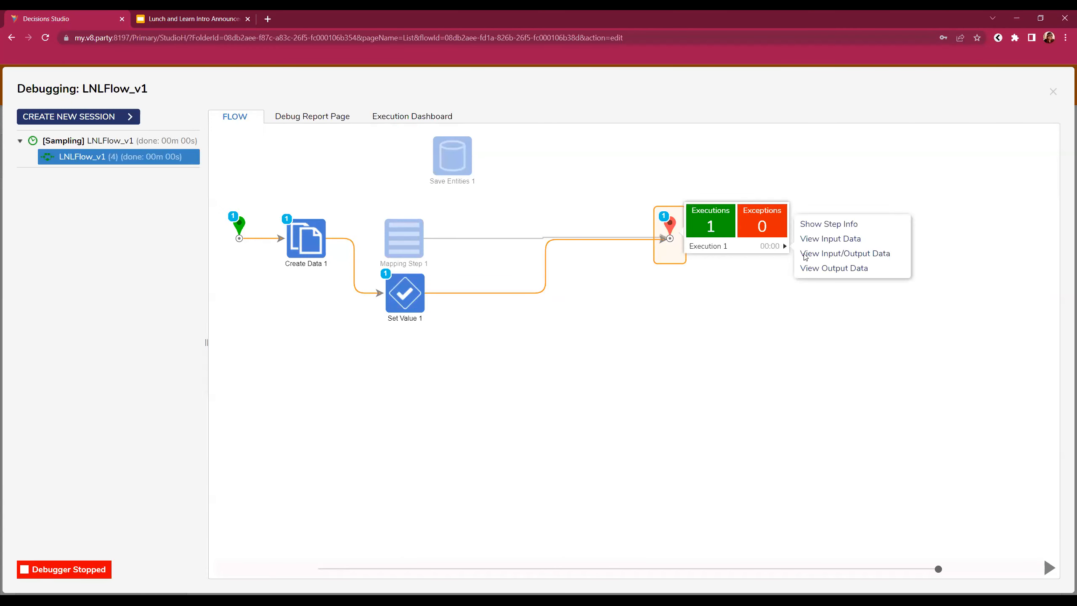
left_click(831, 254)
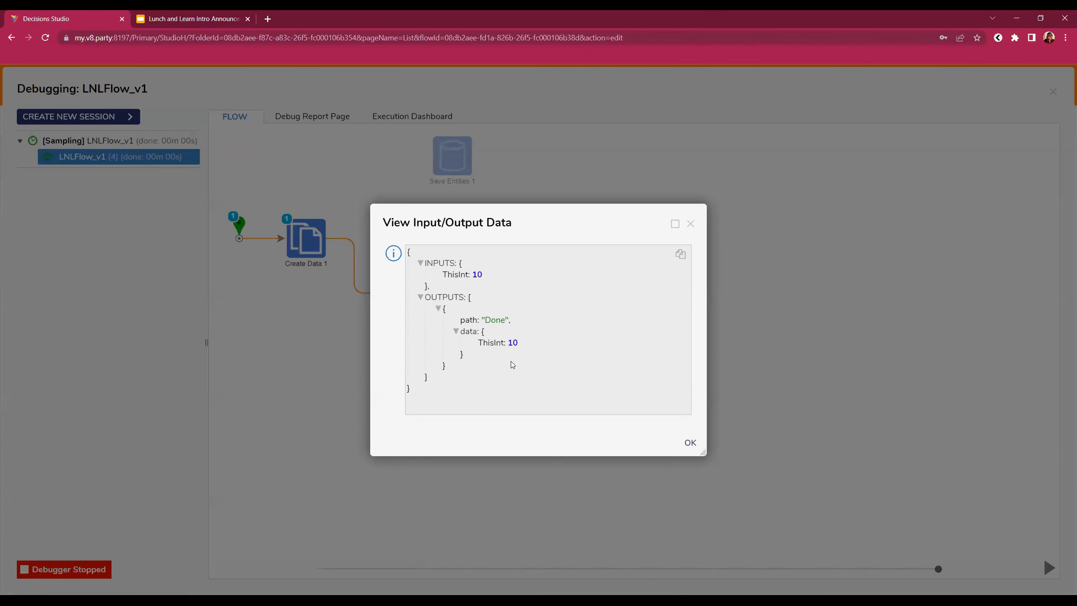
left_click(690, 223)
left_click(1053, 91)
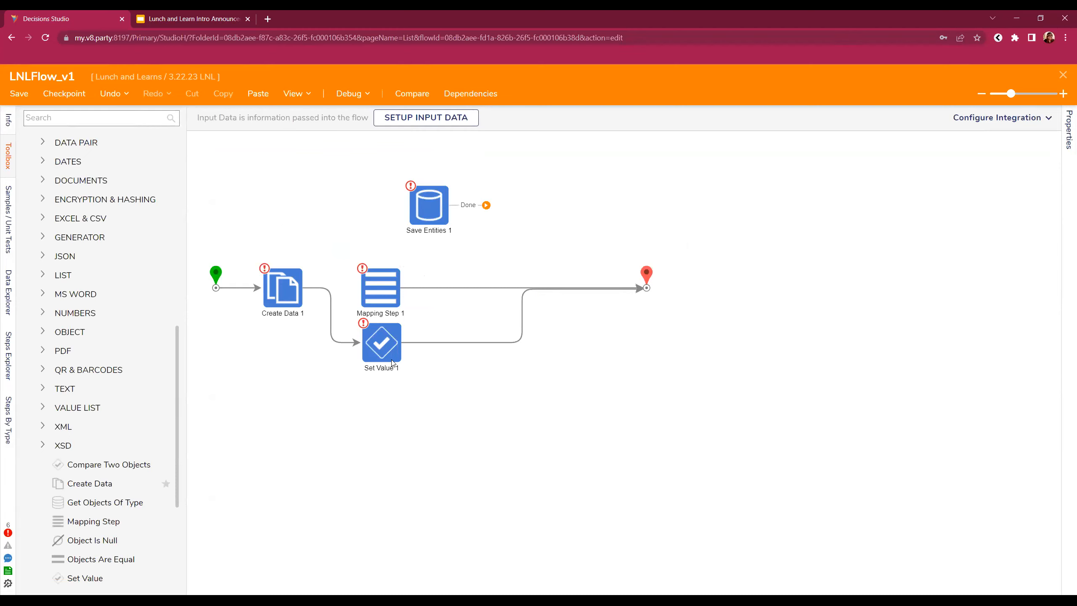
- Review Set Value 1's ThisInt Property flagged as an incompatible Object-to-Int32 type, then select Create Data 1
left_click(390, 359)
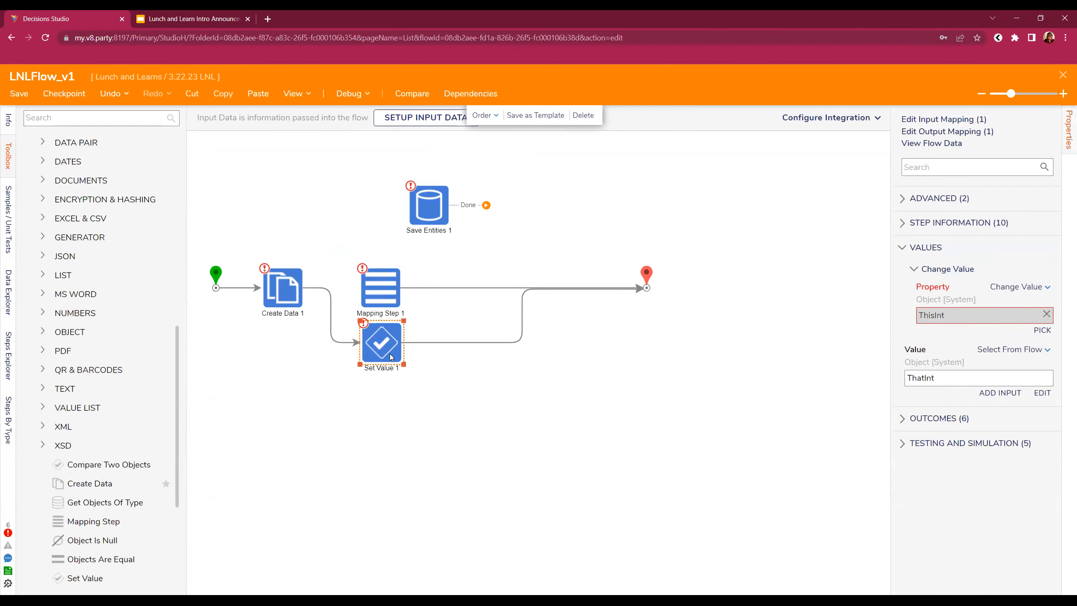
mouse_move(997, 321)
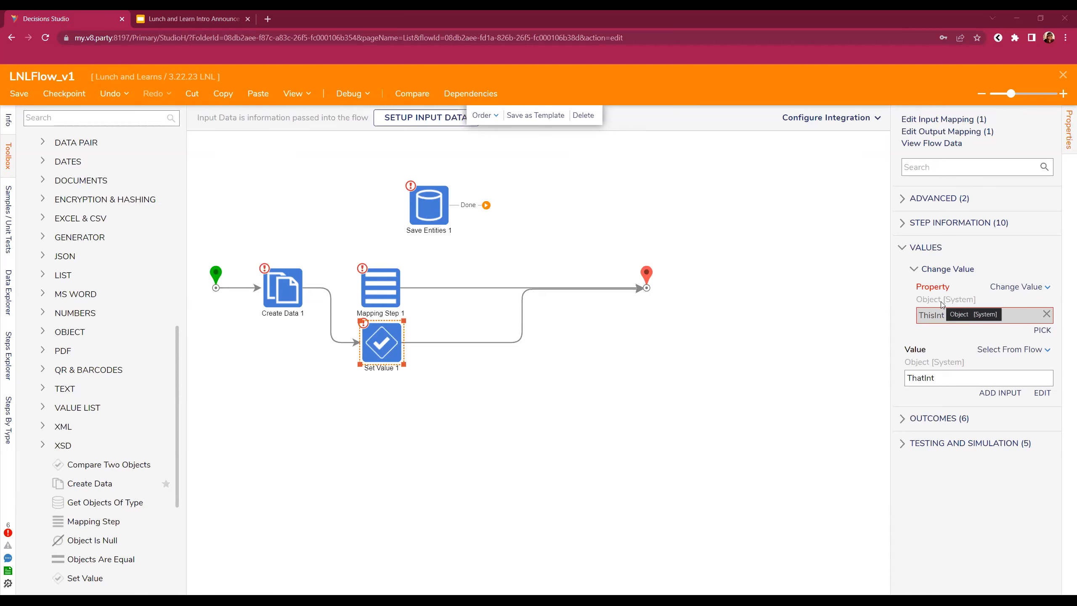
mouse_move(960, 318)
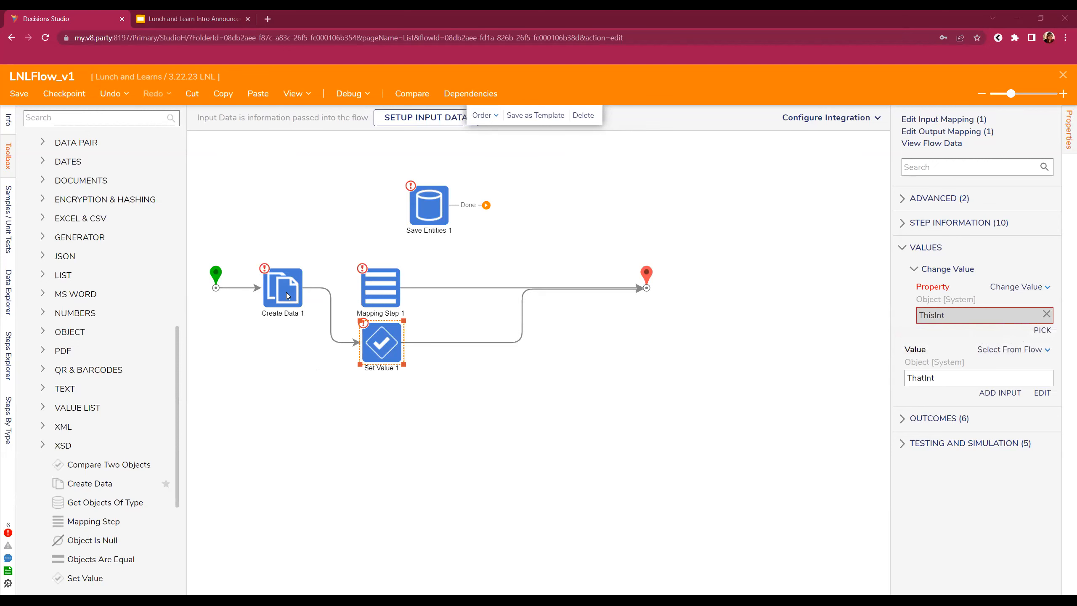
left_click(287, 296)
- Drag Save Entities 1 from the canvas top to the right of Set Value 1
left_click(474, 343)
left_click_drag(447, 215, 578, 344)
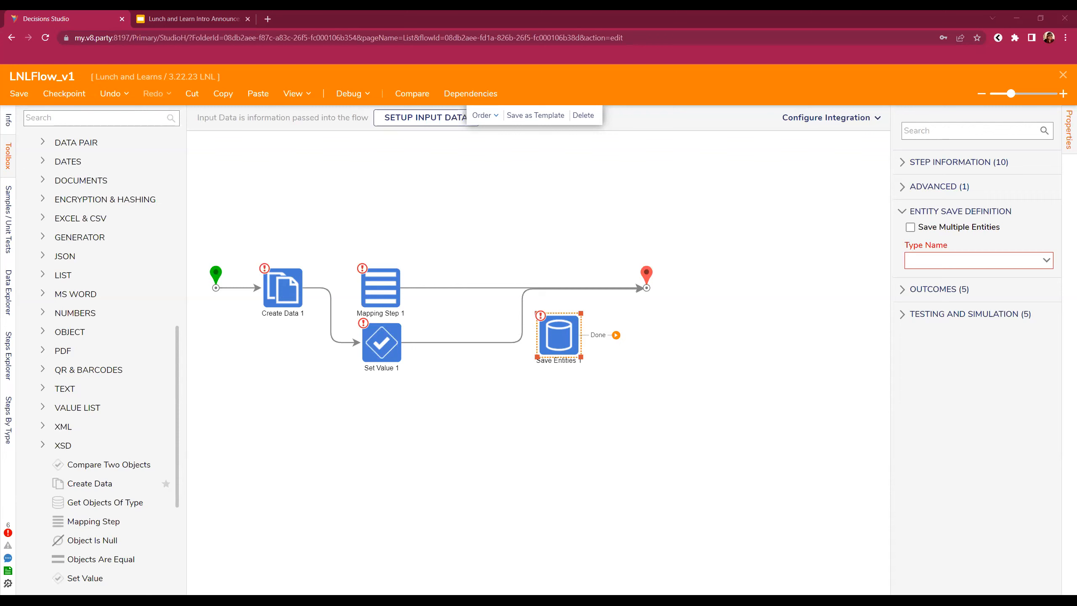
- Close the LNLFlow_v1 flow designer
left_click(1063, 76)
- Confirm Save in the Save Flow dialog so LNLFlow_v1 saves and closes
left_click(676, 390)
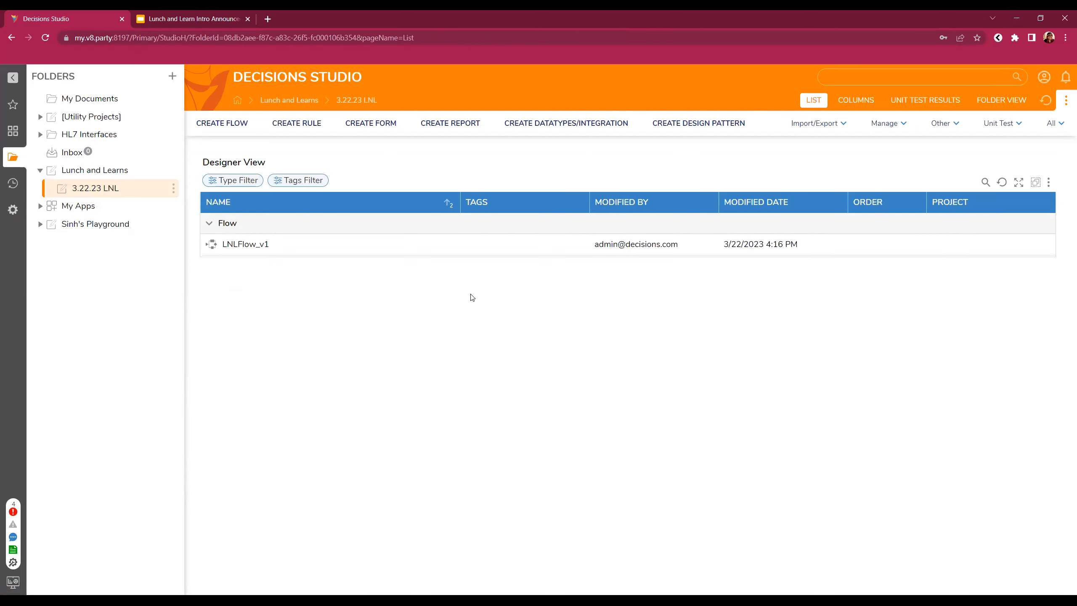
- Create a new database structure named FirstData
left_click(587, 126)
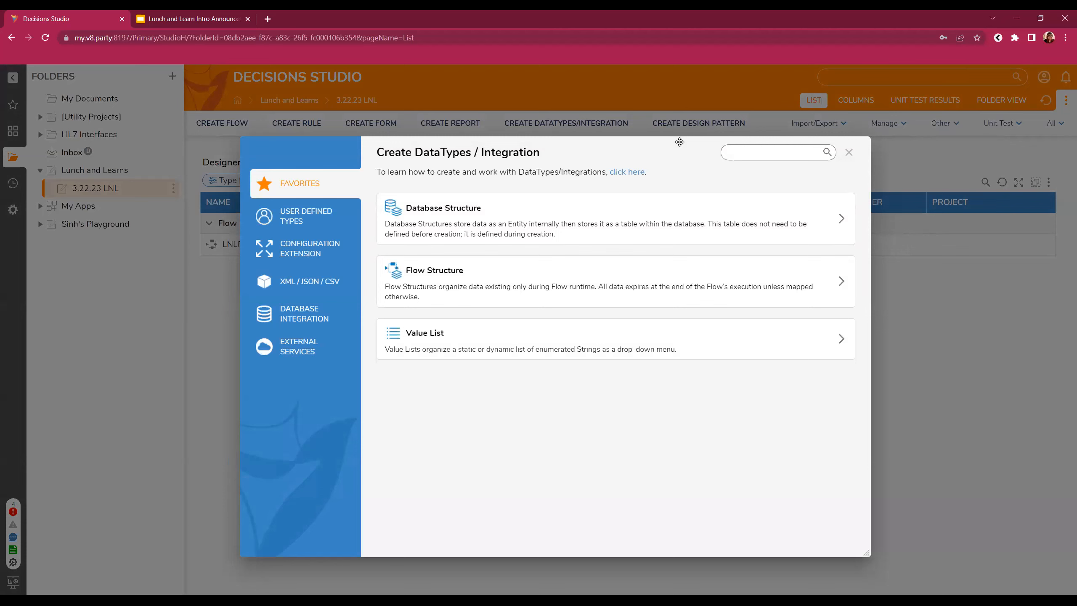
left_click(609, 223)
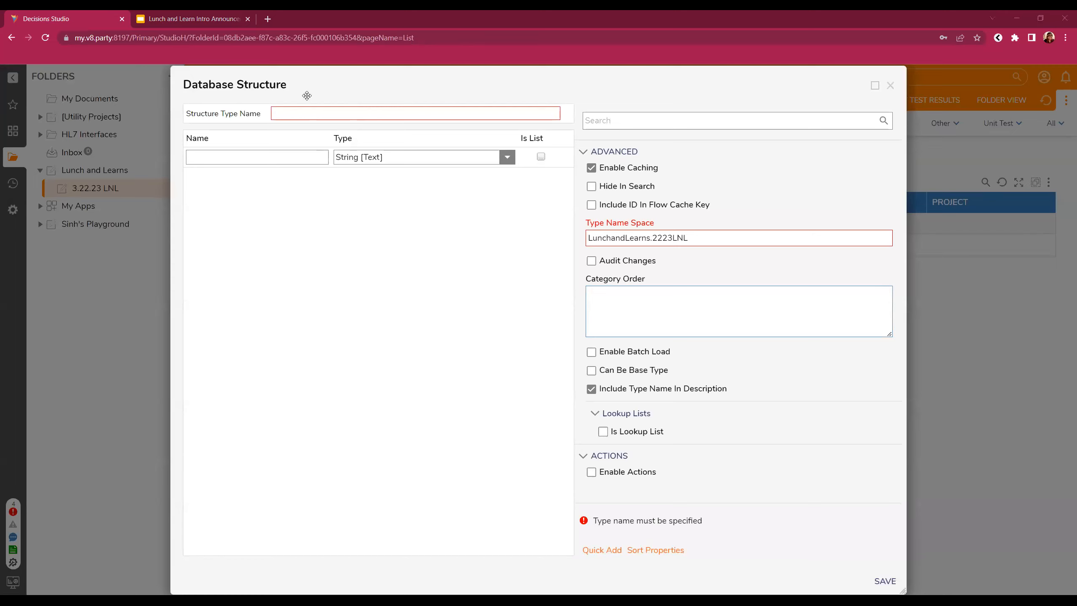
type("Foir")
type("irstData")
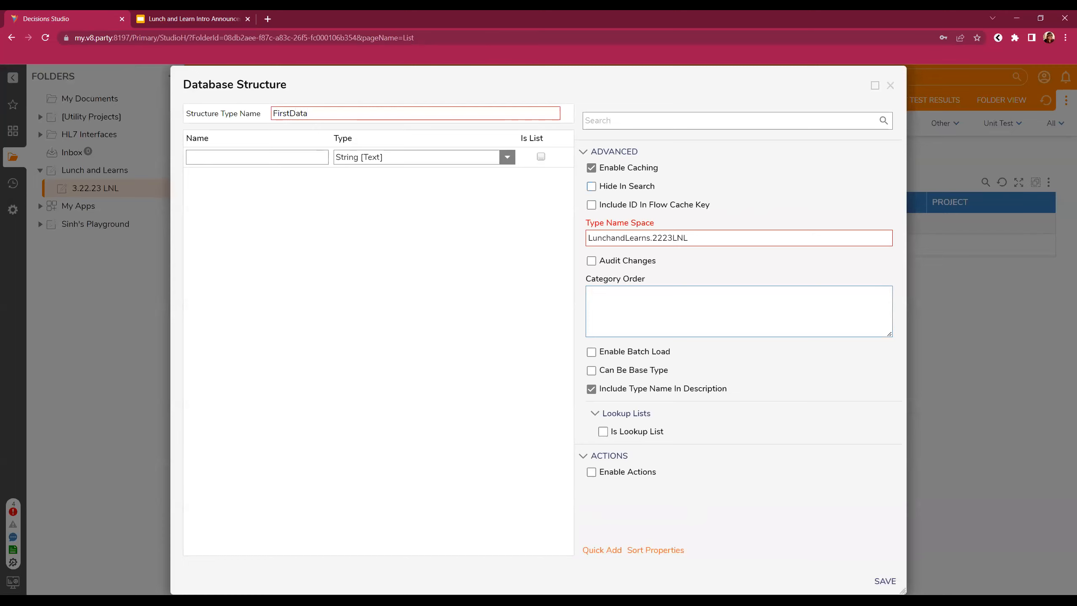
- Add properties AccountID, Name and Birthdate to FirstData
left_click(274, 157)
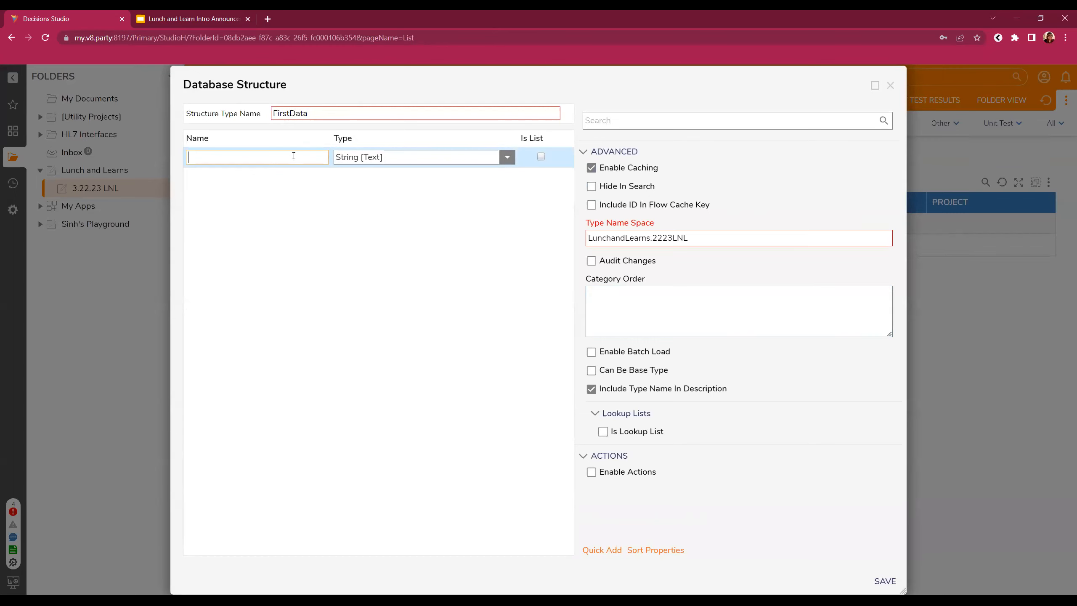
type("AccountID")
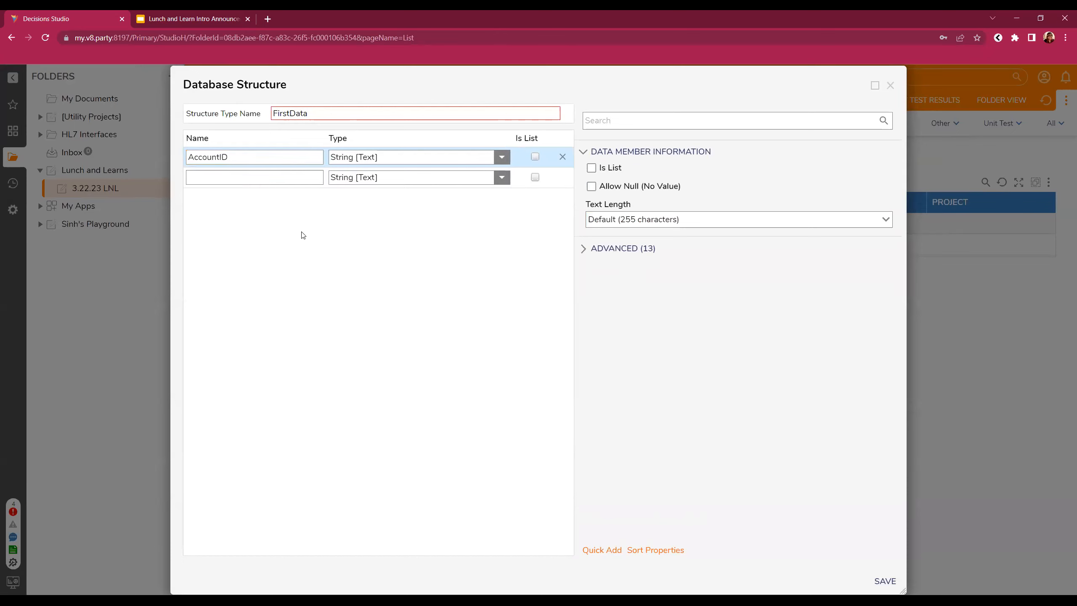
left_click(235, 177)
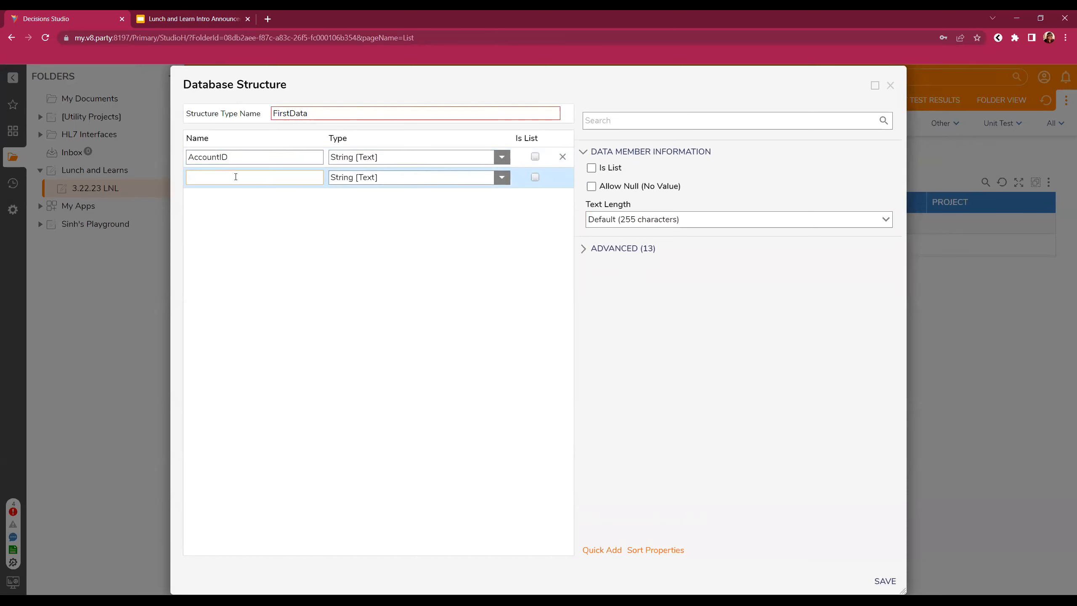
type("Name")
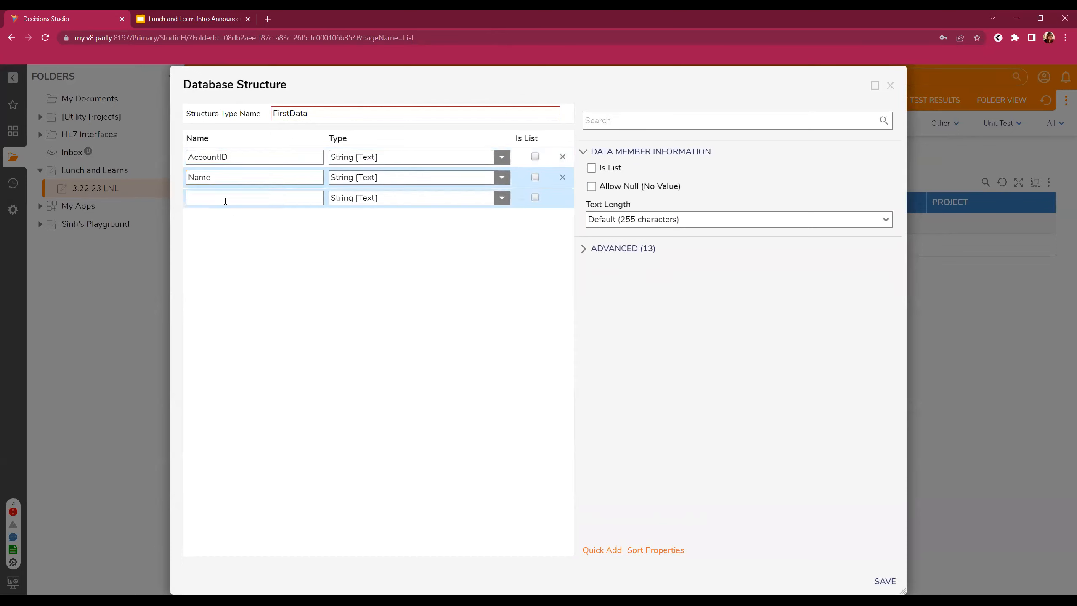
left_click(224, 197)
type("Birthdate")
- Make Birthdate a Date Time field and save the FirstData structure
left_click(501, 198)
left_click(367, 244)
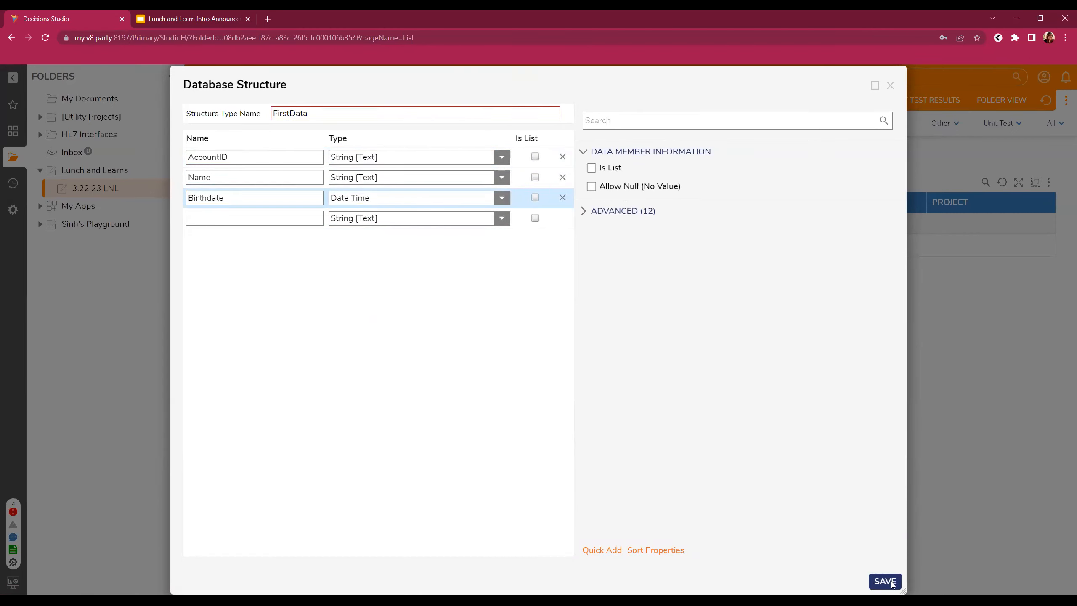
left_click(627, 214)
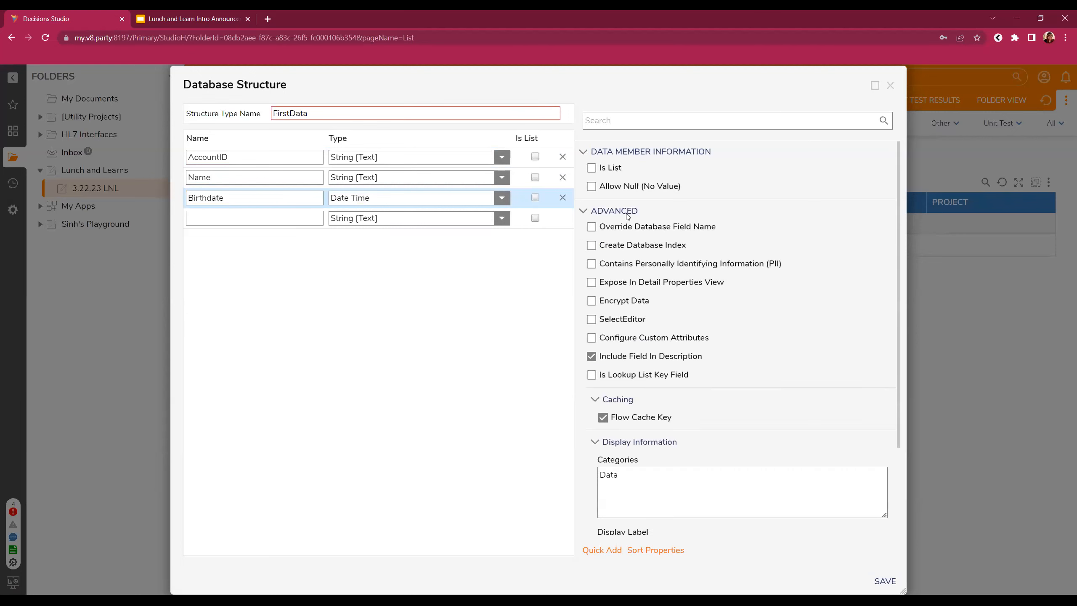
left_click(628, 213)
left_click(885, 581)
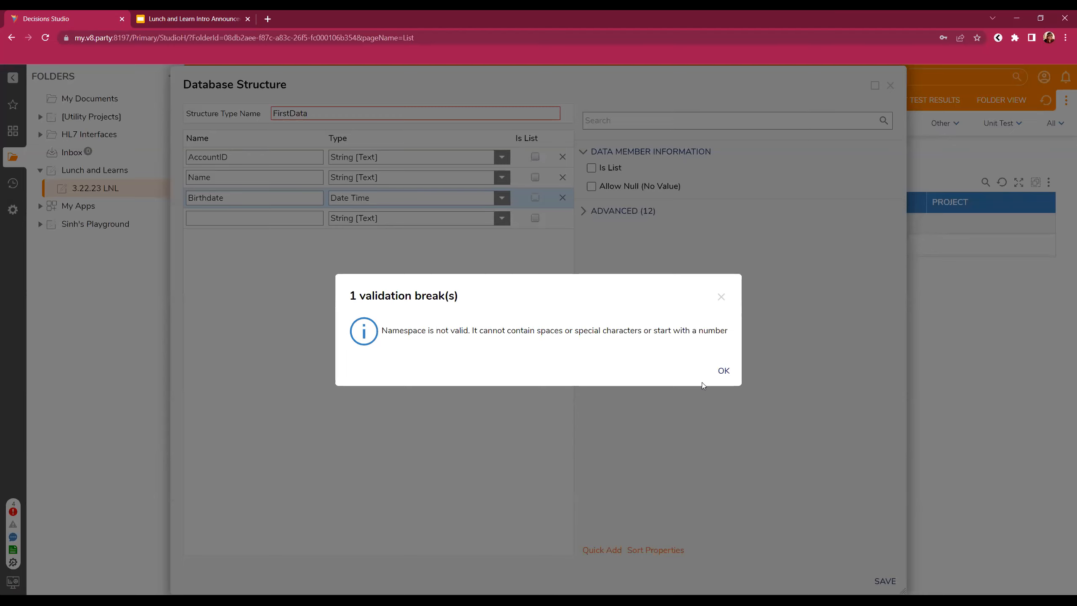
- Remove '2223' from FirstData's Type Name Space, leaving LunchandLearns.LNL, and save again
left_click(723, 370)
left_click(325, 112)
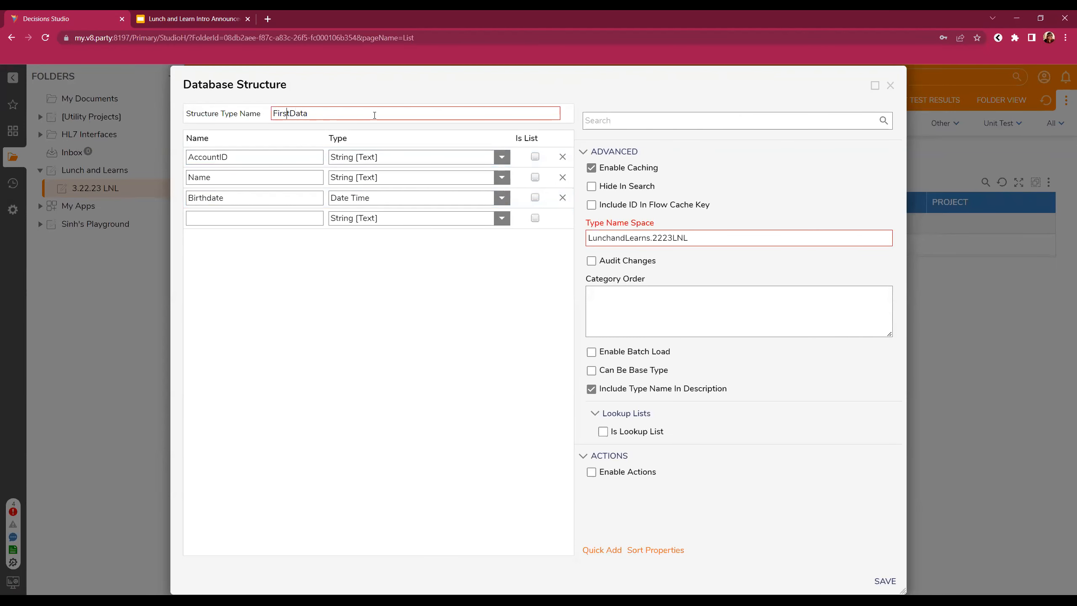
key("Right")
key("Right")
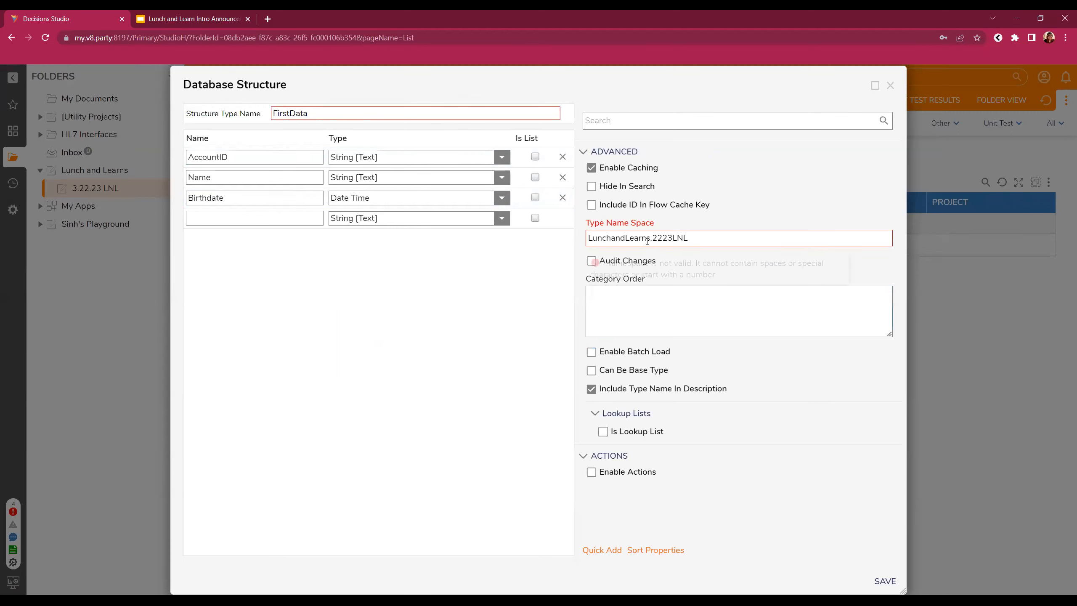
left_click_drag(650, 239, 674, 239)
key("BackSpace")
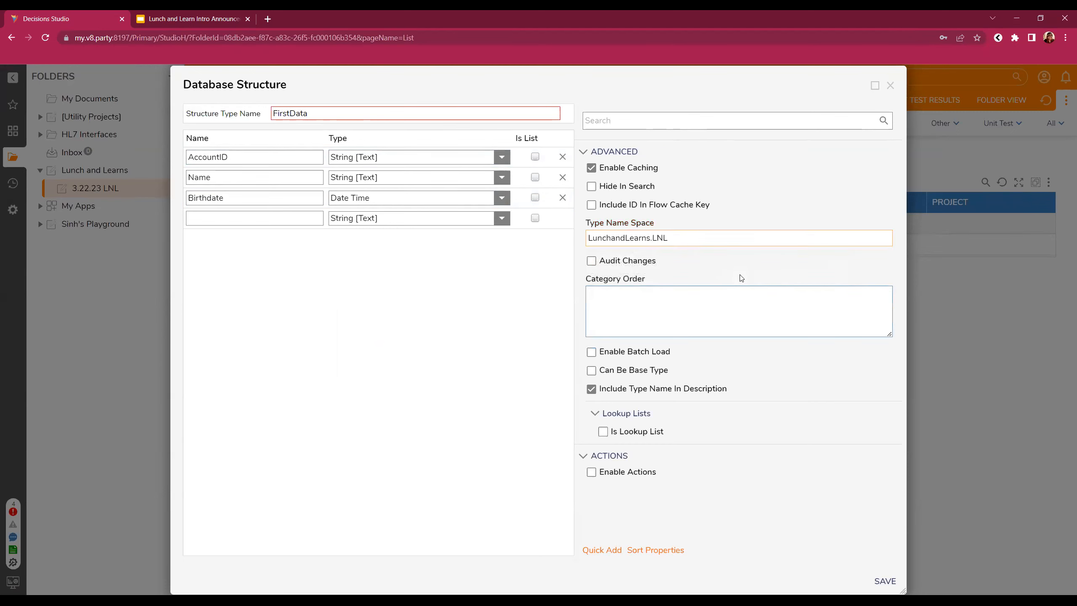
left_click(401, 332)
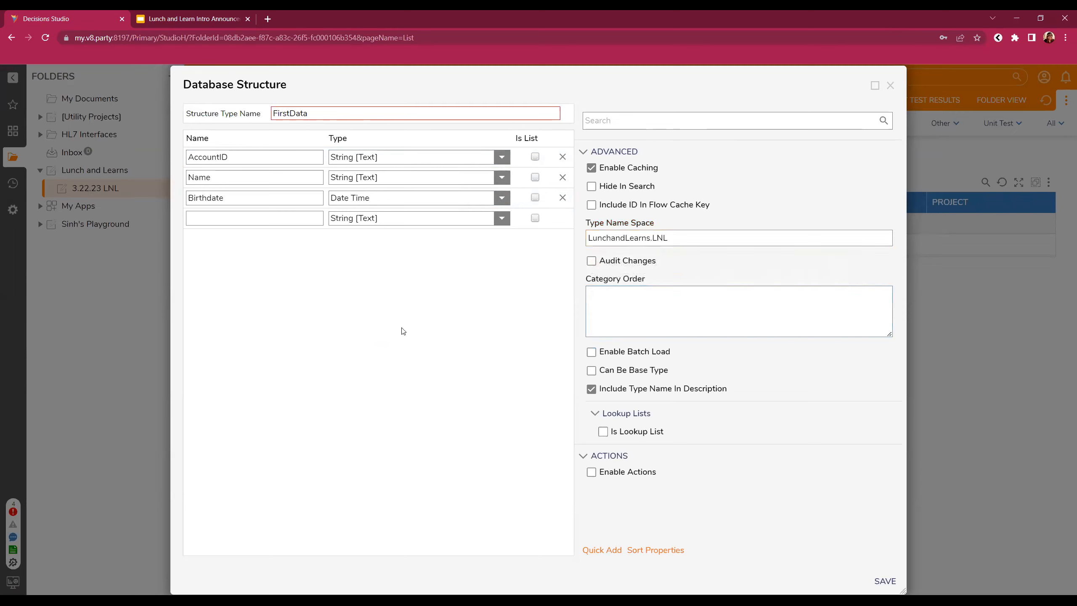
left_click(710, 238)
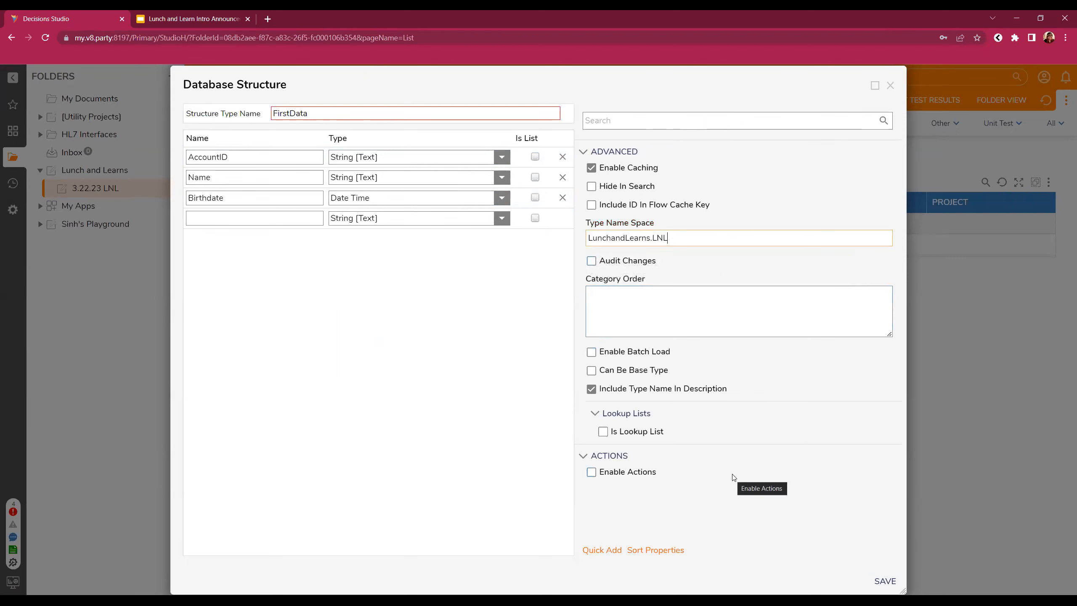
left_click(436, 284)
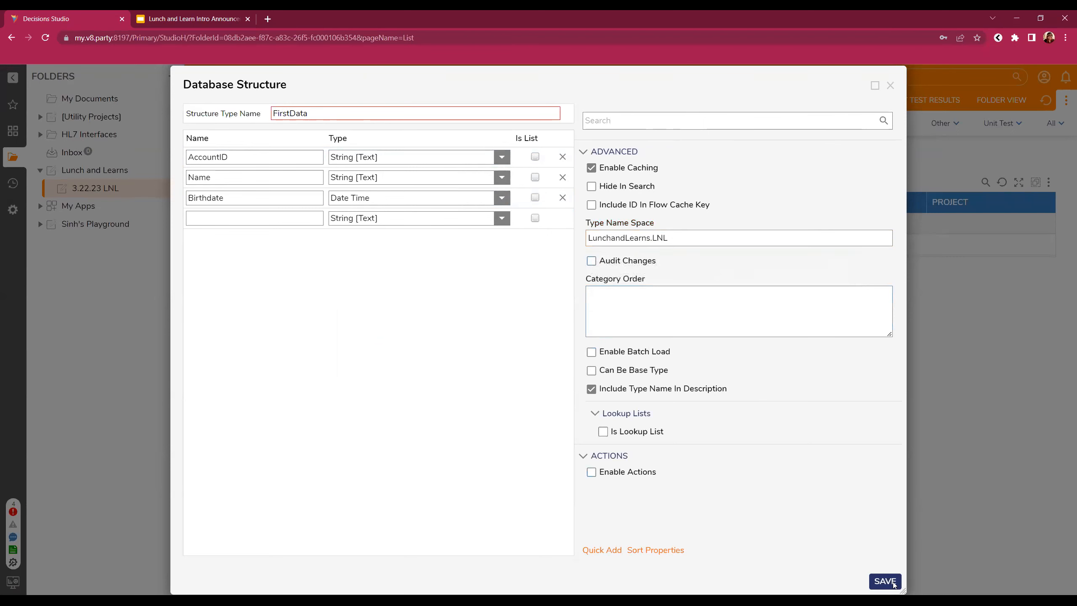
left_click(893, 584)
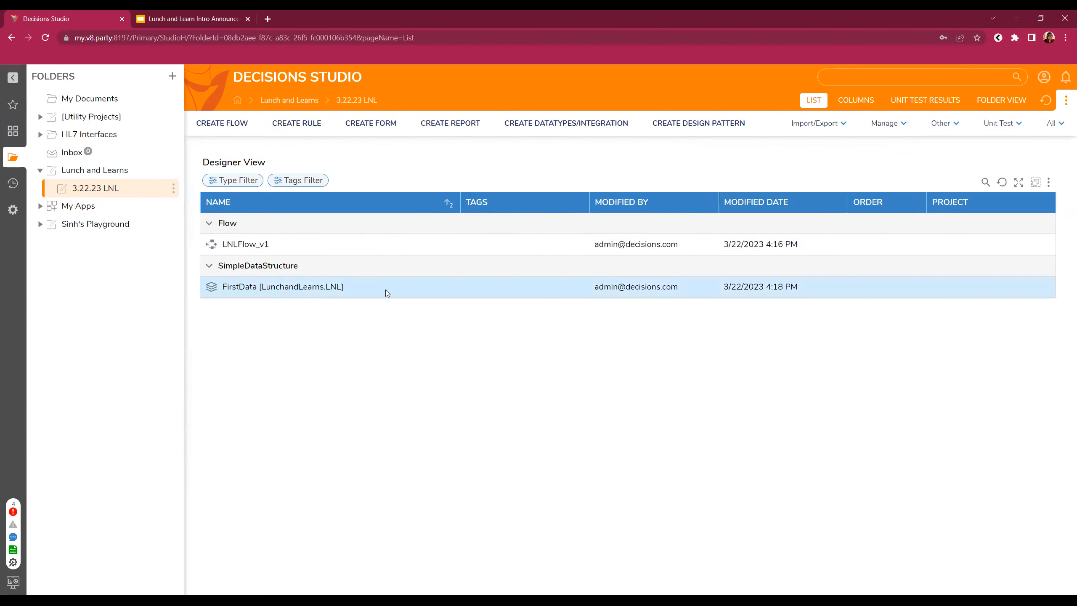
- Start a new database structure named SecondStructure with namespace LunchandLearns.LNL
left_click(604, 125)
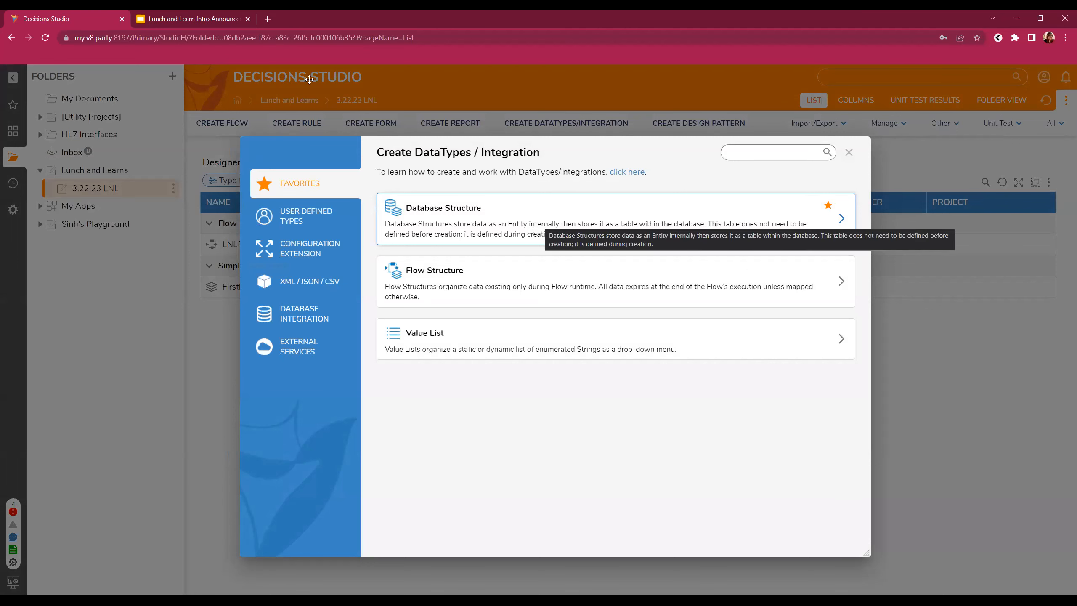
left_click(531, 227)
left_click_drag(652, 238, 672, 238)
key("BackSpace")
left_click(299, 109)
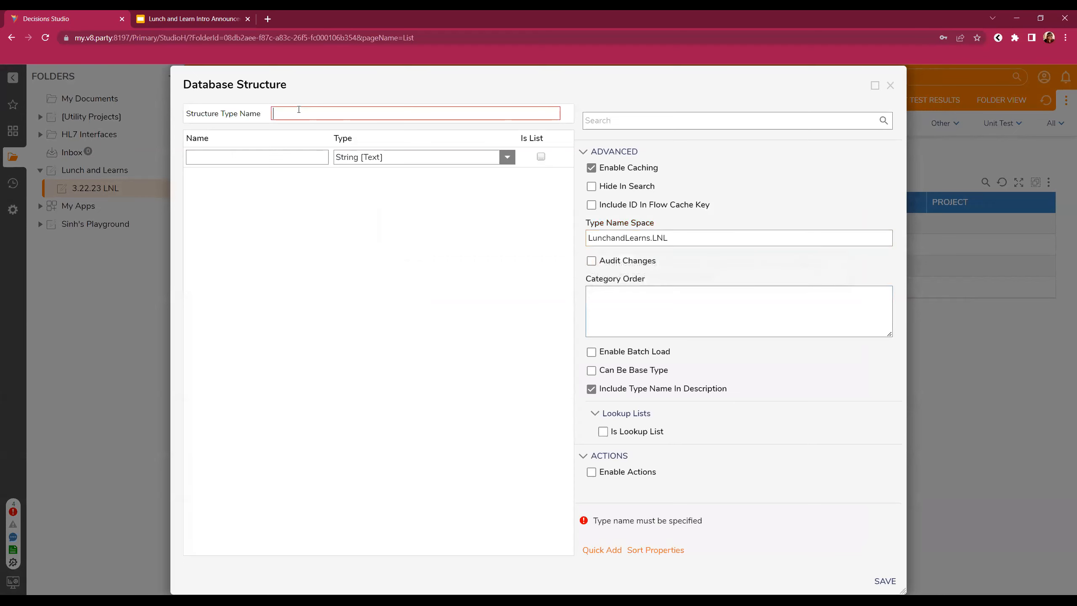
type("SecondStructure")
- Add text properties AccountID, Address and PhoneNumber to SecondStructure and save it
left_click(267, 153)
type("AccountID")
left_click(237, 176)
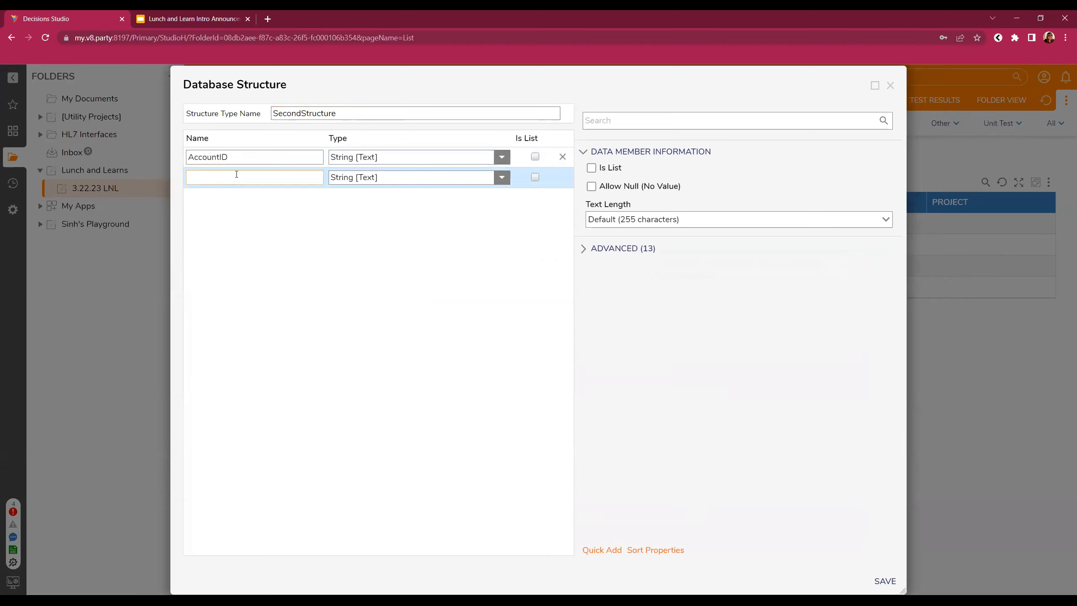
type("Address")
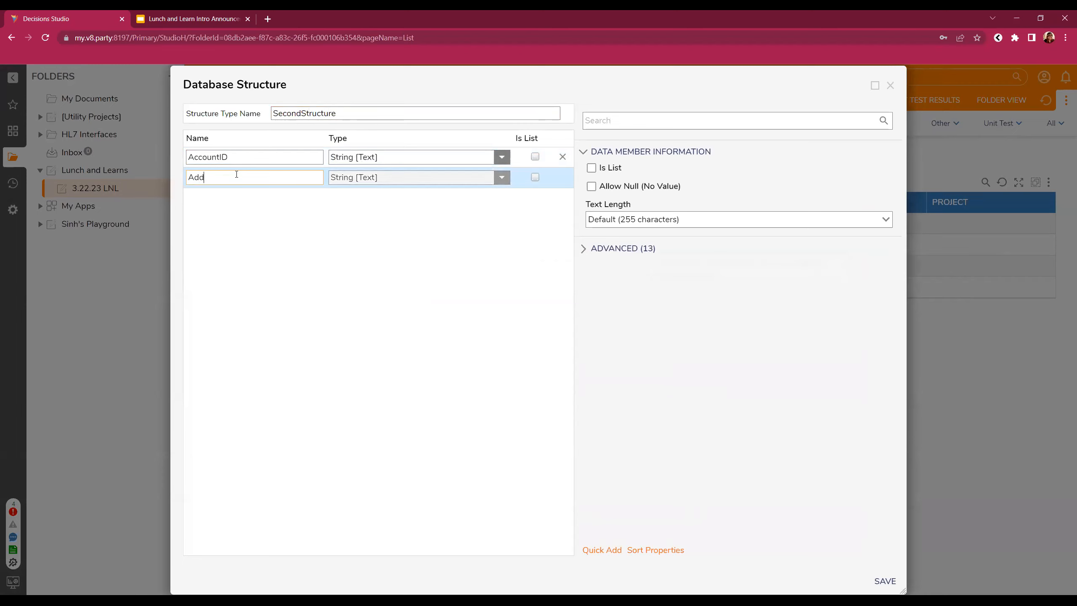
left_click(322, 294)
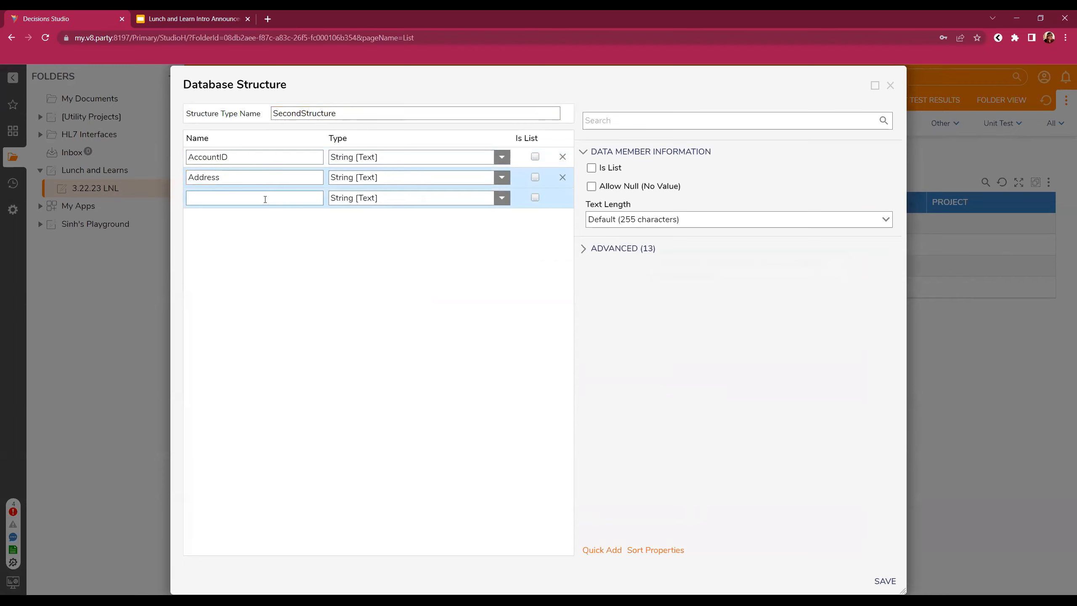
left_click(265, 198)
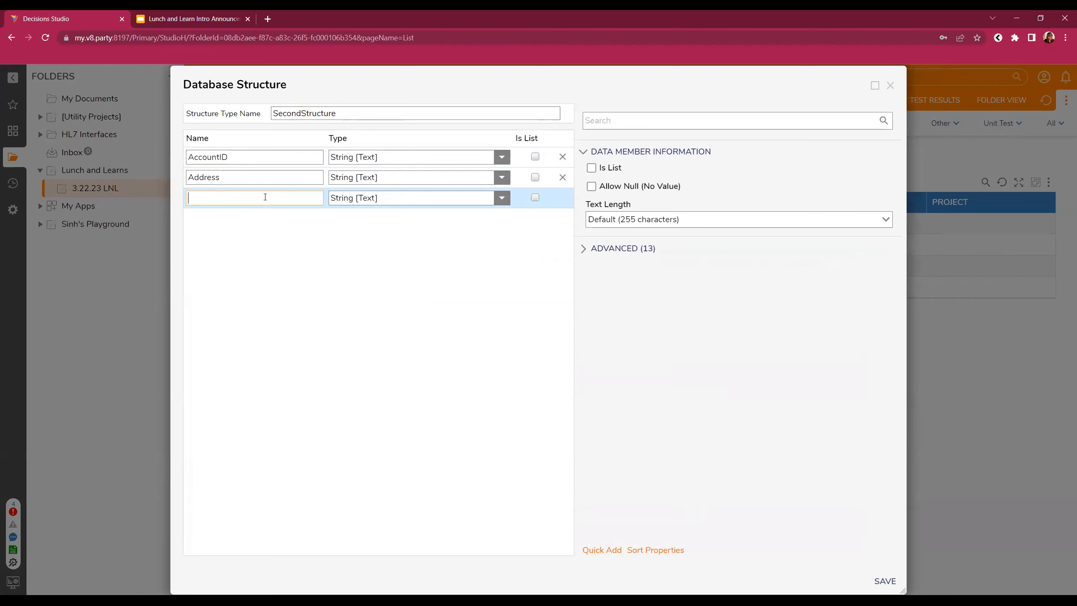
type("Phone")
key("BackSpace")
type("Number")
left_click(491, 337)
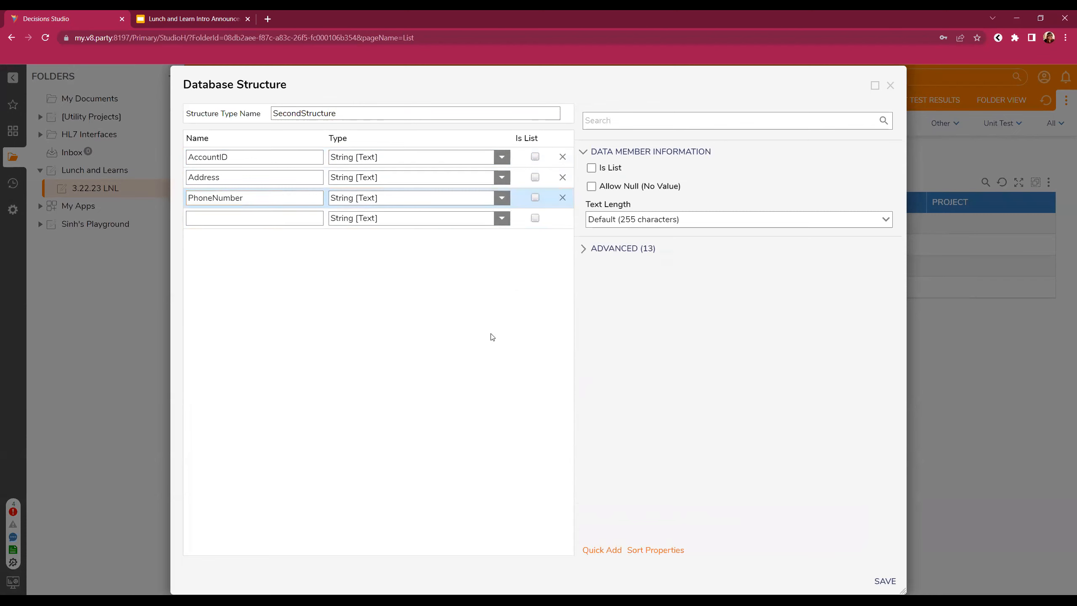
left_click(502, 198)
left_click(532, 360)
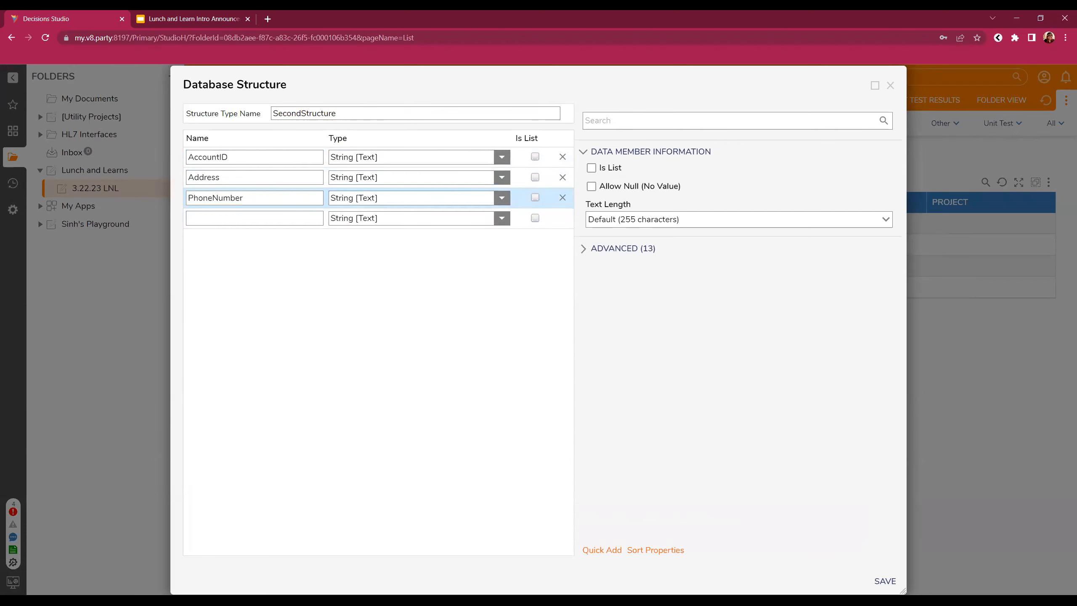
left_click(878, 581)
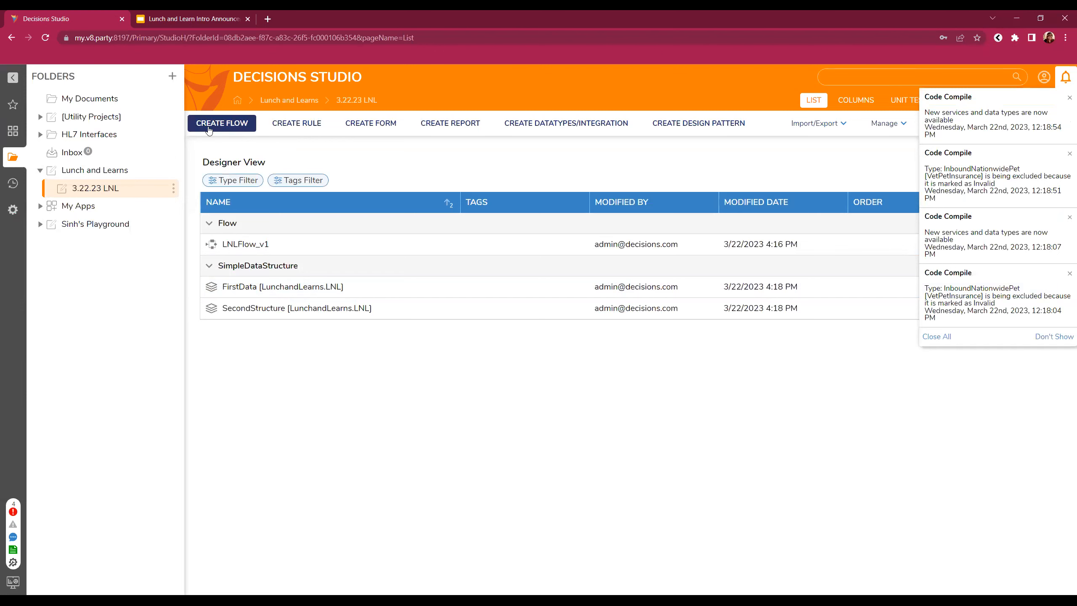
- Create a new standard flow named LNLFlow_v2
left_click(222, 123)
left_click(468, 207)
type("LNL")
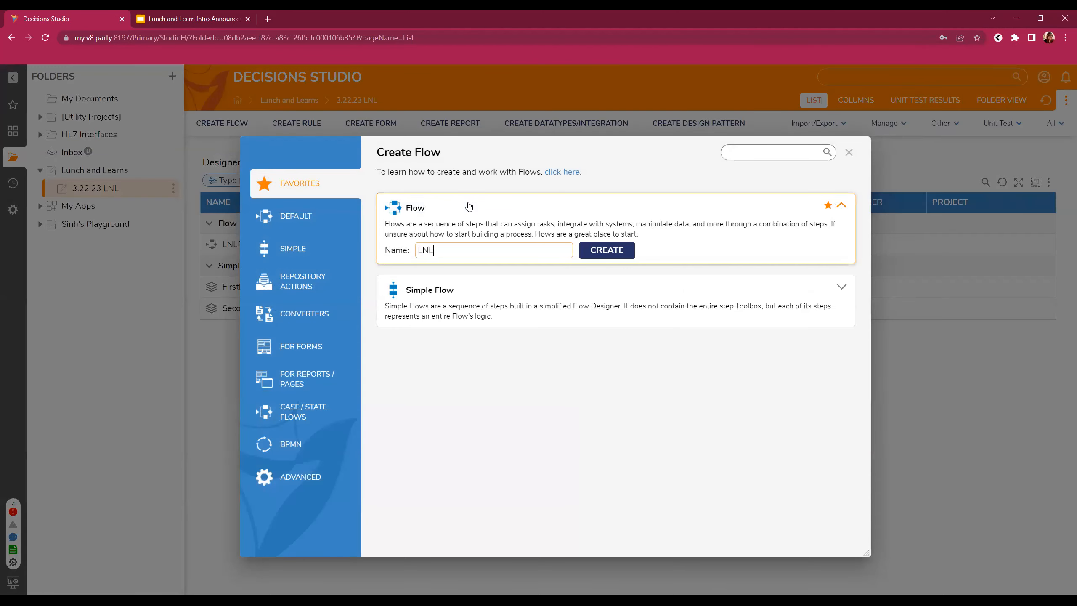
type("Flow_v2")
key("Return")
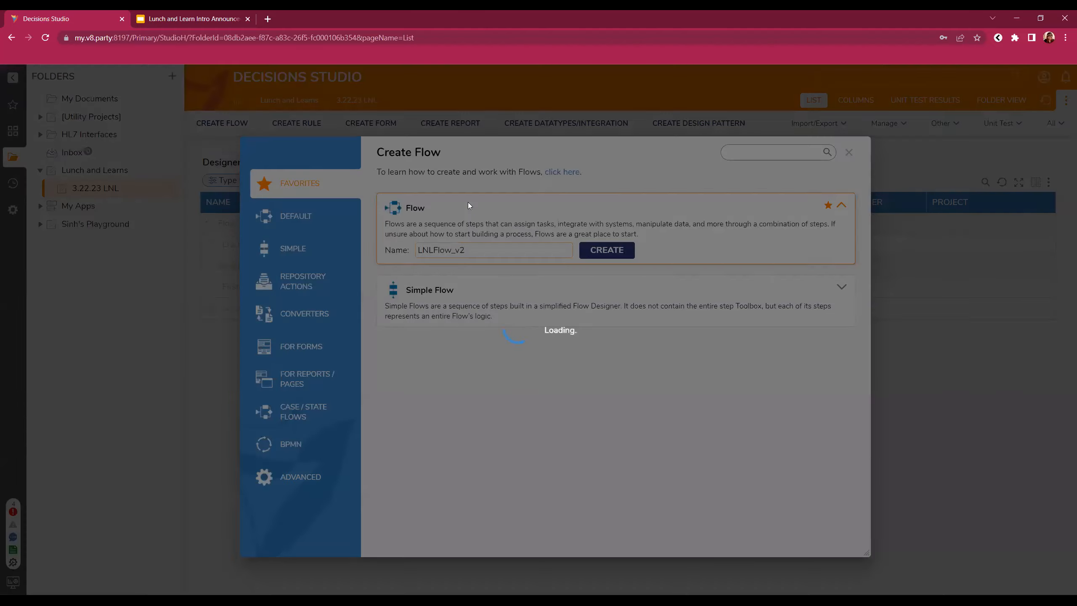
- From User Defined Types > Database Structures, add Create FirstData and Create SecondStructure, linking start to Create FirstData
scroll(150, 446, "down", 4)
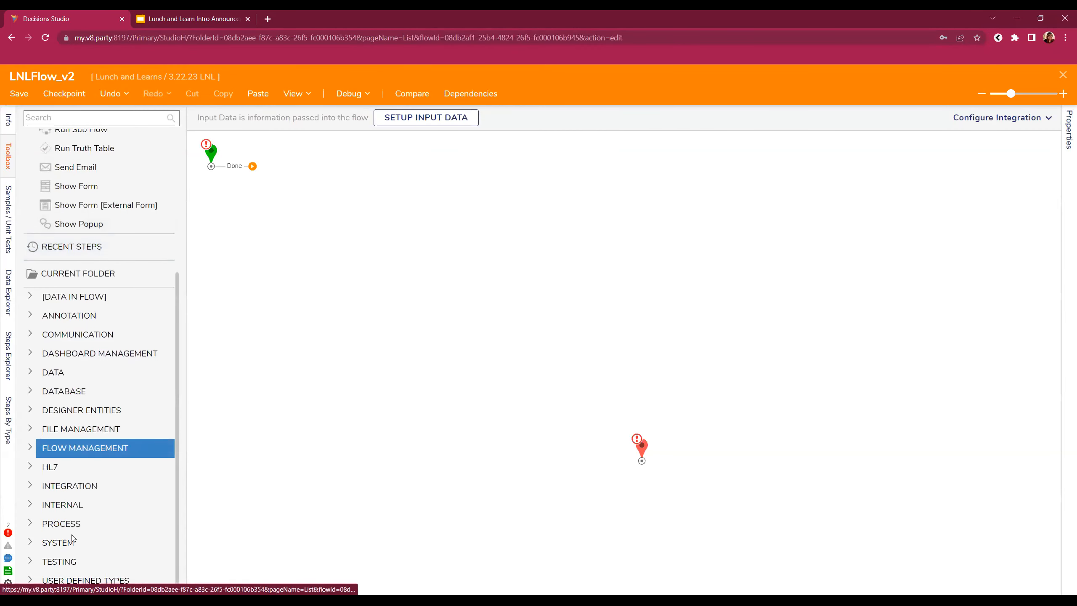
left_click(30, 579)
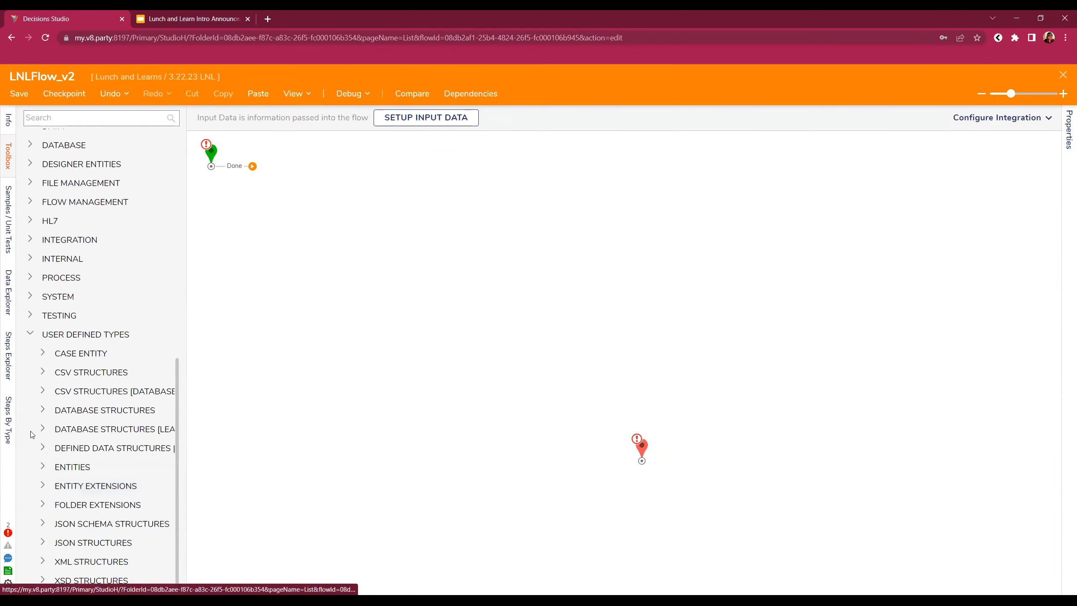
left_click(38, 409)
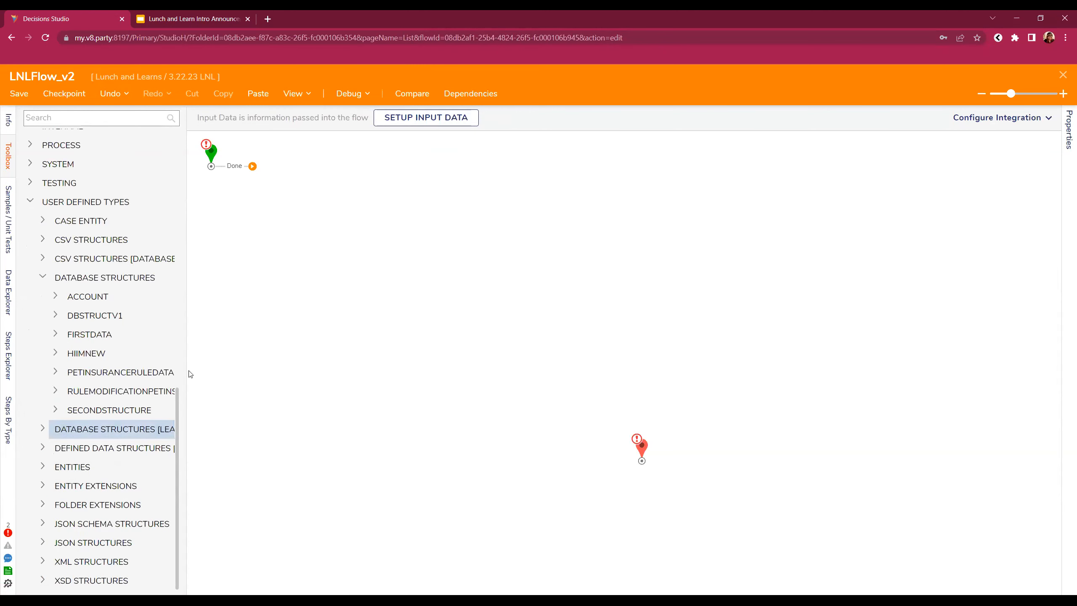
left_click_drag(184, 364, 199, 364)
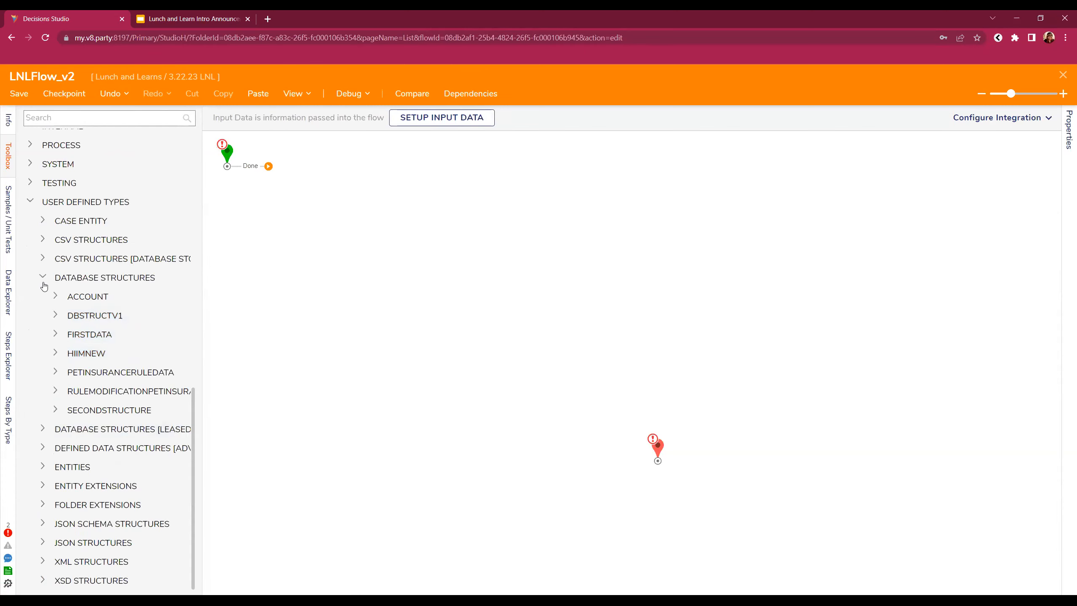
left_click(56, 335)
scroll(65, 376, "up", 1)
left_click_drag(123, 273, 364, 192)
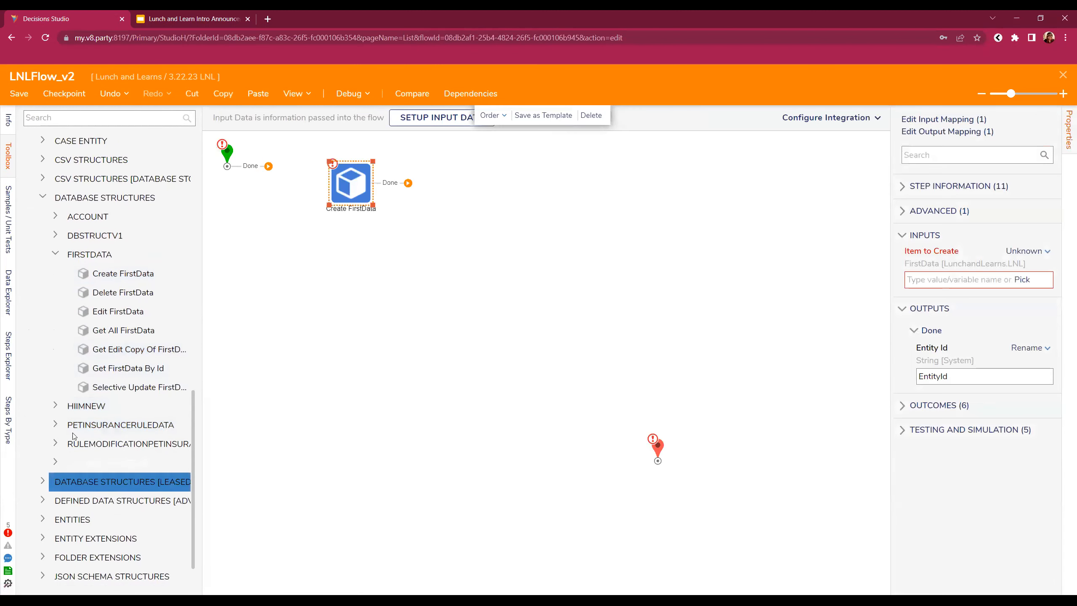
left_click(54, 463)
left_click_drag(120, 468, 471, 206)
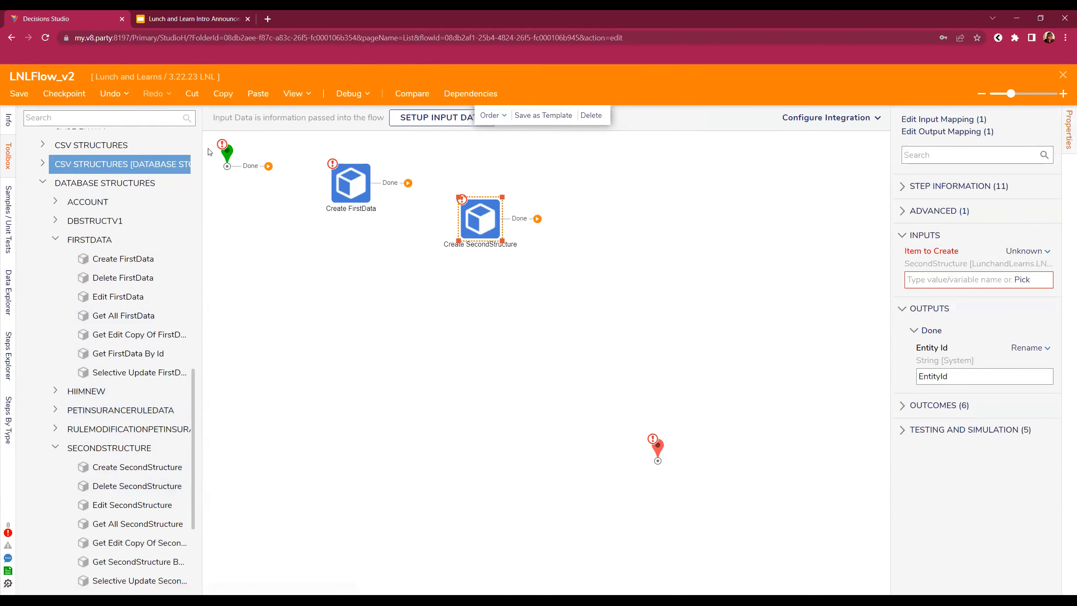
left_click_drag(269, 166, 352, 194)
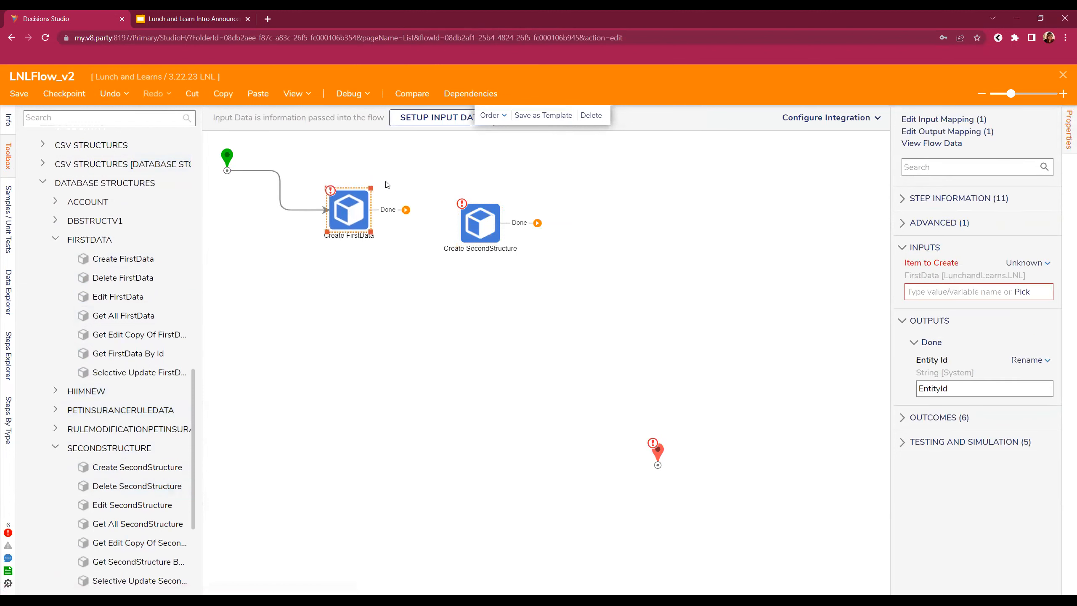
- Switch Create FirstData's Item to Create from a constant to Build Data
left_click(1039, 263)
left_click(956, 230)
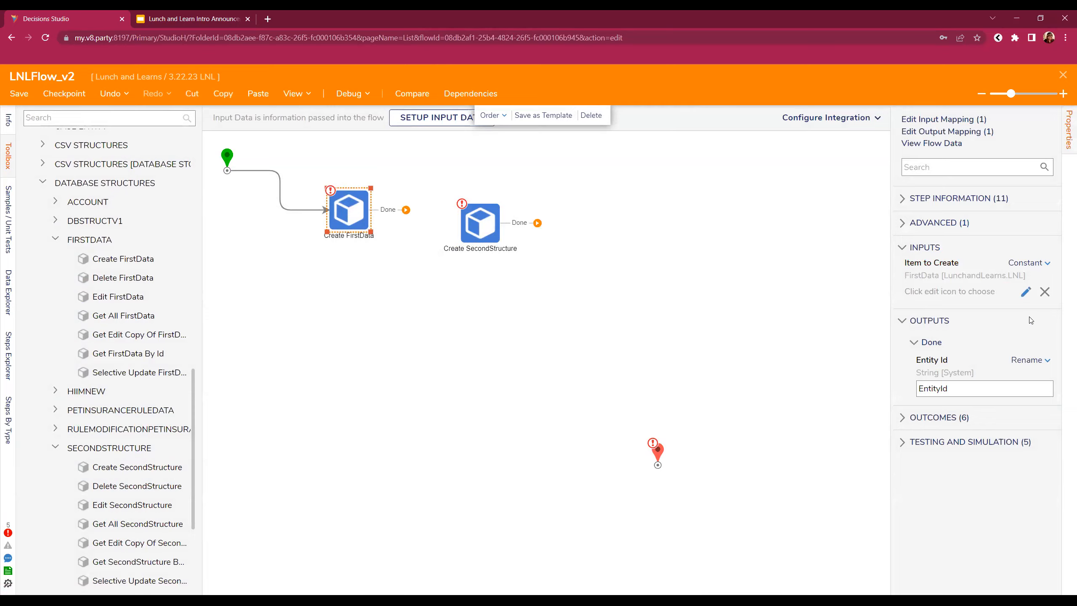
left_click(1025, 293)
left_click(686, 242)
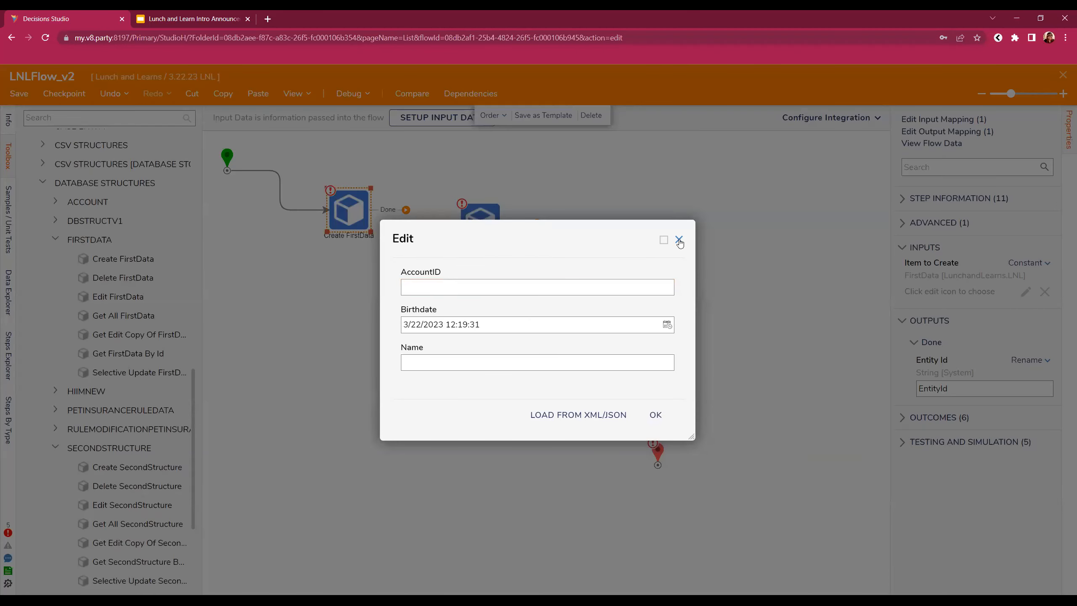
left_click(932, 208)
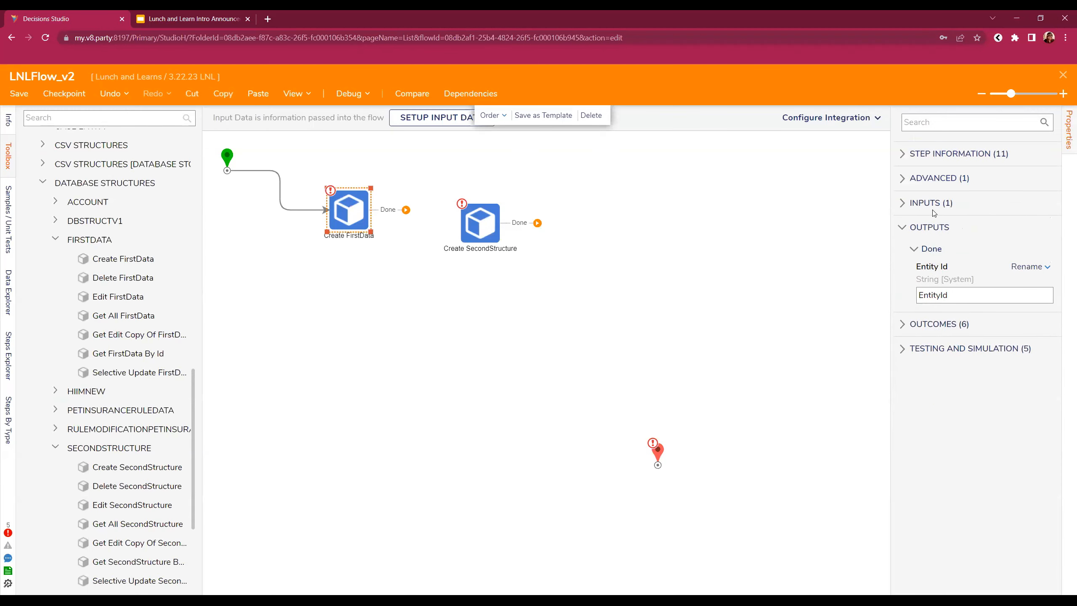
left_click(933, 205)
left_click(1028, 217)
left_click(949, 209)
- Set Create SecondStructure's Item to Create to Build Data as well
scroll(1021, 384, "down", 2)
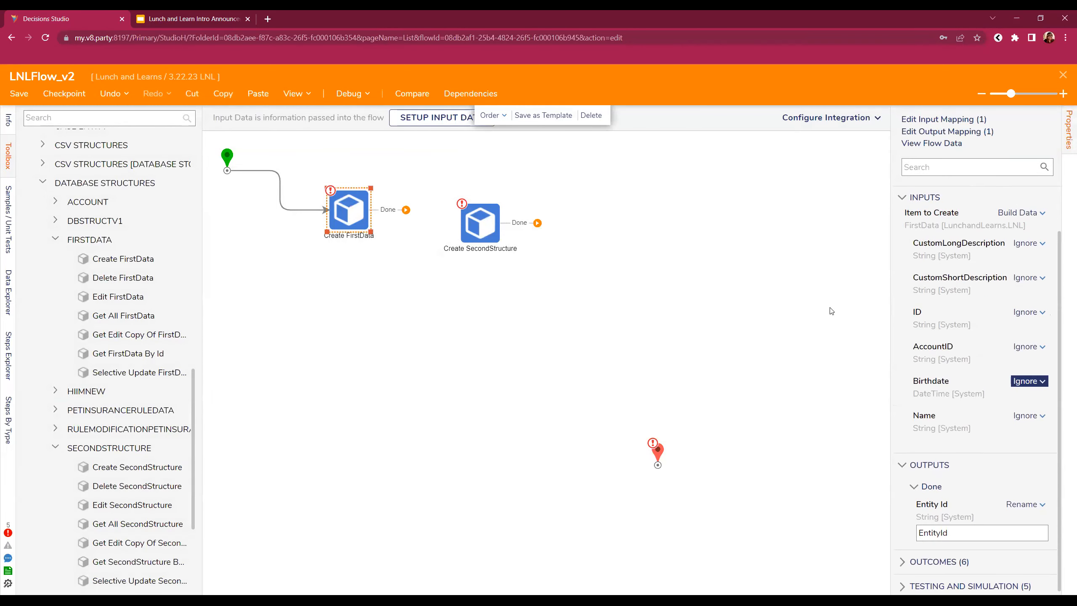
left_click(487, 229)
left_click(1043, 251)
left_click(984, 244)
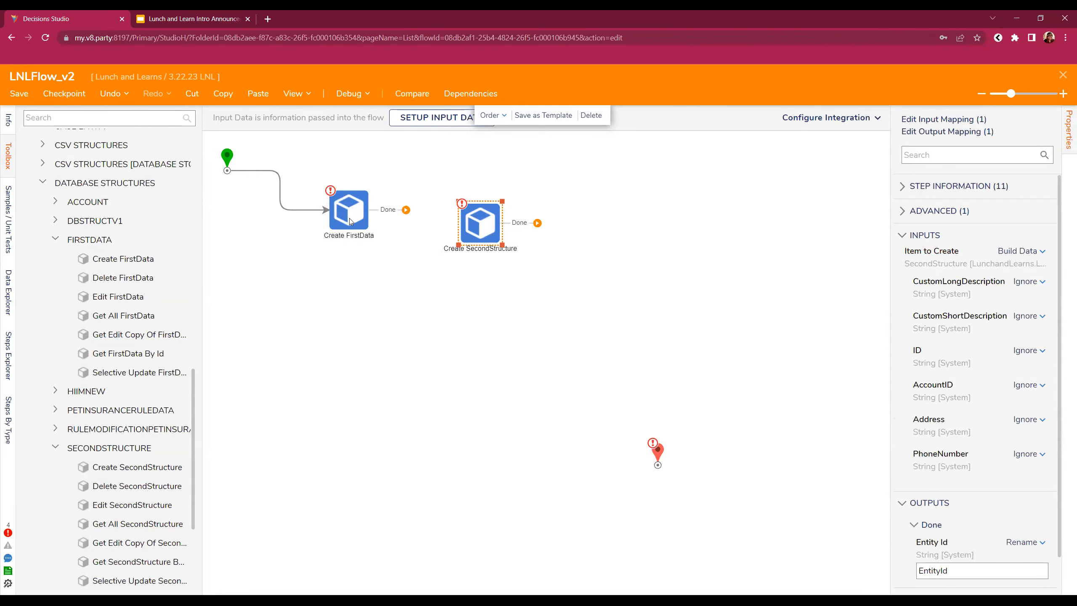
left_click_drag(351, 221, 374, 244)
left_click(94, 114)
- Insert a ForLoop step before Create FirstData, route Done to end, and loop SecondStructure back to it
type("for loop")
left_click_drag(315, 253, 663, 455)
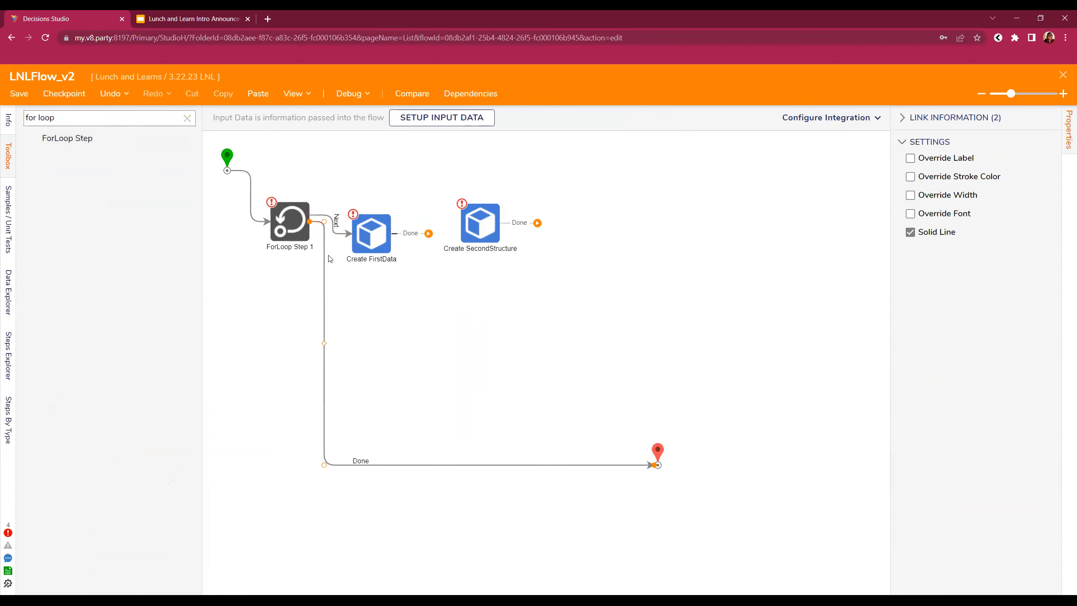
left_click_drag(310, 221, 292, 259)
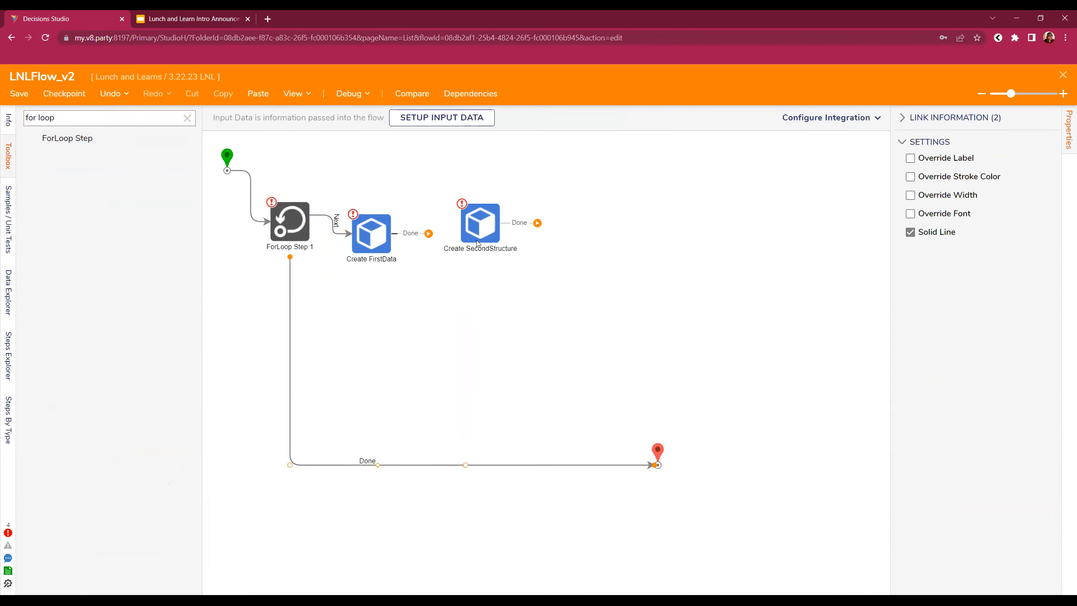
left_click_drag(429, 233, 290, 198)
left_click(435, 240)
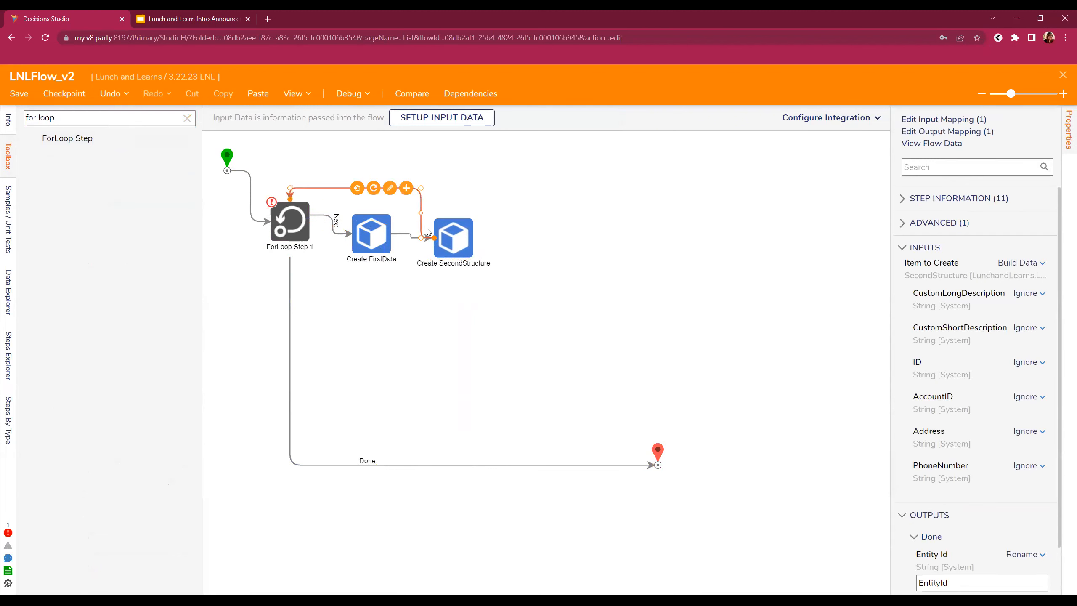
left_click(384, 238)
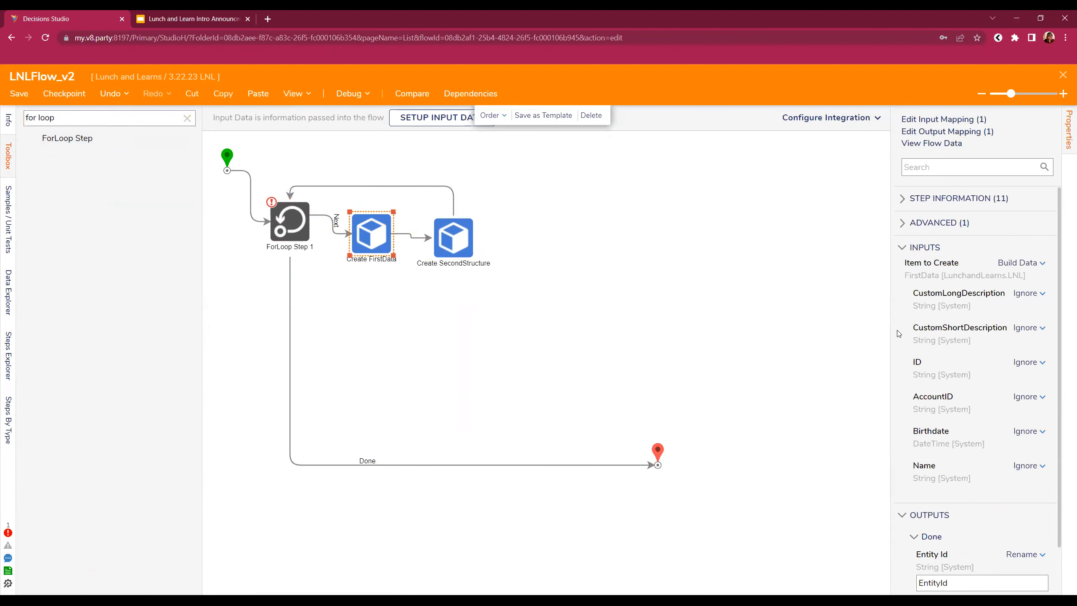
- Place a Generate Guid step right after the ForLoop, shifting both Create steps right
left_click_drag(85, 120, 1, 93)
type("generate")
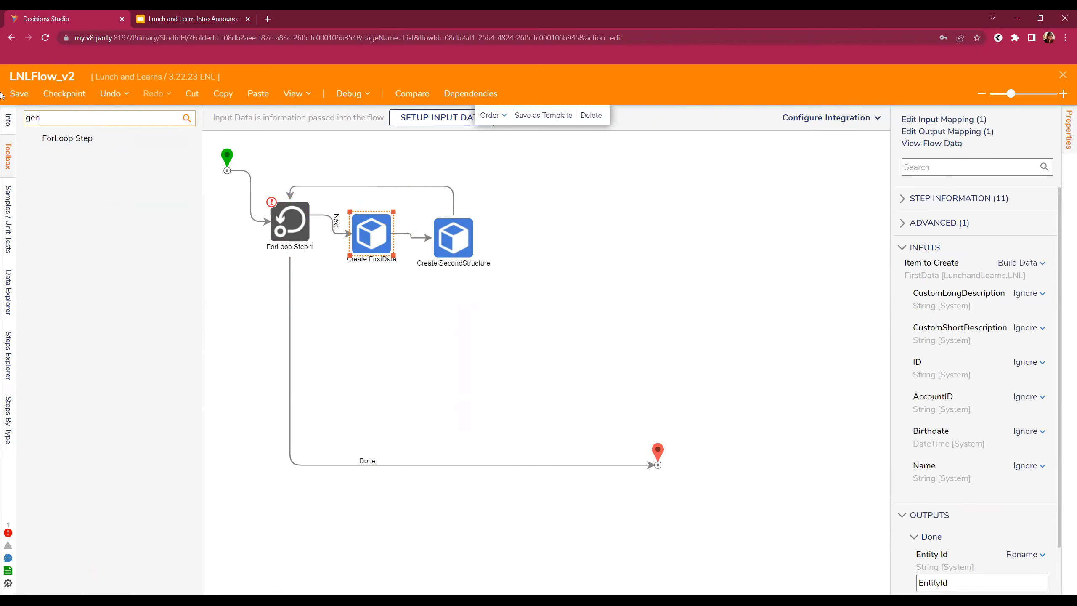
left_click_drag(113, 154, 325, 241)
left_click(372, 228)
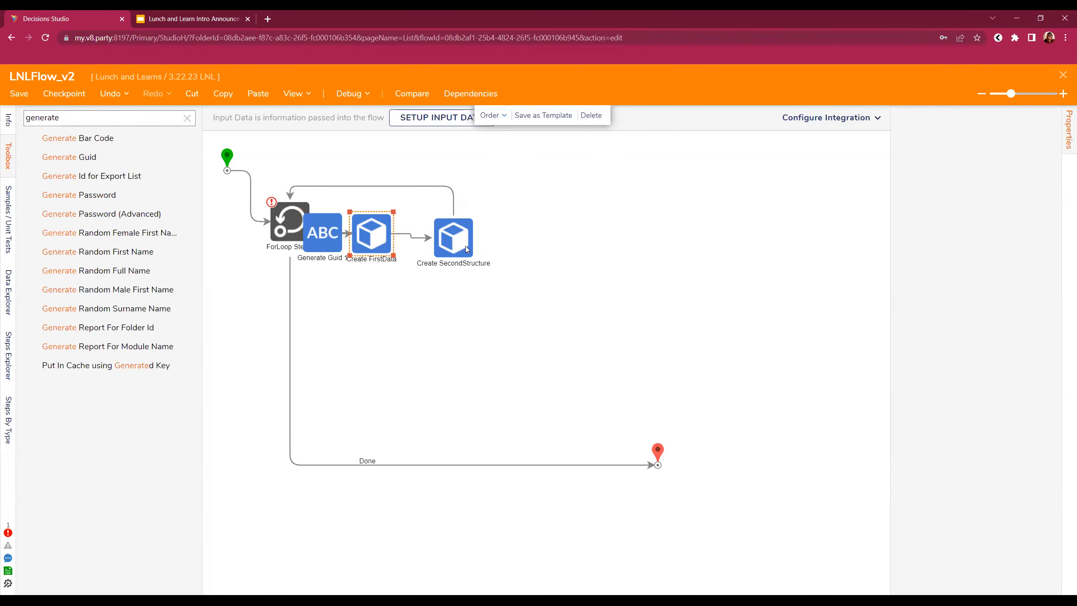
left_click(460, 244, "ctrl")
left_click_drag(460, 244, 560, 238)
left_click_drag(316, 230, 362, 226)
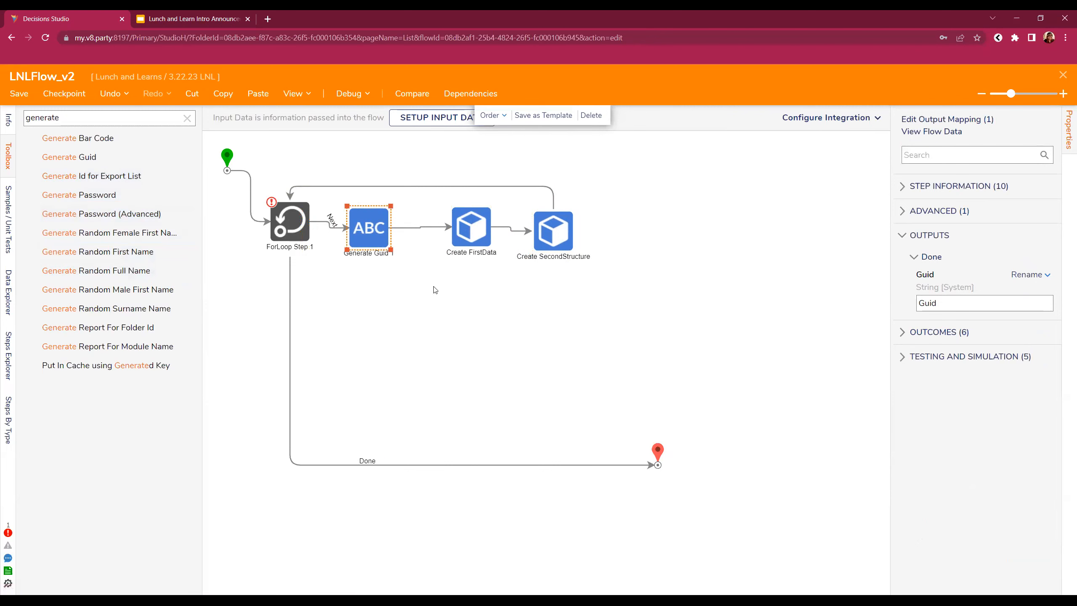
left_click(472, 227)
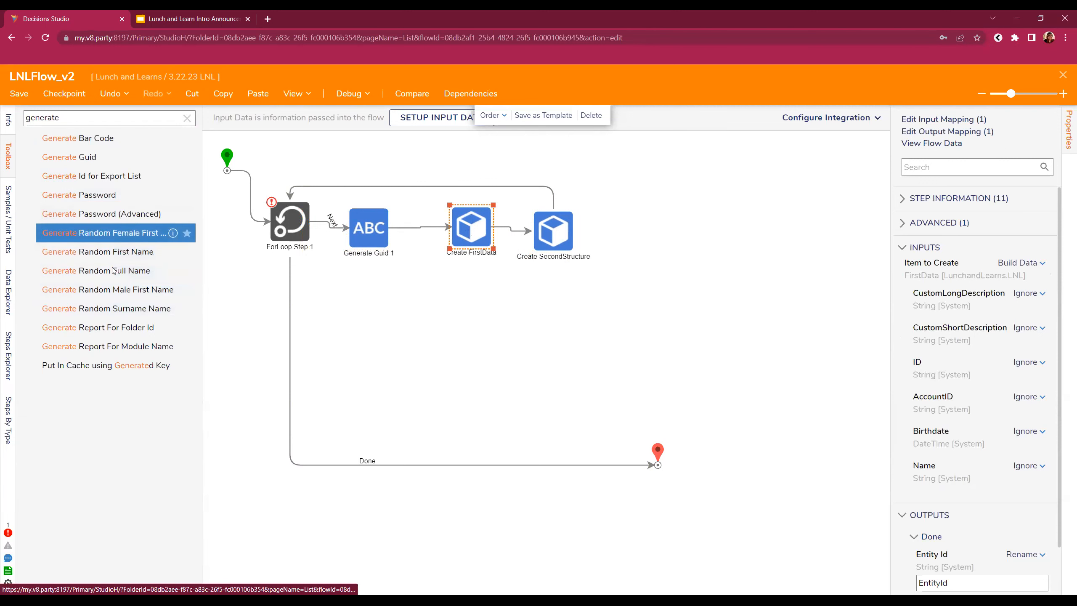
- Insert Generate Random Full Name before Create FirstData and review both Create steps' inputs
left_click_drag(113, 270, 418, 239)
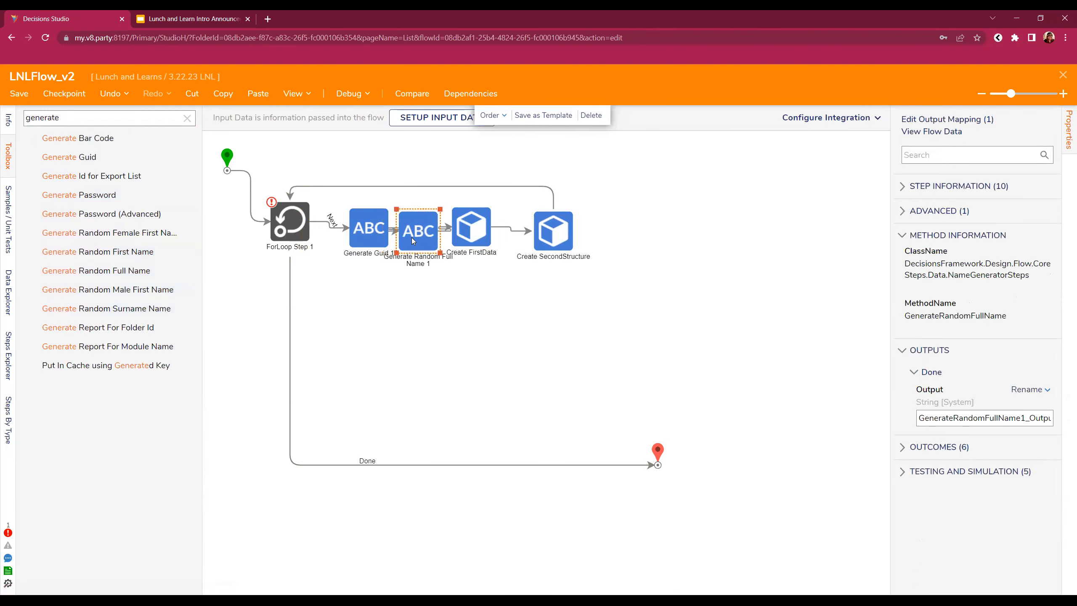
left_click_drag(551, 310, 589, 229)
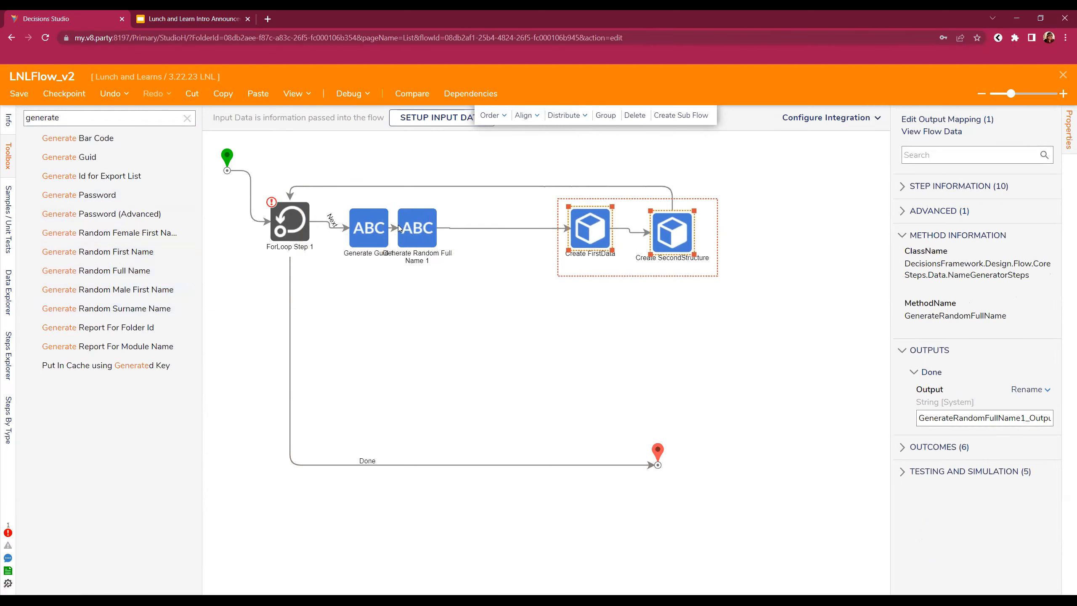
left_click(369, 228)
left_click(584, 241)
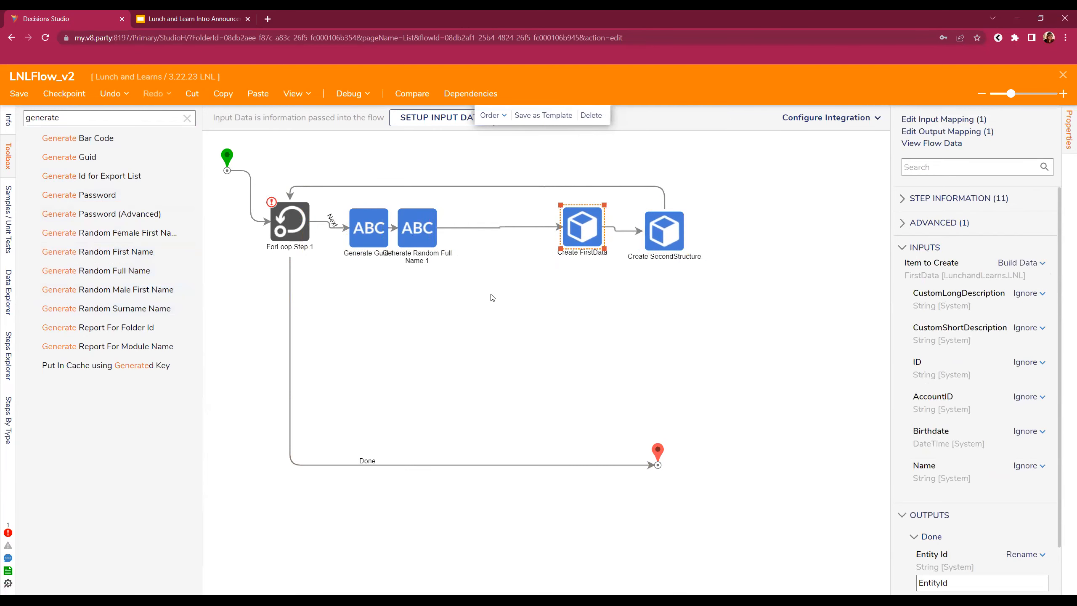
mouse_move(298, 344)
left_click(674, 227)
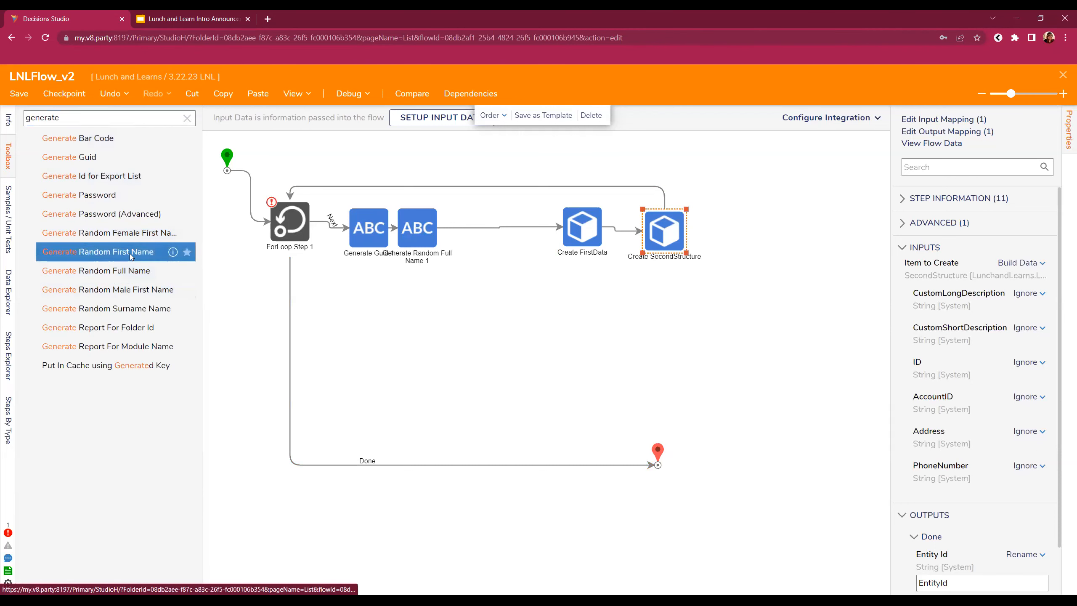
left_click_drag(202, 256, 253, 261)
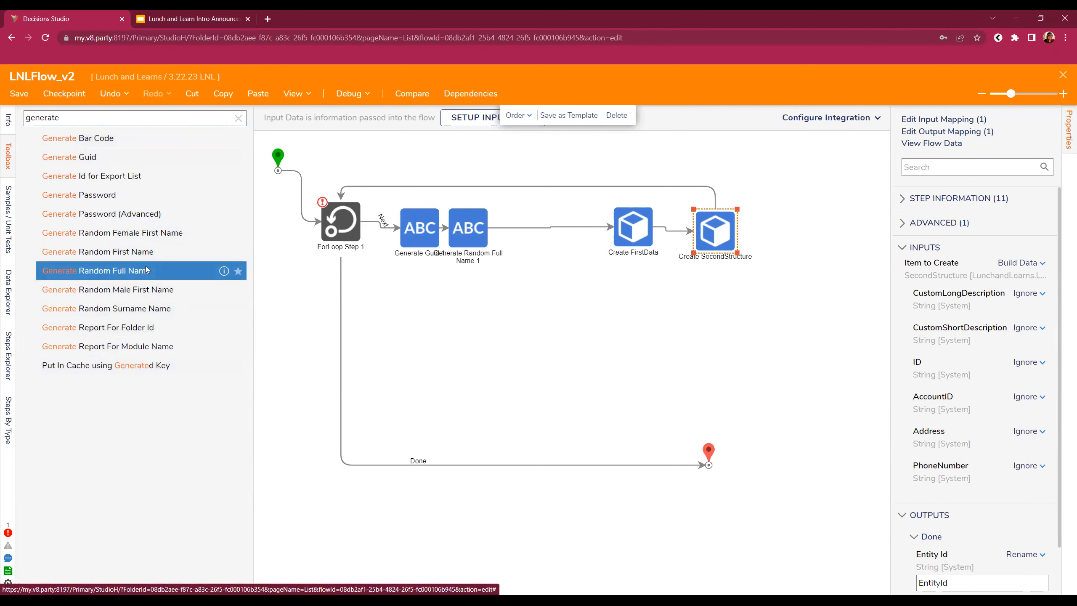
- Search 'random', add a Convert Int to Random Number step, then delete it
left_click(107, 114)
double_click(107, 114)
type("random number")
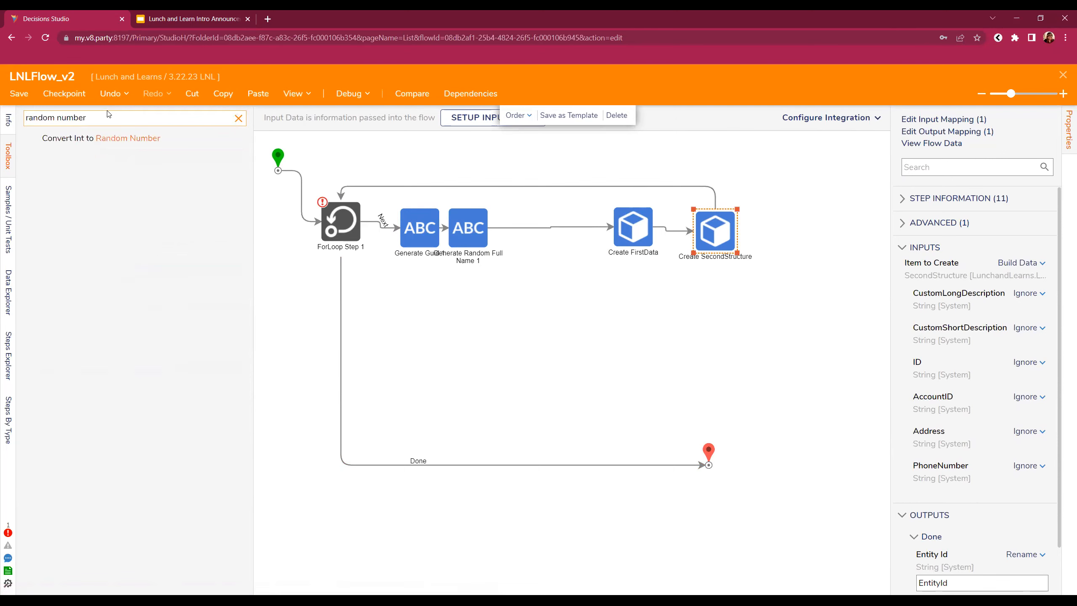
left_click_drag(109, 143, 555, 276)
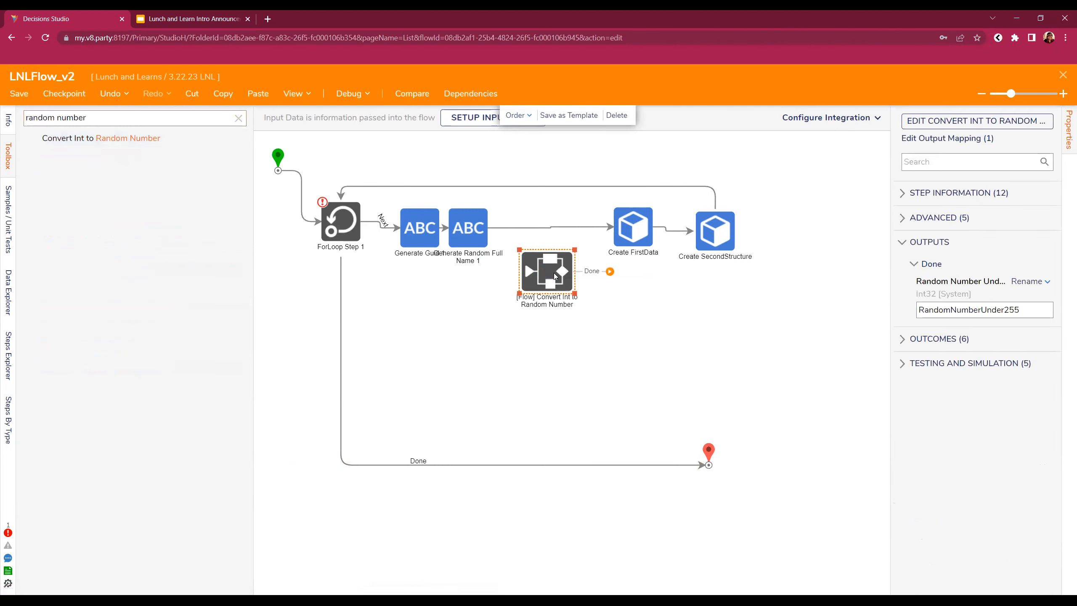
right_click(554, 274)
left_click(580, 284)
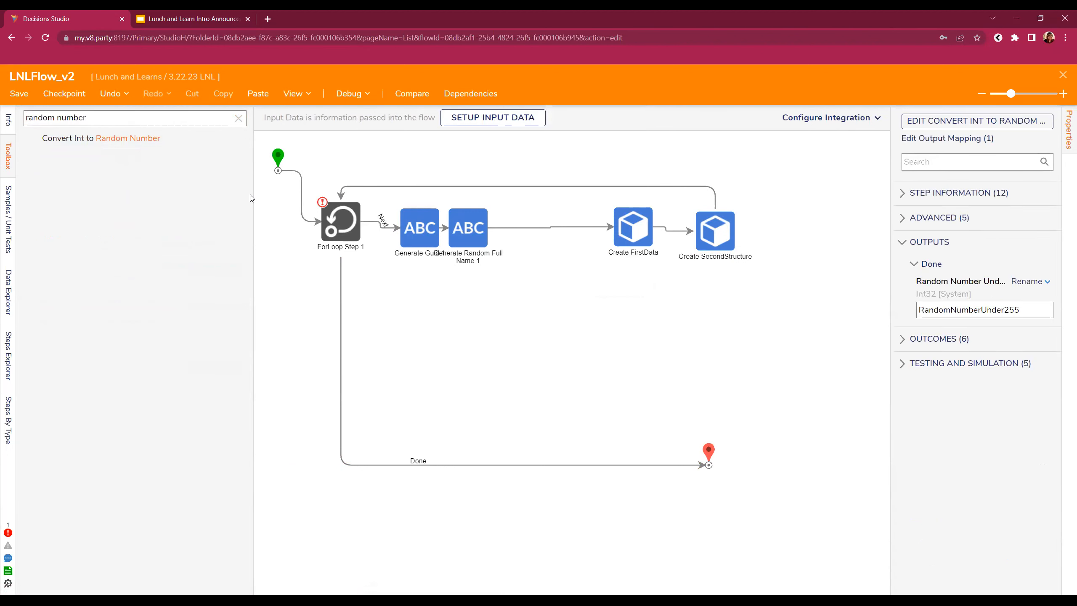
- Insert Generate Random Surname Name before Create FirstData
left_click_drag(114, 122, 1, 81)
type("n")
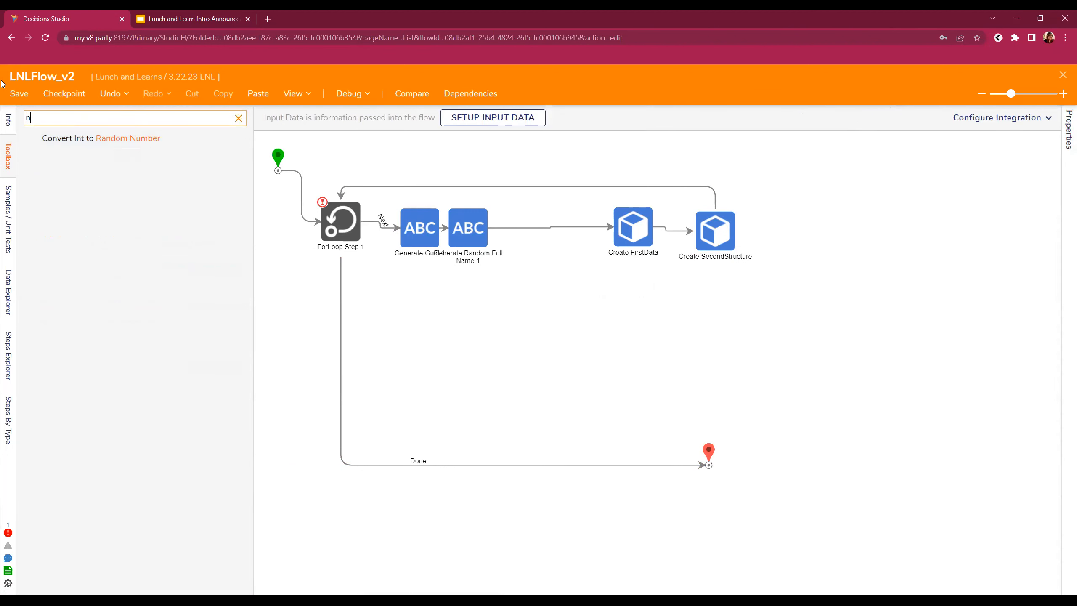
key("BackSpace")
type("number")
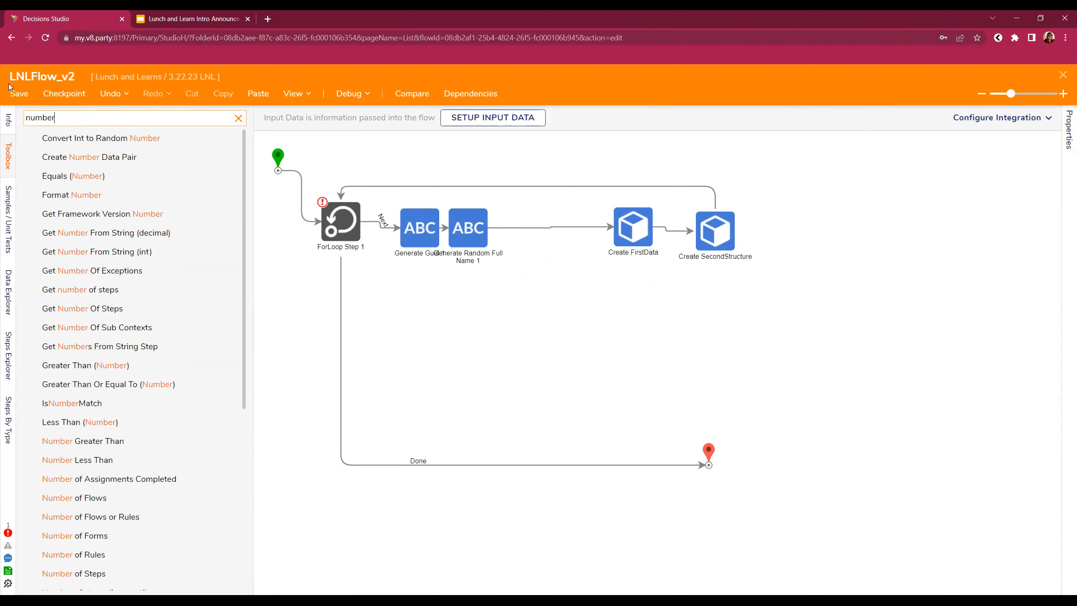
left_click(238, 119)
type("ge")
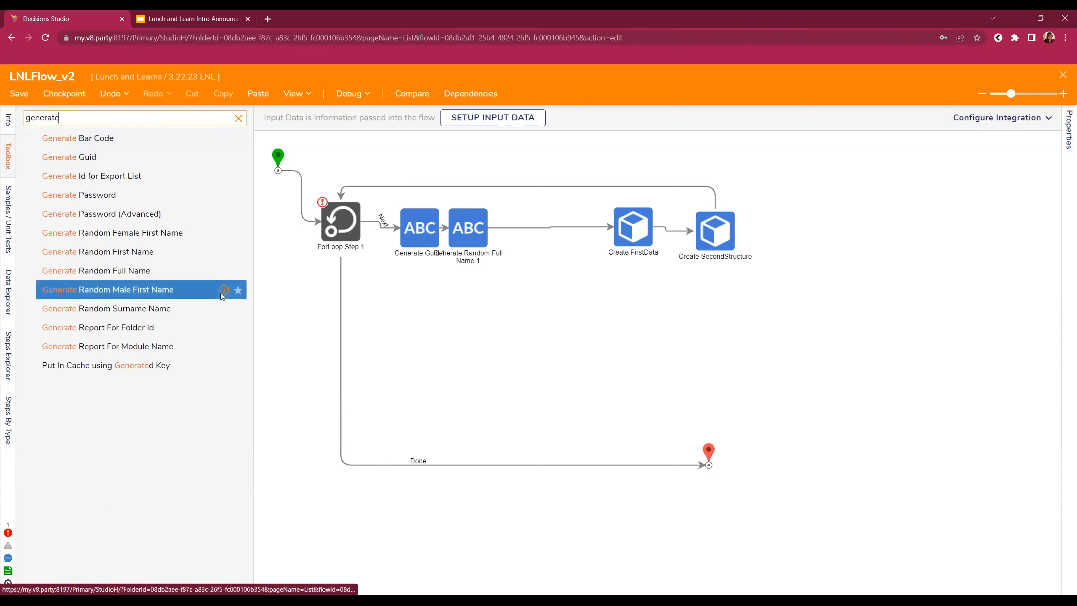
left_click_drag(197, 306, 523, 238)
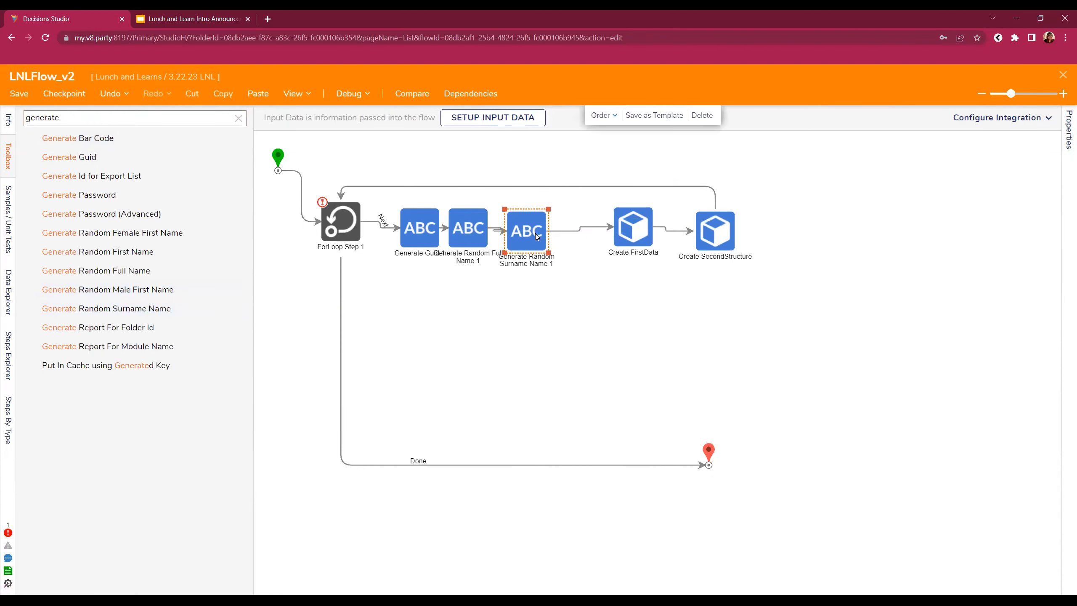
left_click(714, 236)
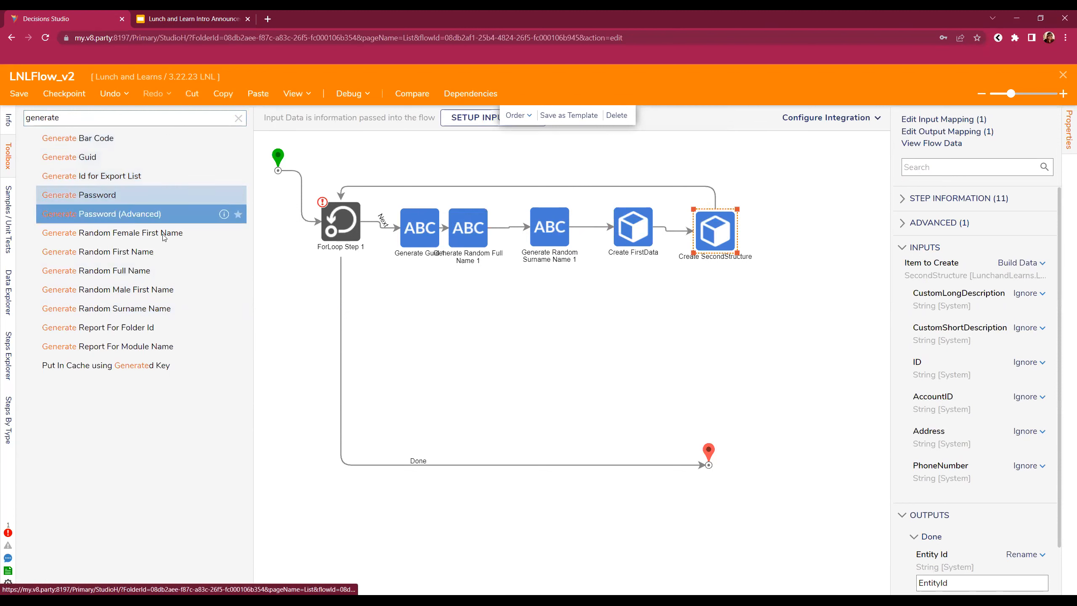
- After a 'nu' search, expand Data > Numbers in the toolbox to reach Get Random Int
left_click_drag(76, 117, 1, 93)
type("number")
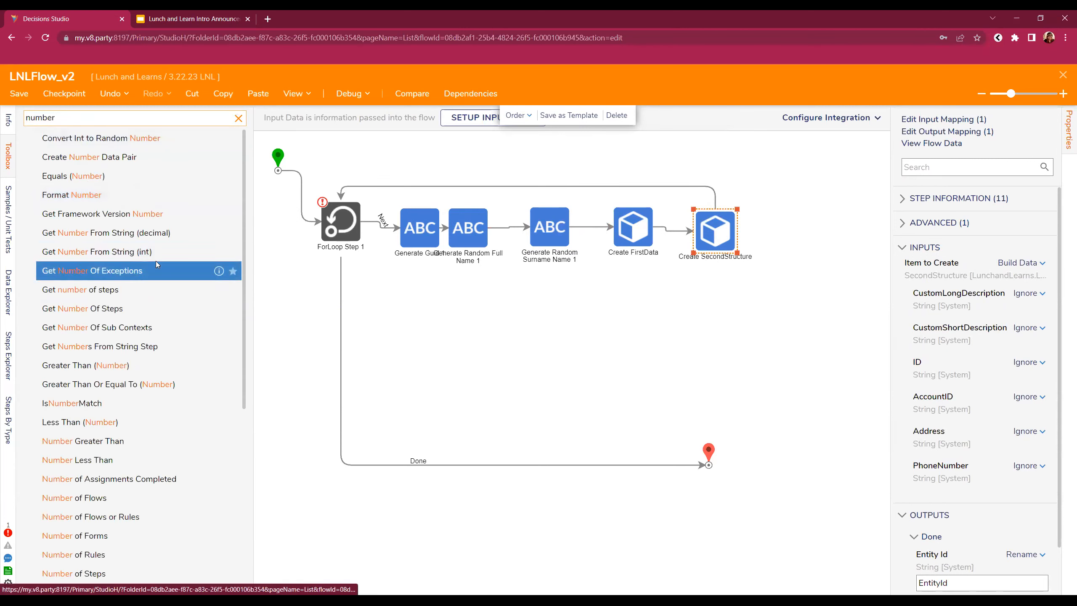
scroll(157, 265, "down", 3)
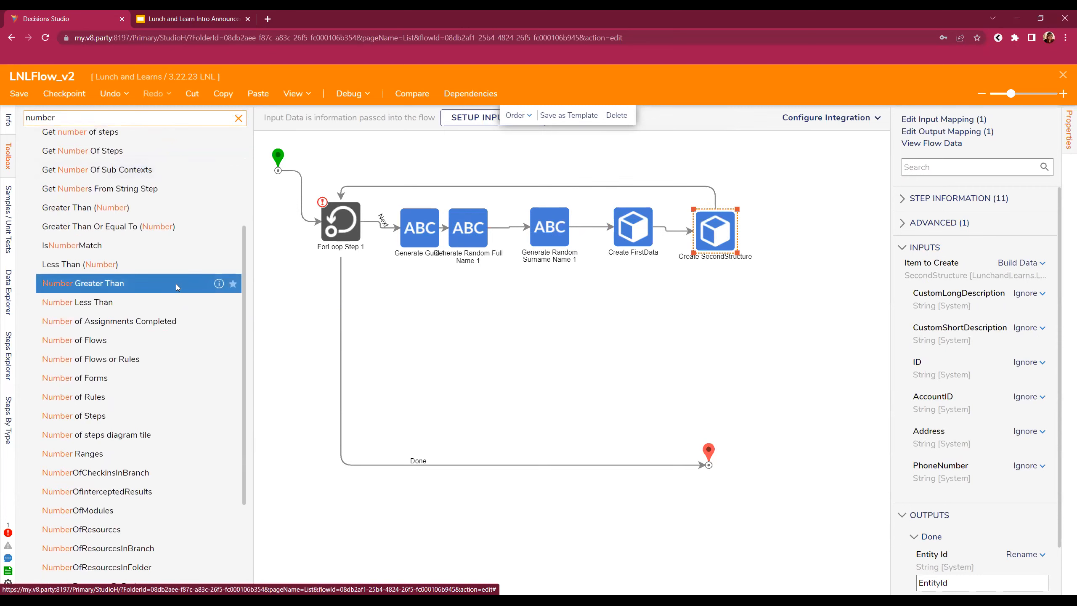
scroll(175, 287, "down", 3)
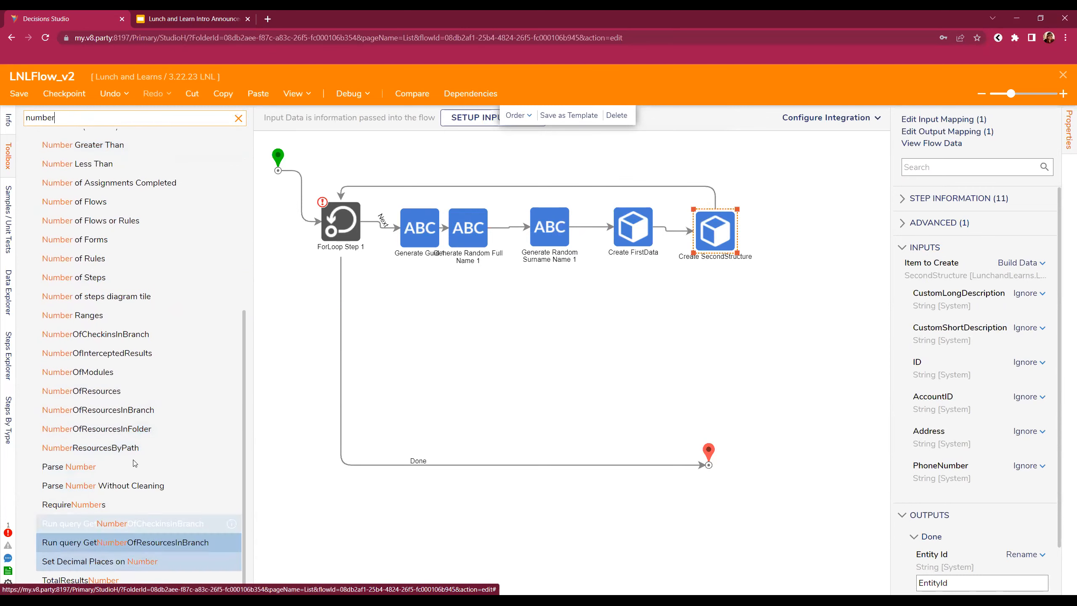
left_click(130, 312)
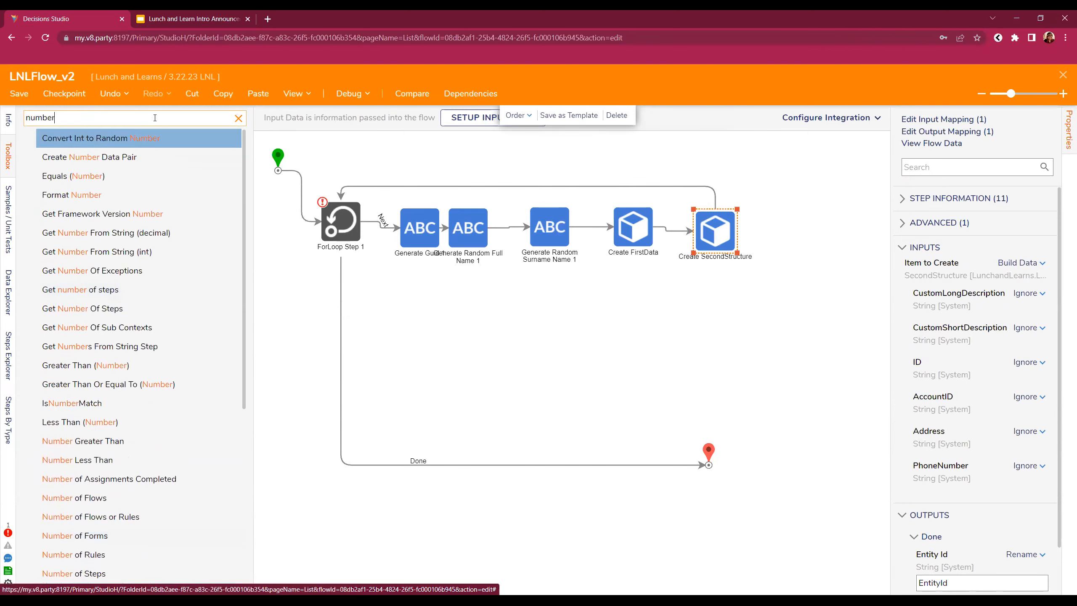
left_click(238, 118)
left_click(150, 121)
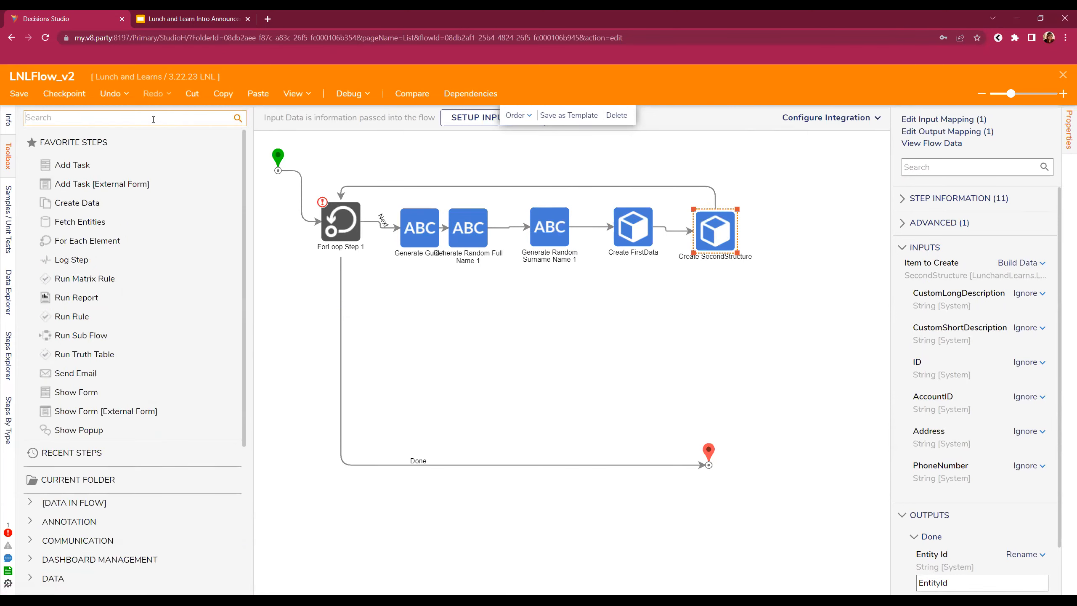
scroll(64, 382, "down", 5)
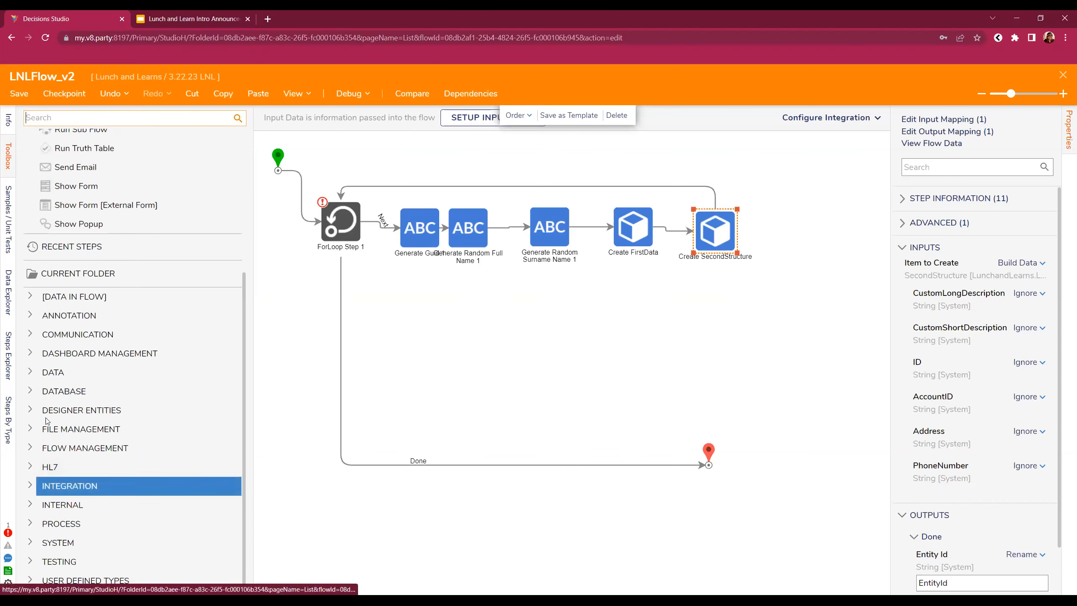
left_click(38, 373)
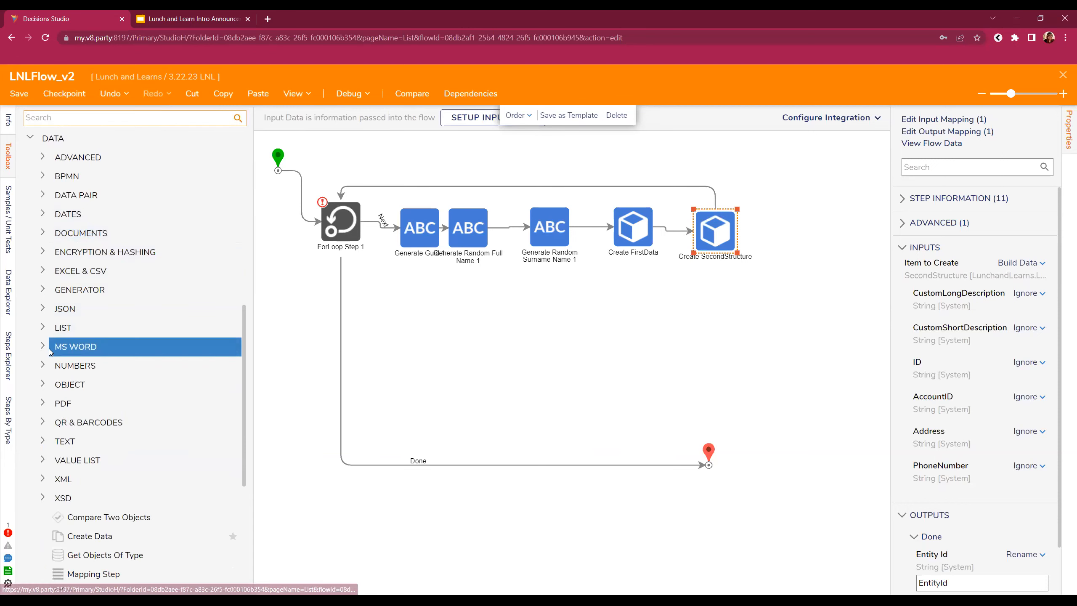
left_click(44, 366)
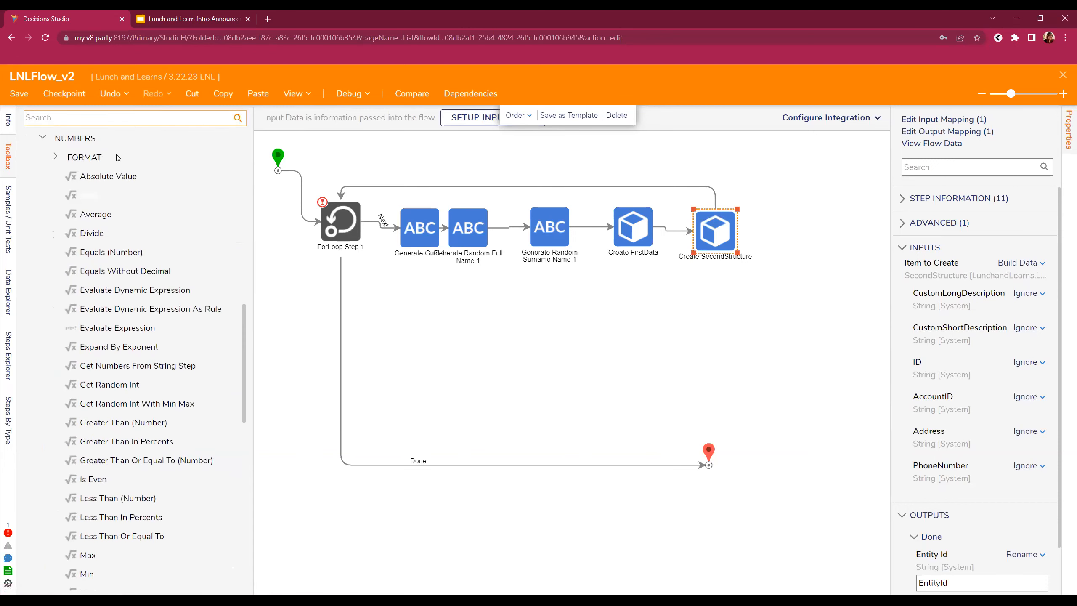
scroll(111, 248, "down", 4)
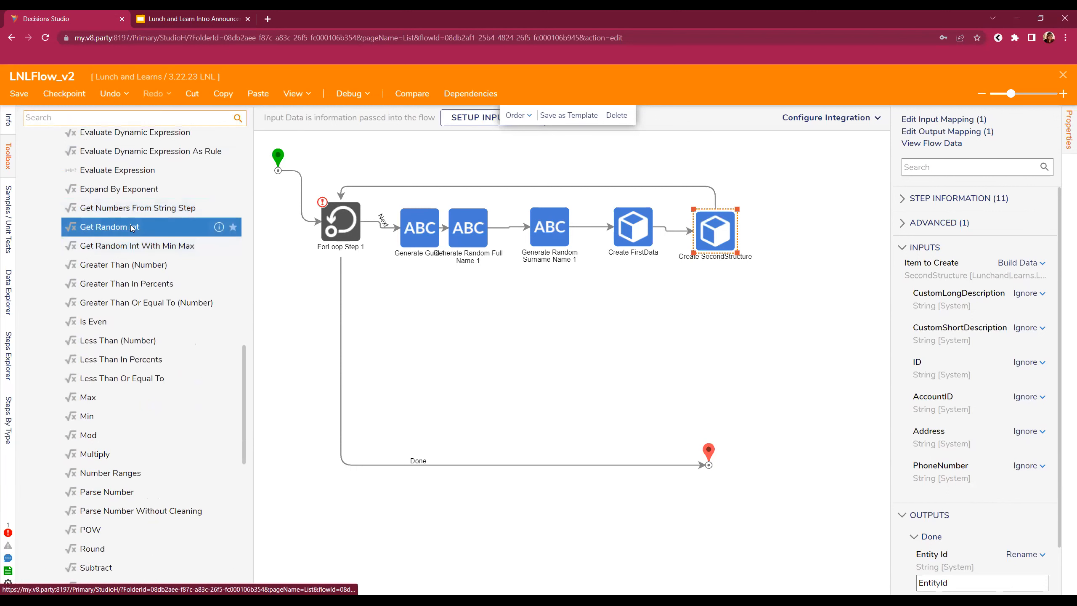
- Add Get Random Int, move both Create steps right, and line it up before Create FirstData
left_click_drag(132, 228, 720, 309)
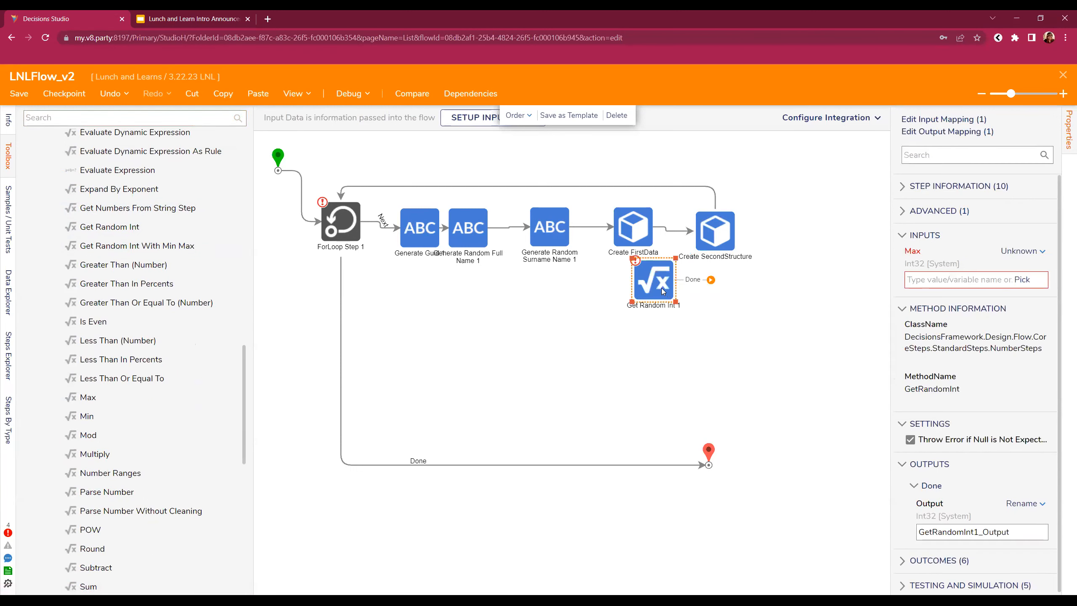
left_click_drag(835, 236, 772, 167)
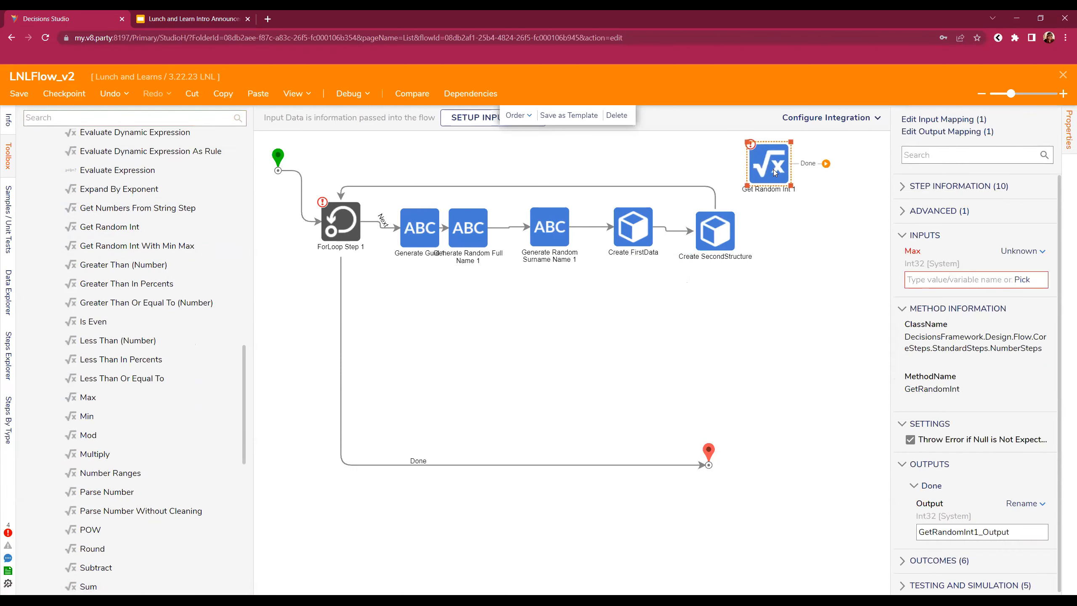
left_click(368, 189)
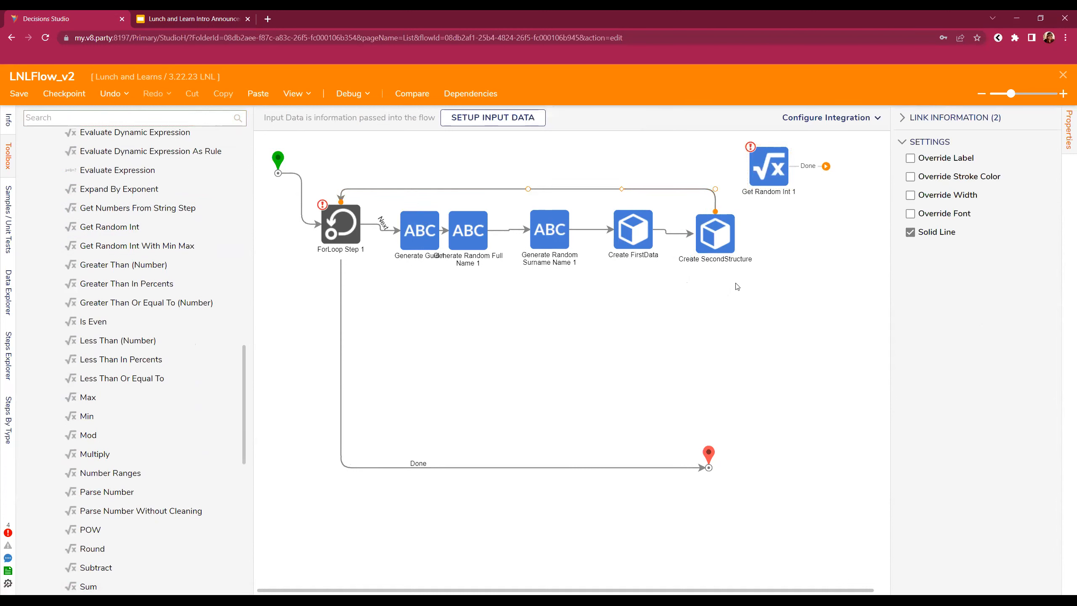
left_click(637, 219, "ctrl")
left_click_drag(638, 219, 751, 254)
left_click(705, 235)
left_click(733, 234)
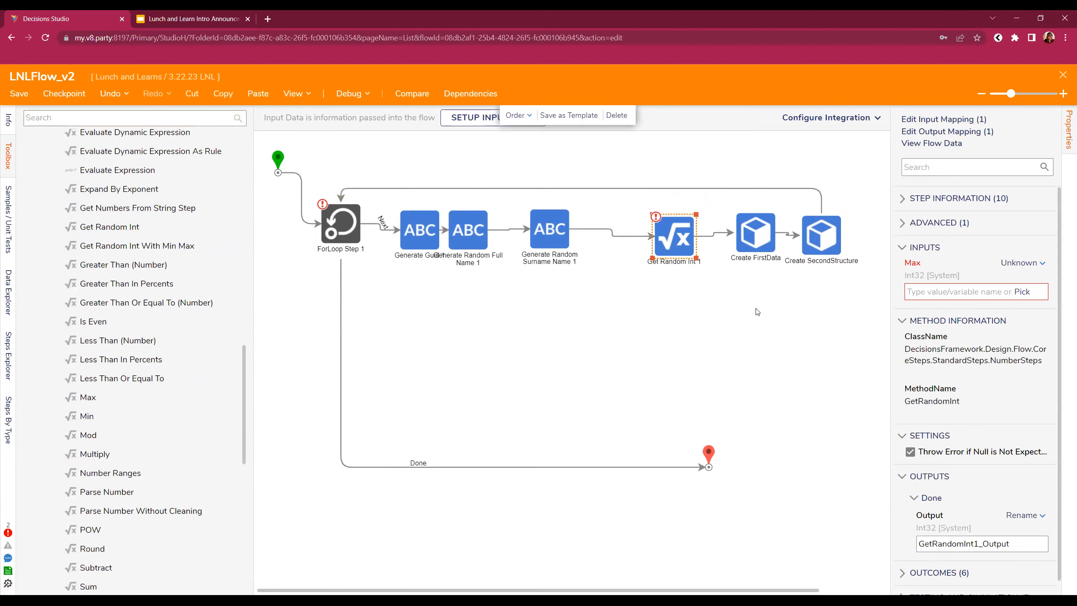
left_click_drag(672, 252, 664, 247)
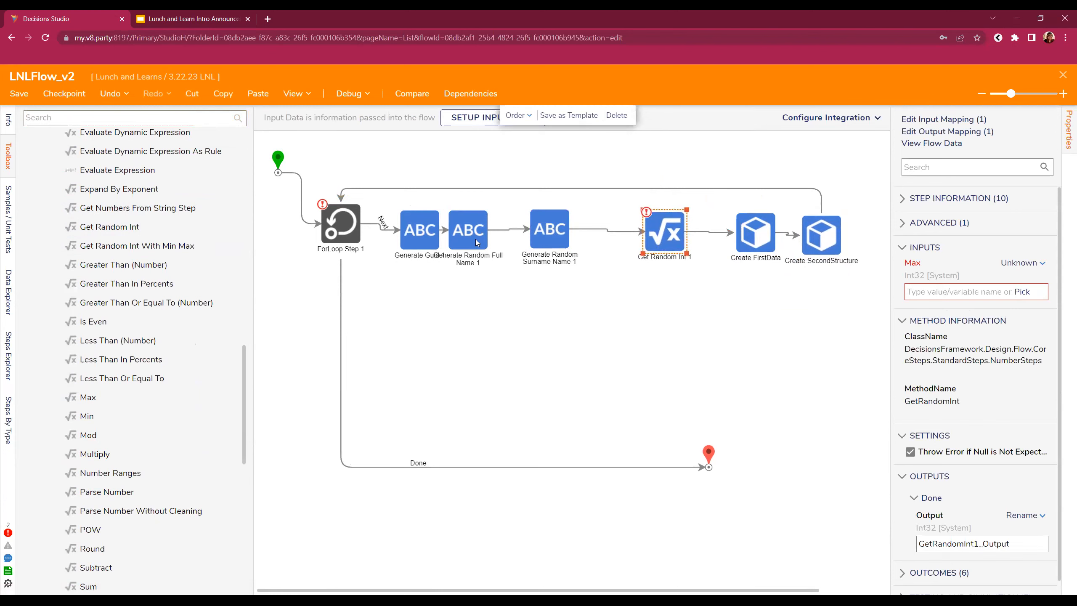
left_click(774, 249)
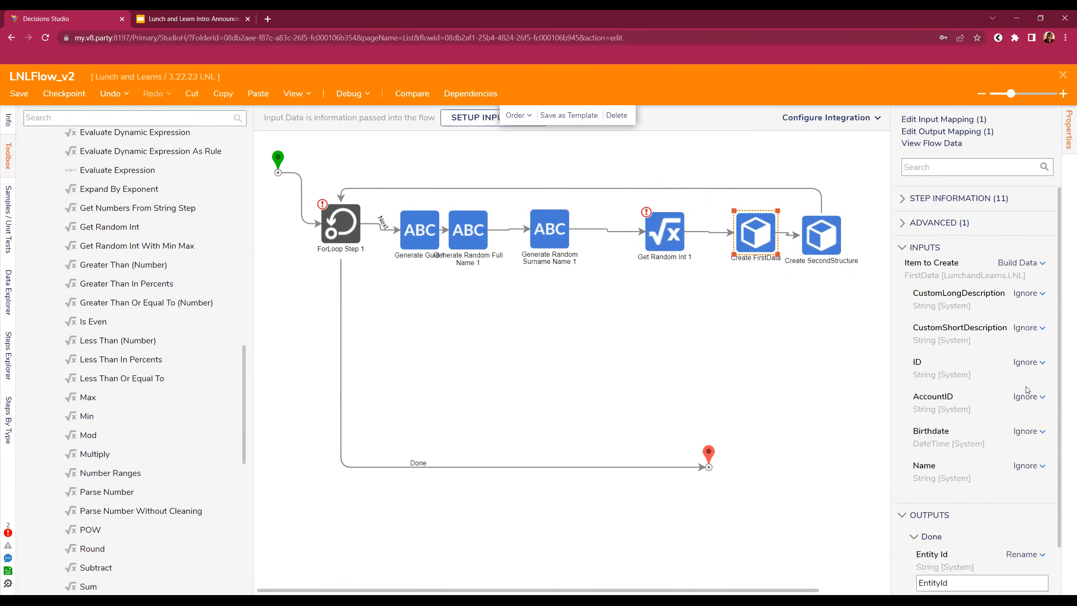
- Map Create FirstData's AccountID to Guid, reverting a mistaken ID mapping to ignored
left_click(1026, 361)
left_click(949, 340)
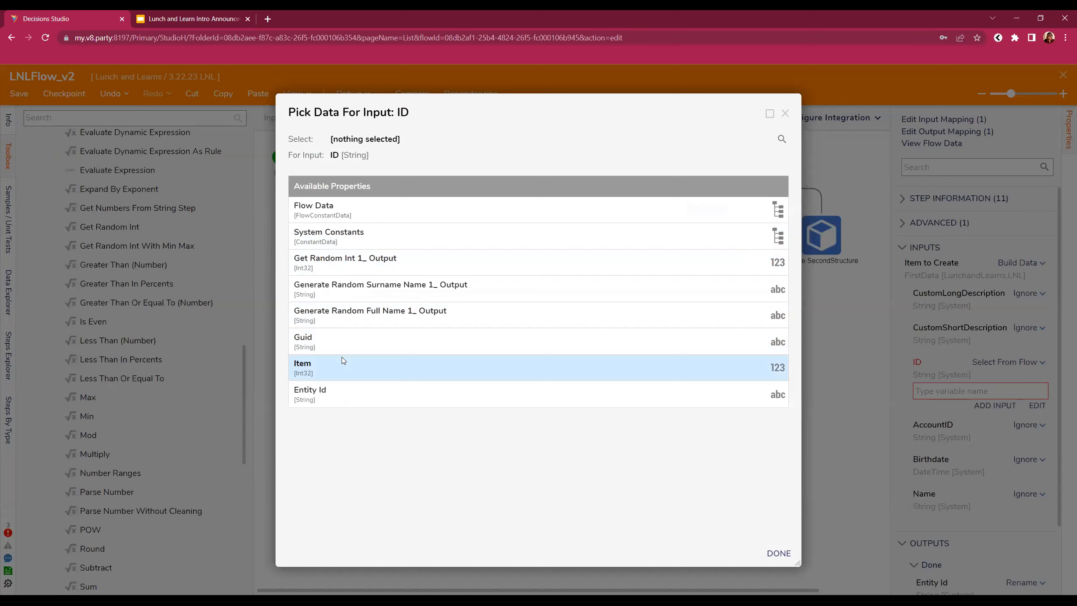
left_click(342, 341)
left_click(778, 553)
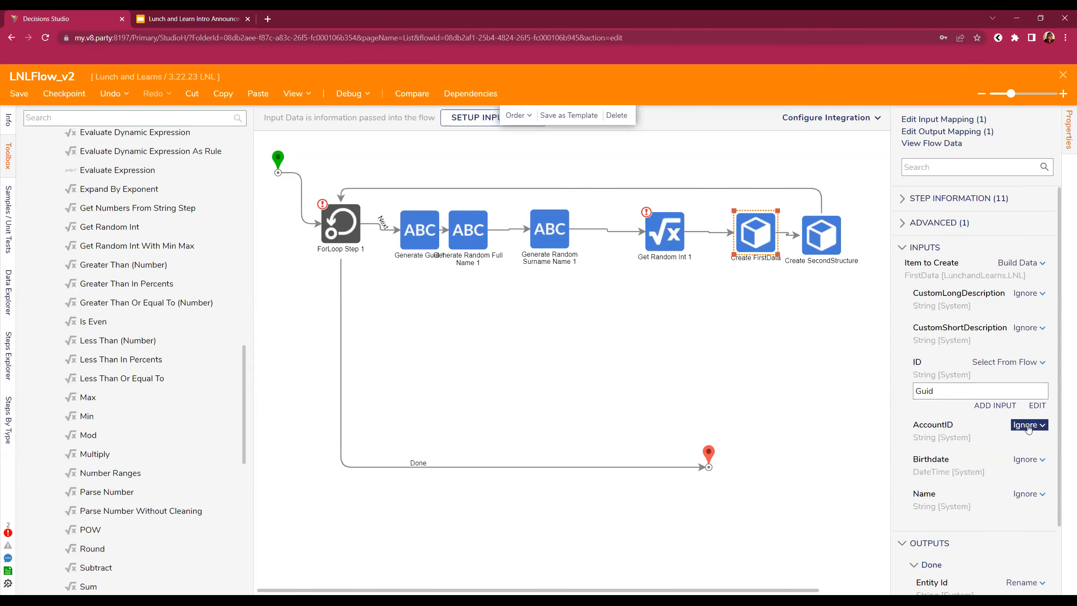
left_click(1028, 426)
left_click(1038, 362)
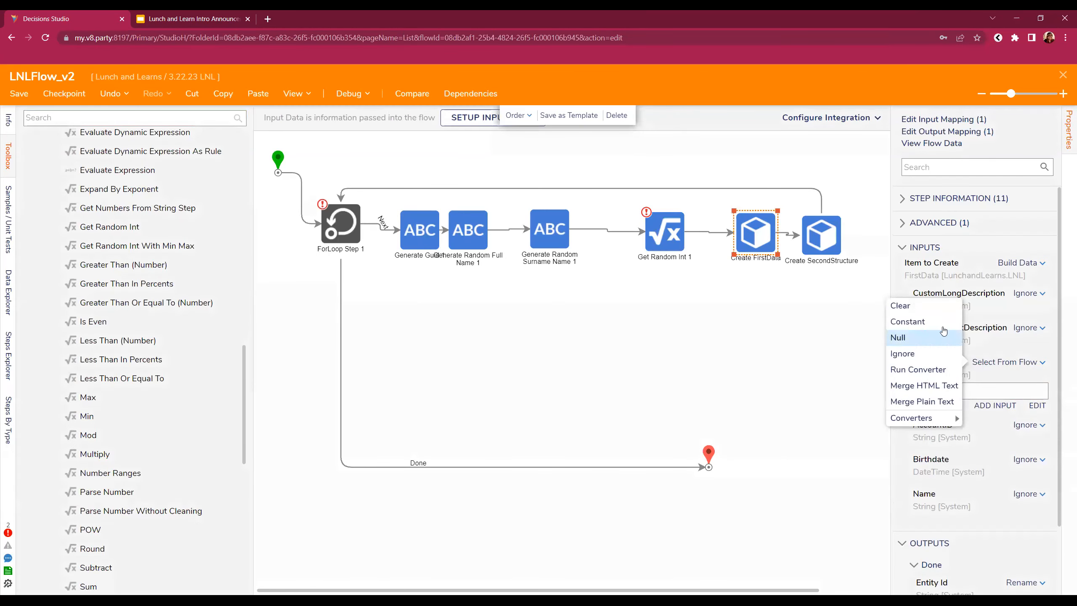
left_click(924, 357)
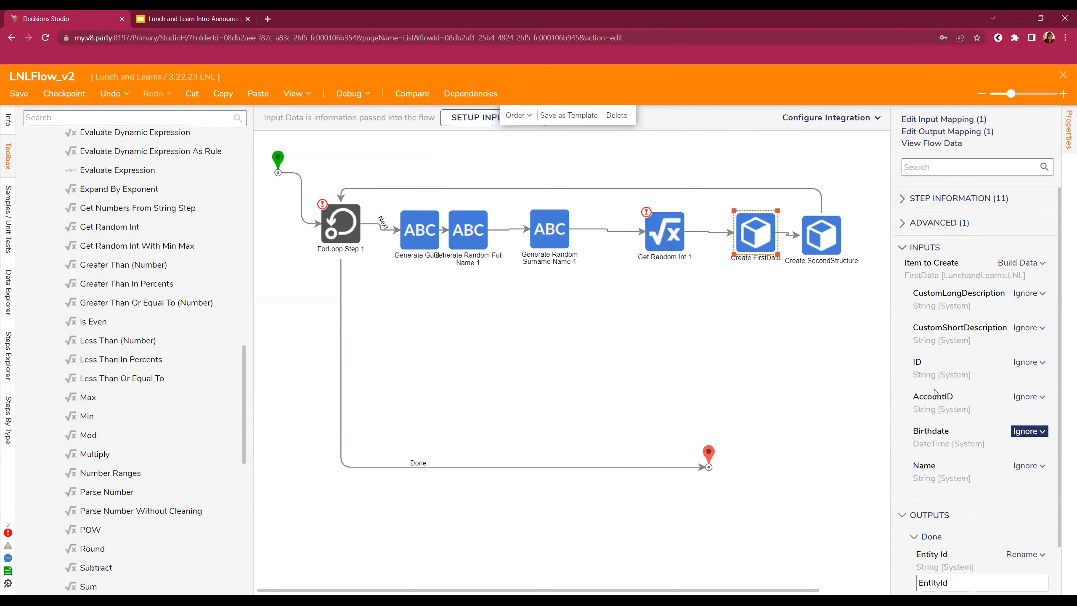
left_click(1026, 397)
left_click(983, 374)
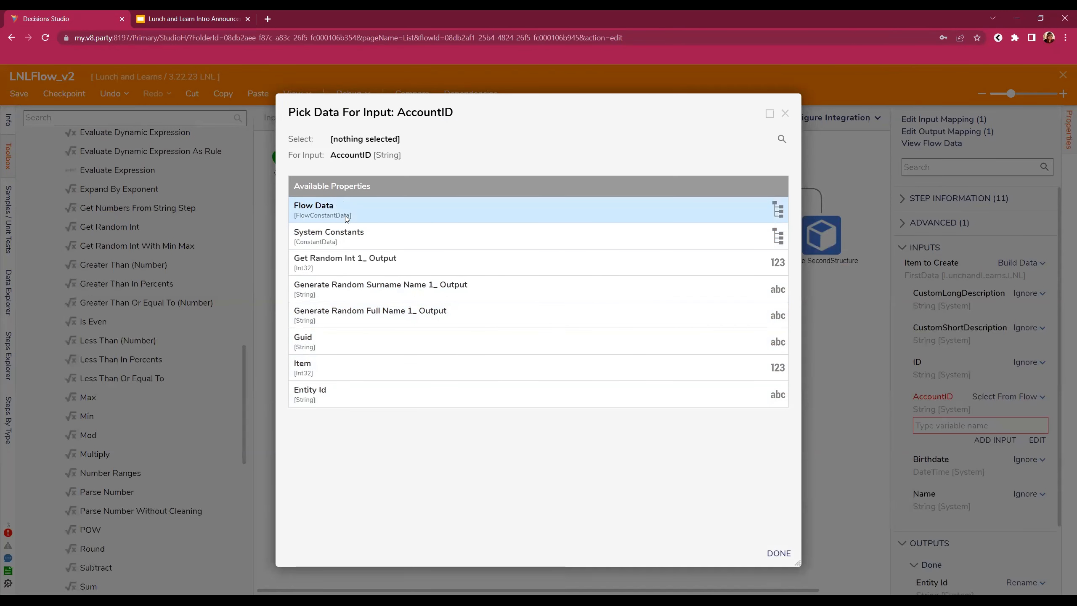
left_click(303, 342)
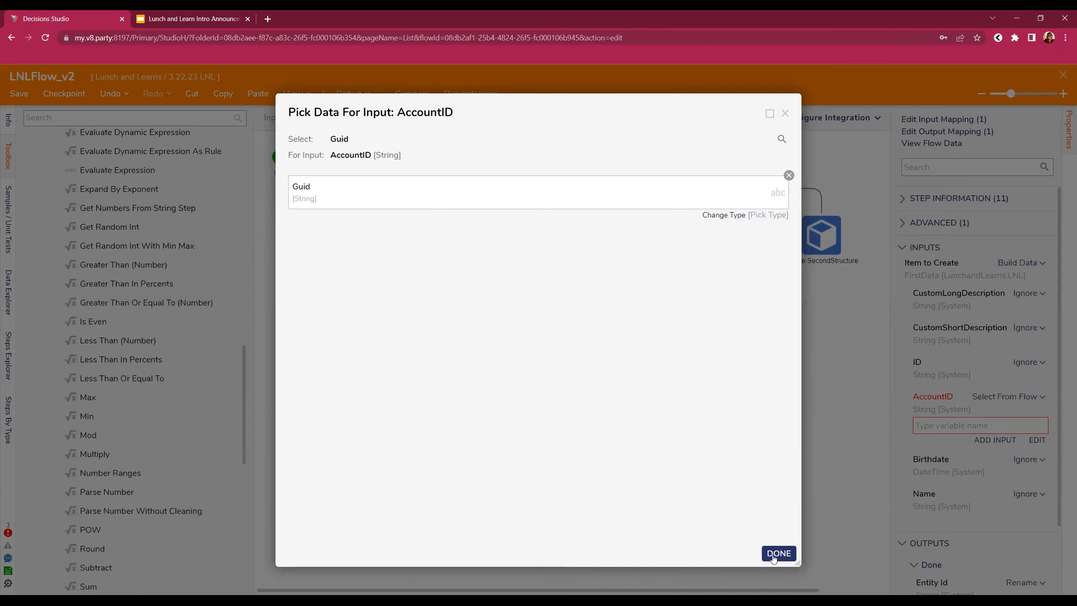
left_click(778, 553)
- Set Birthdate to Current Date Time and Name to GenerateRandomFullName1_Output
left_click(1028, 459)
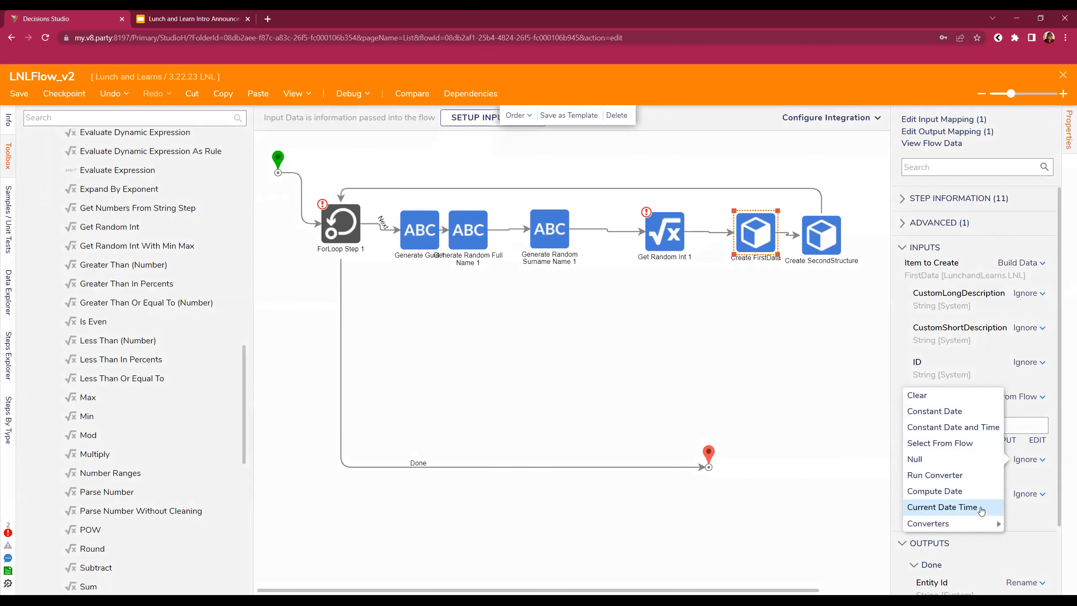
left_click(980, 508)
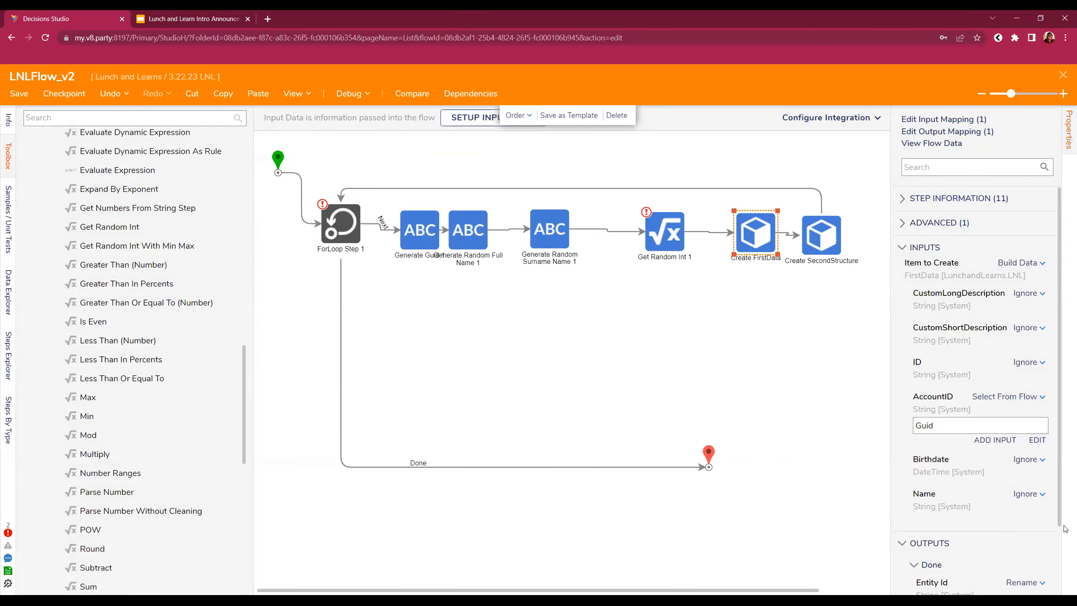
left_click(1042, 497)
left_click(964, 469)
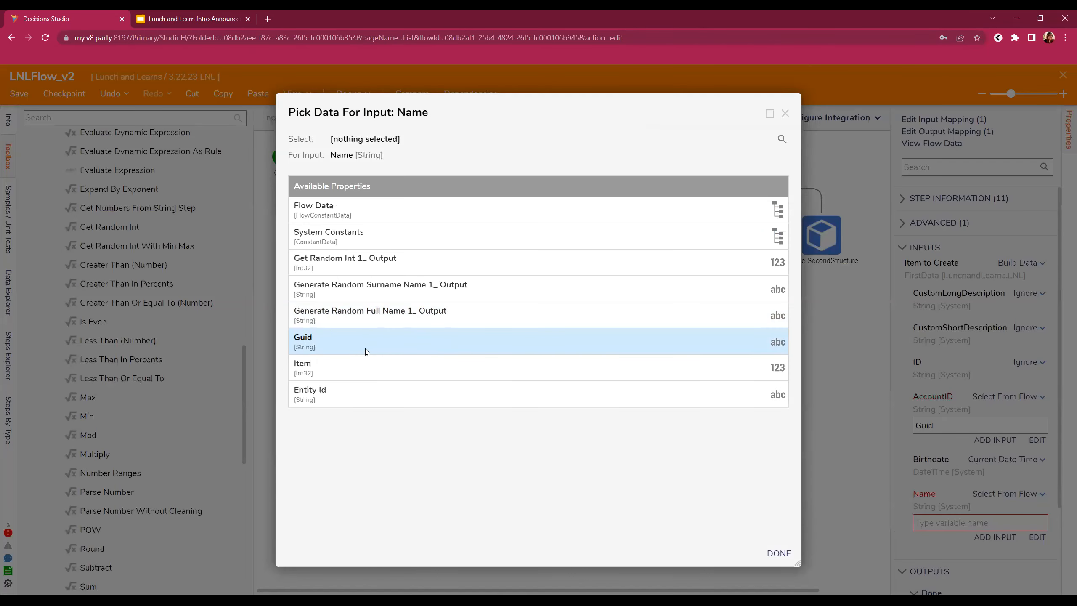
left_click(375, 318)
left_click(779, 554)
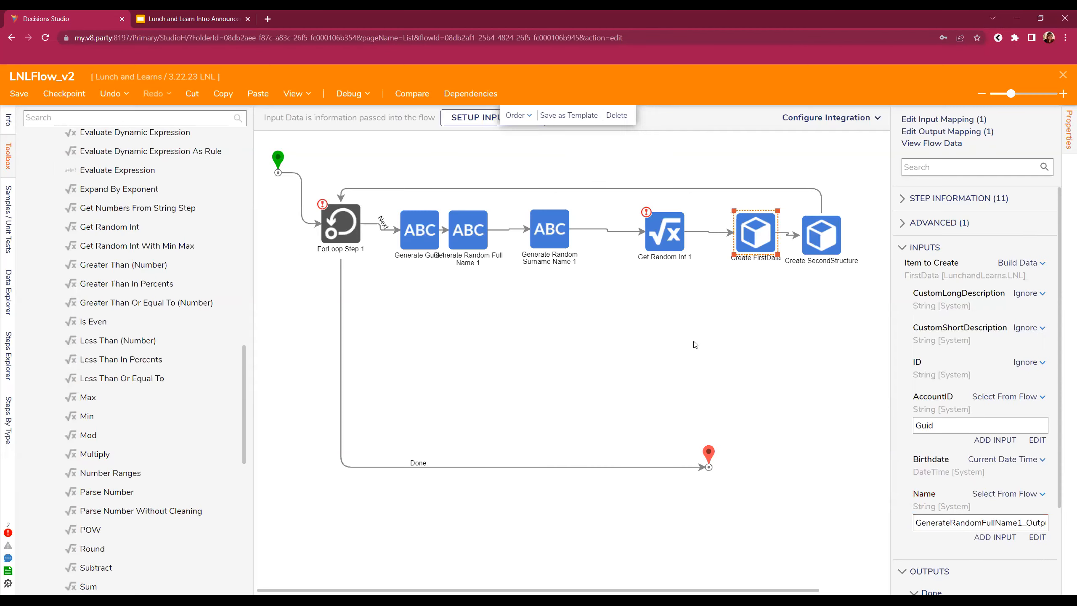
left_click(820, 248)
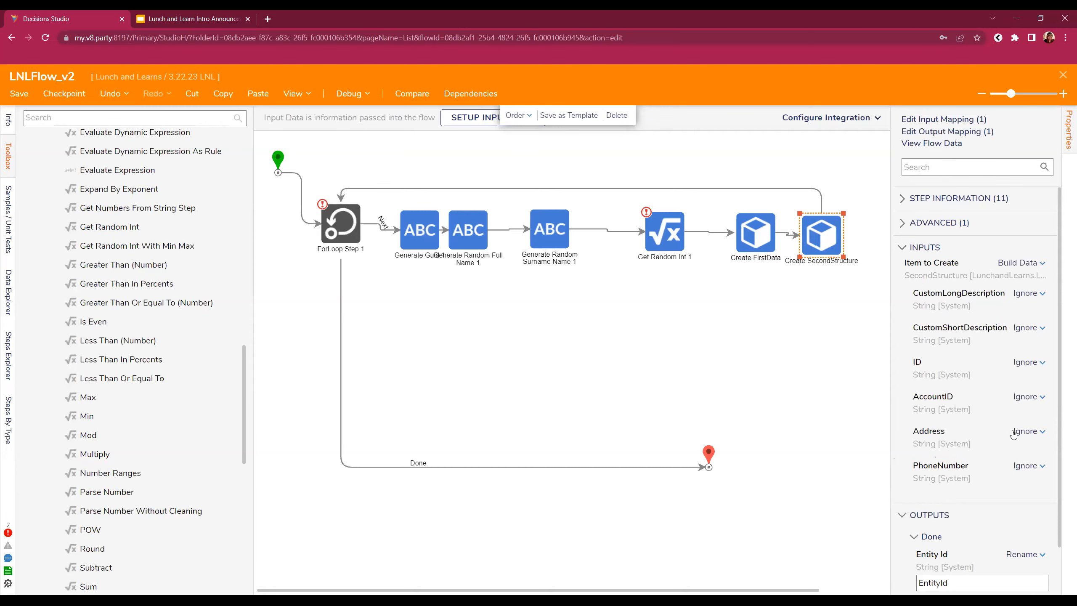
- Map Create SecondStructure's AccountID to Guid
left_click(1025, 396)
left_click(978, 381)
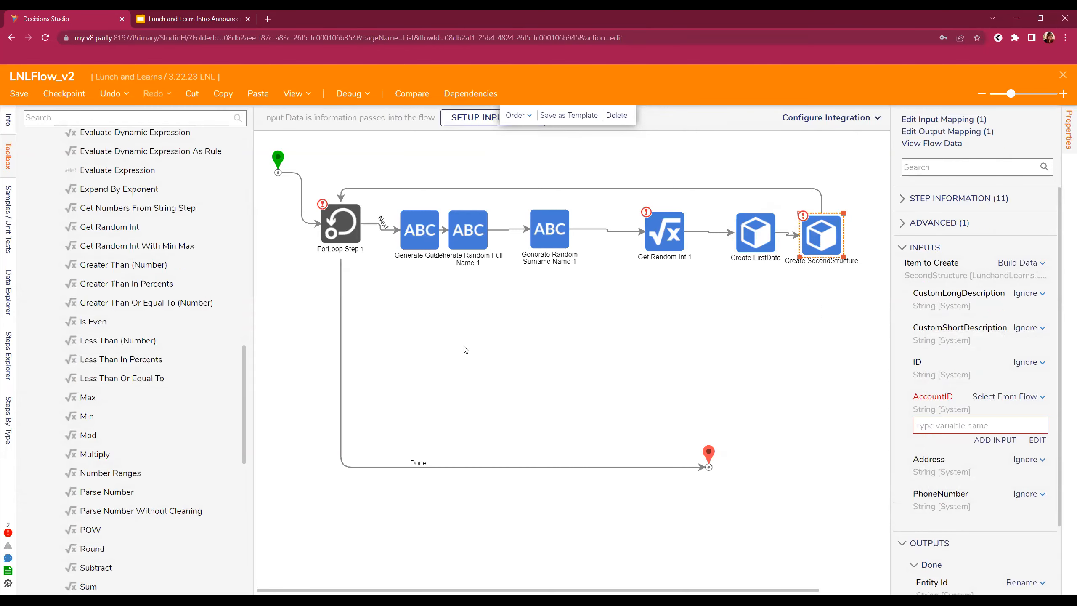
left_click(331, 366)
left_click(775, 555)
- Build Address as merged plain text of Item, the random int output and generated surname
left_click(1028, 459)
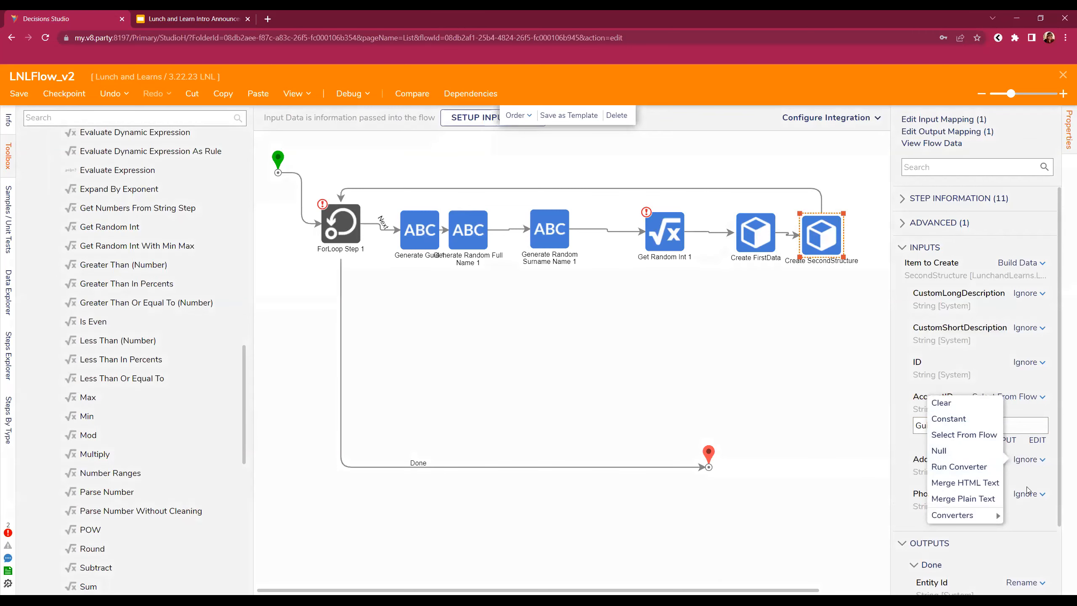
left_click(1026, 462)
left_click(1028, 459)
left_click(973, 498)
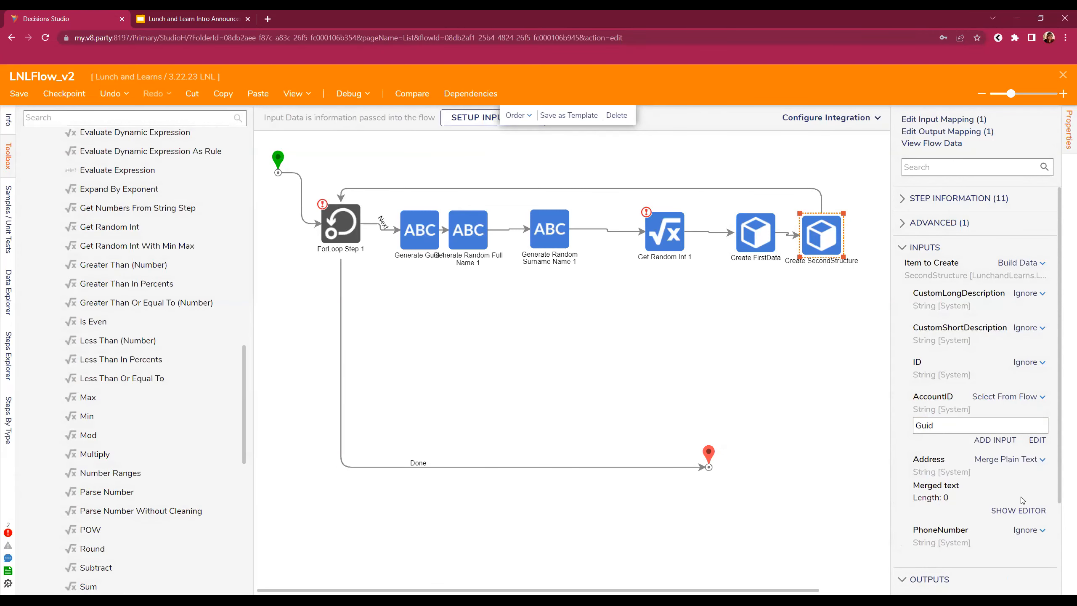
left_click(1018, 510)
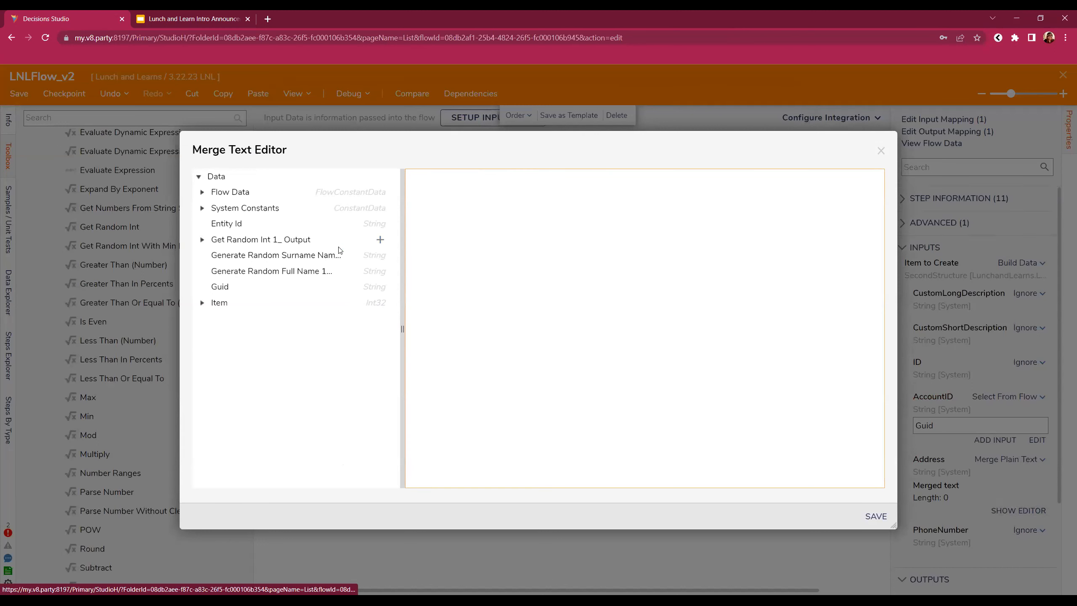
left_click(381, 240)
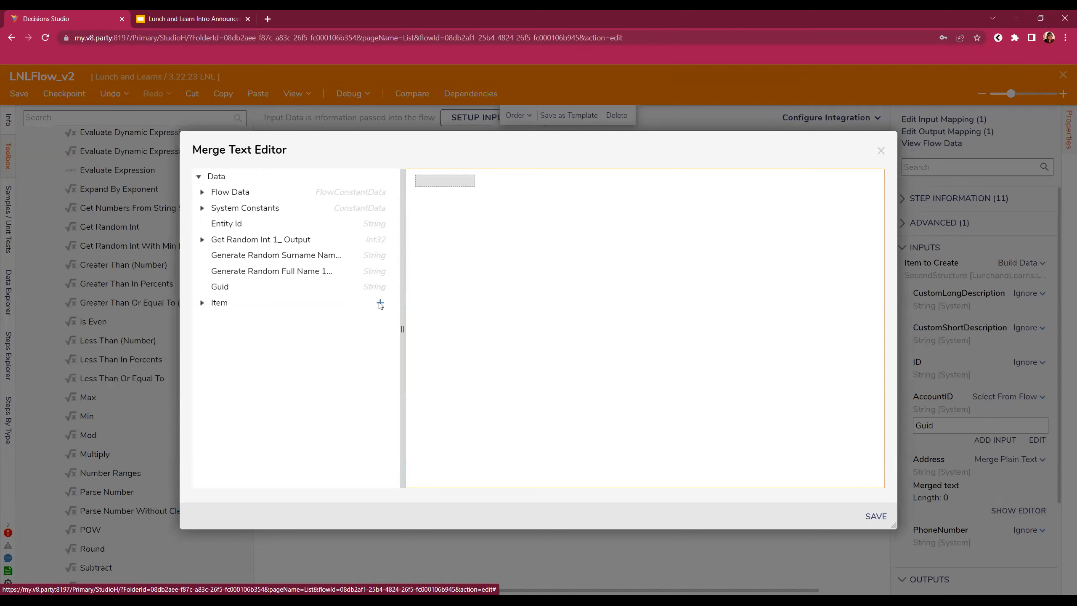
left_click(380, 303)
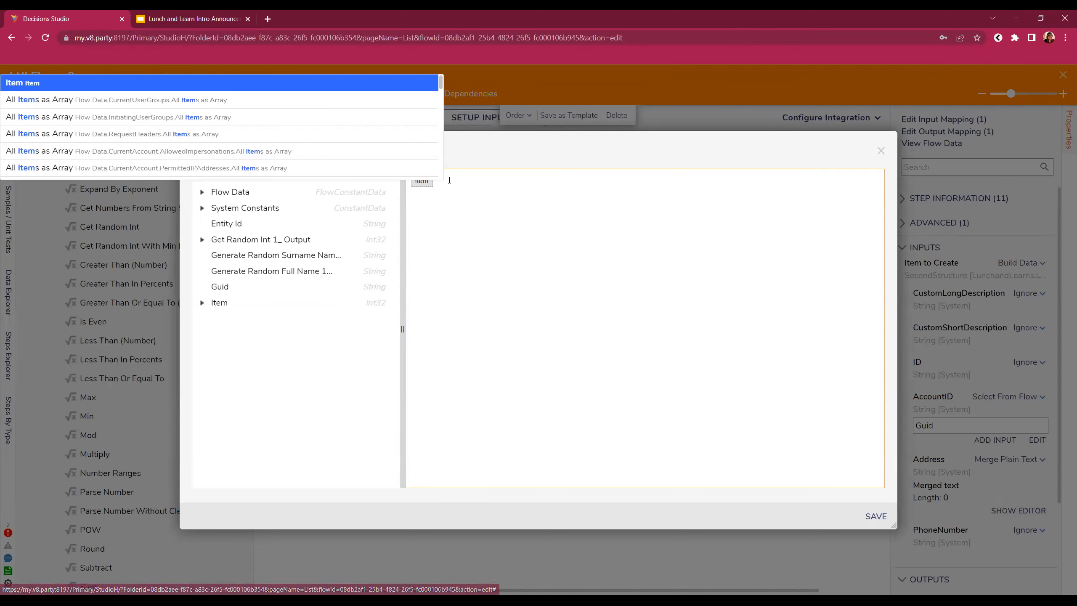
left_click(374, 284)
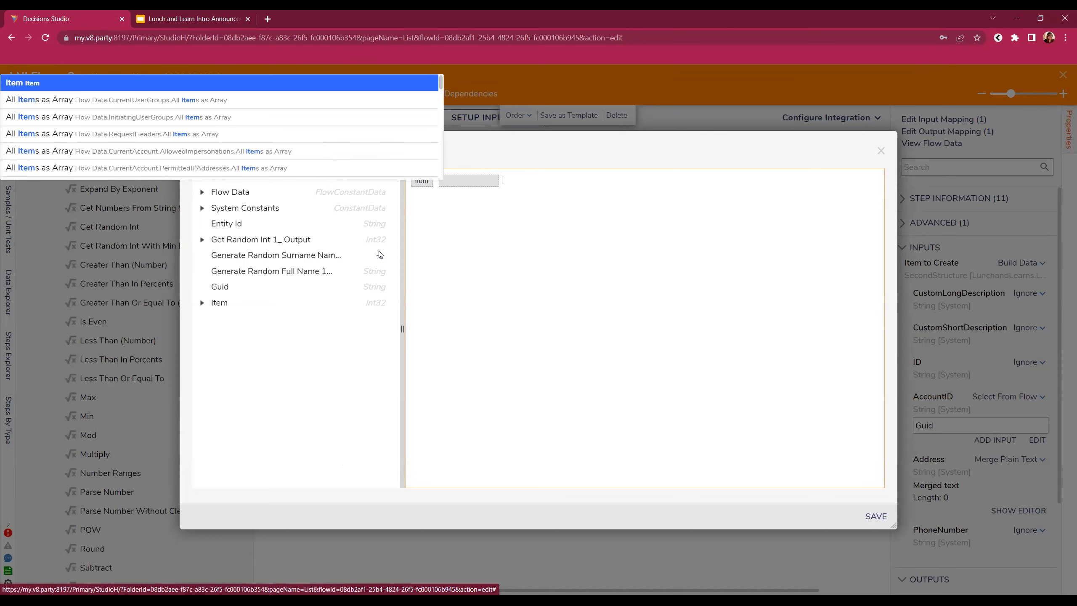
left_click(376, 228)
left_click(377, 242)
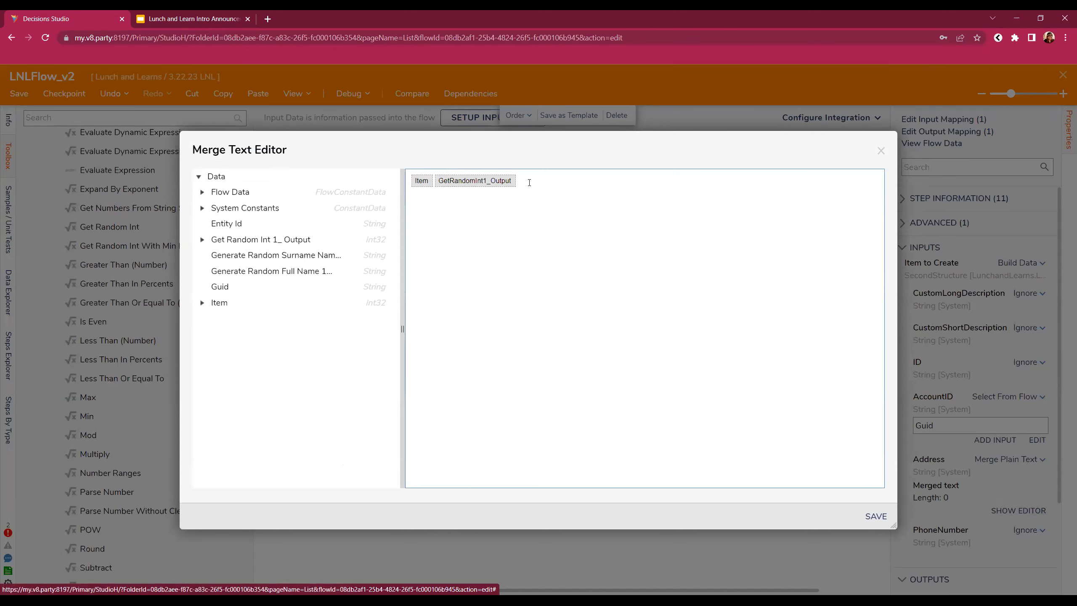
left_click(376, 258)
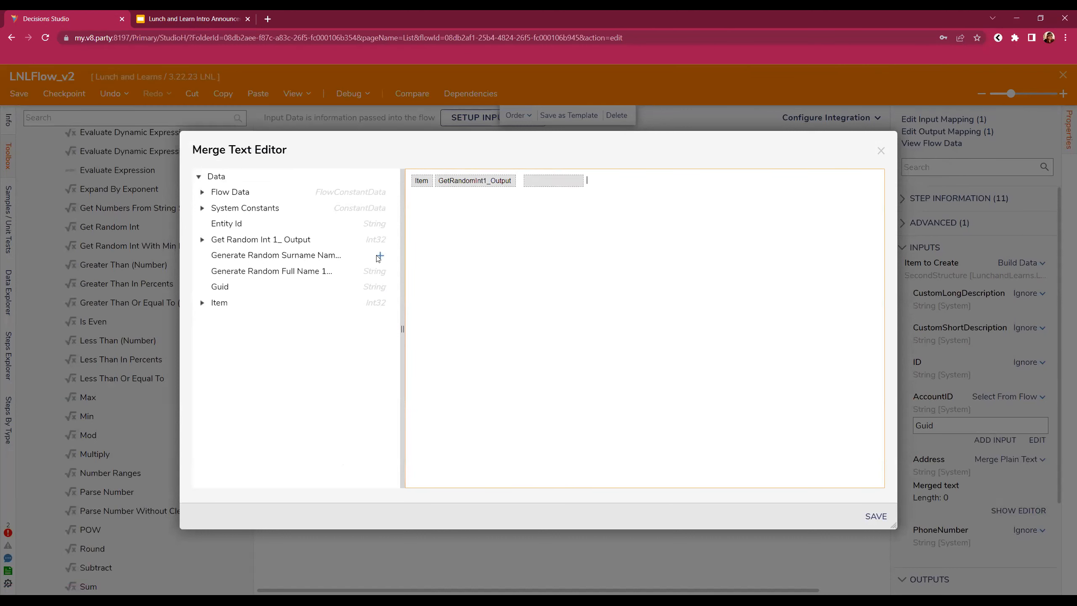
left_click(891, 521)
- Set PhoneNumber to merged plain text '111-' followed by the Get Random Int 1 output
left_click(1030, 531)
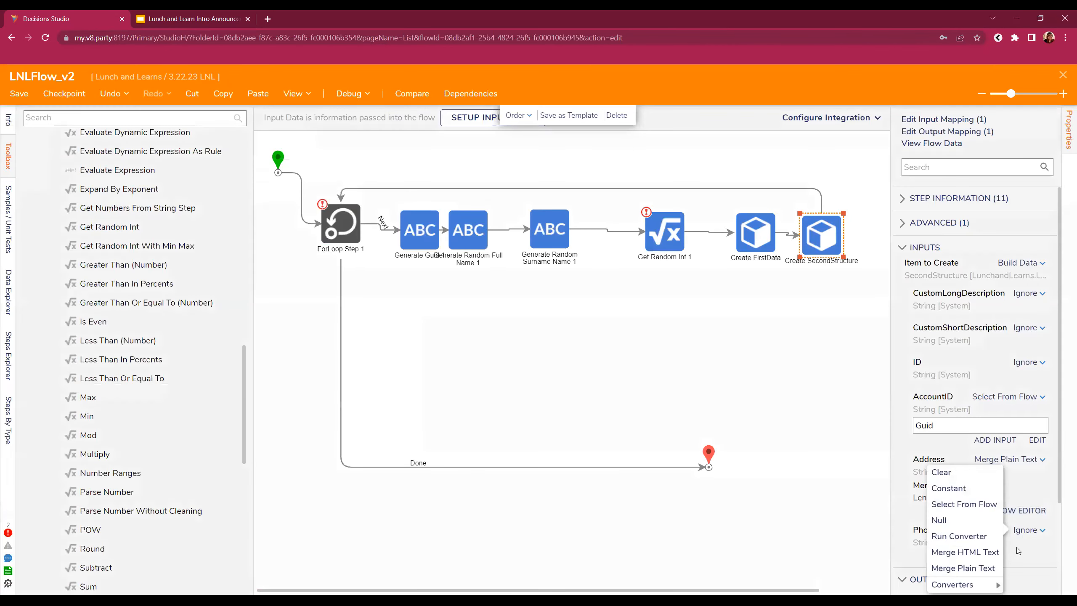
left_click(963, 504)
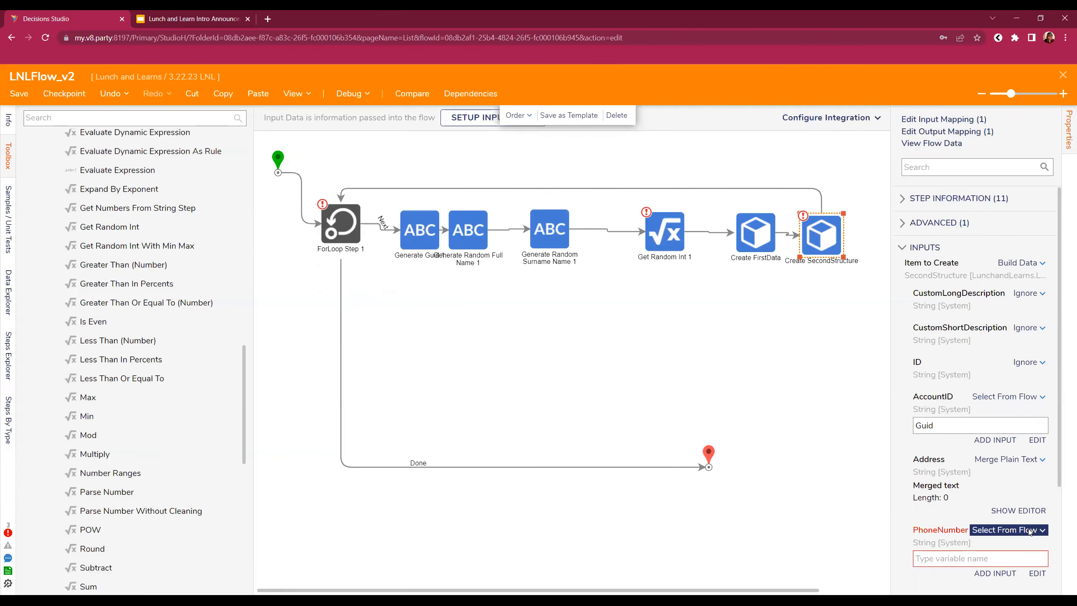
left_click(1030, 531)
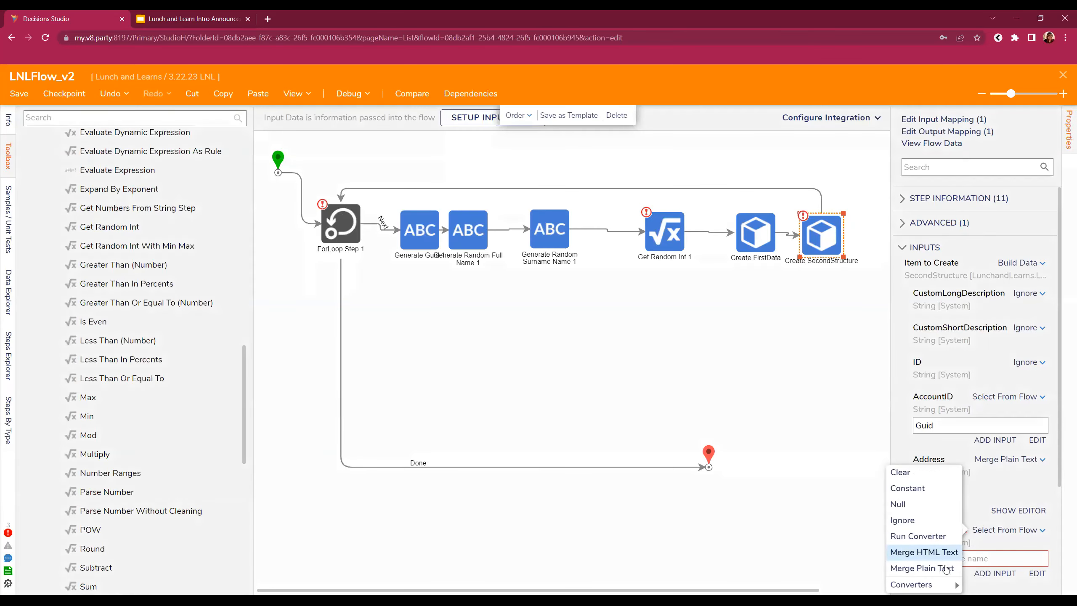
left_click(945, 568)
left_click(1031, 580)
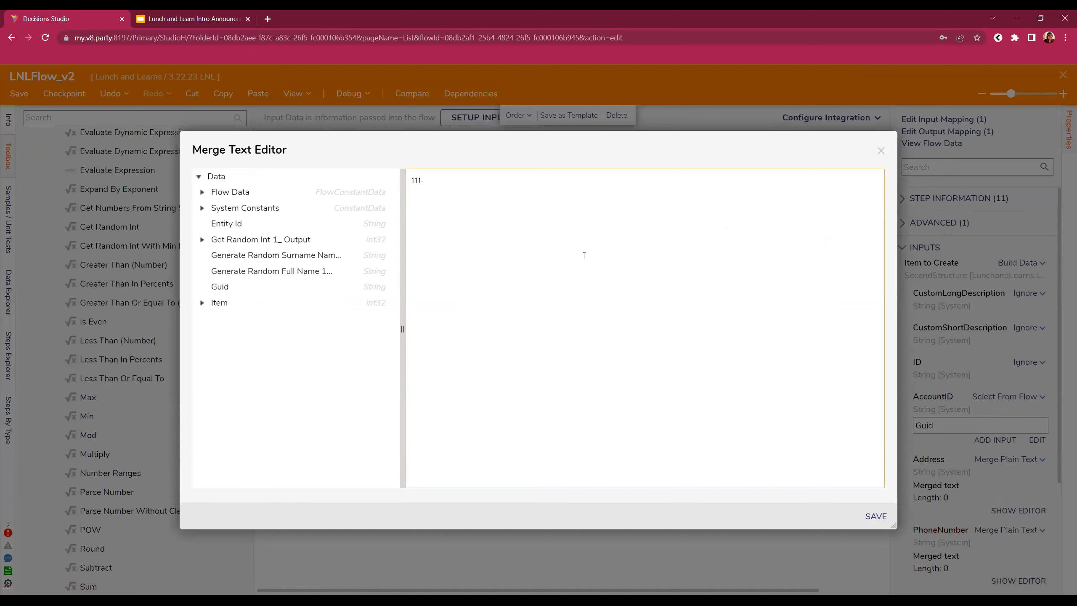
left_click(380, 240)
left_click(875, 517)
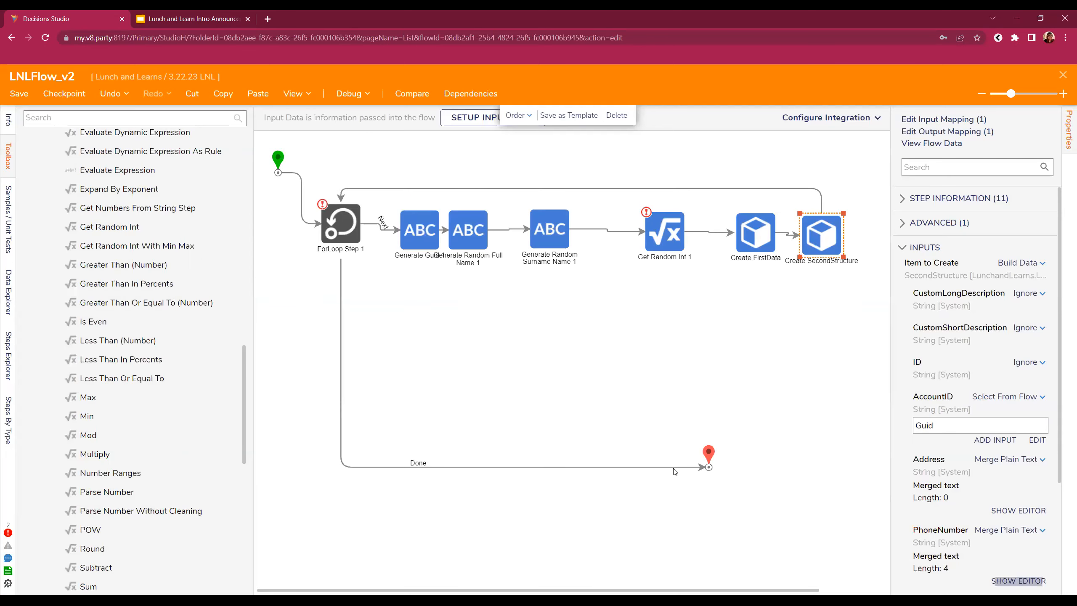
left_click(664, 233)
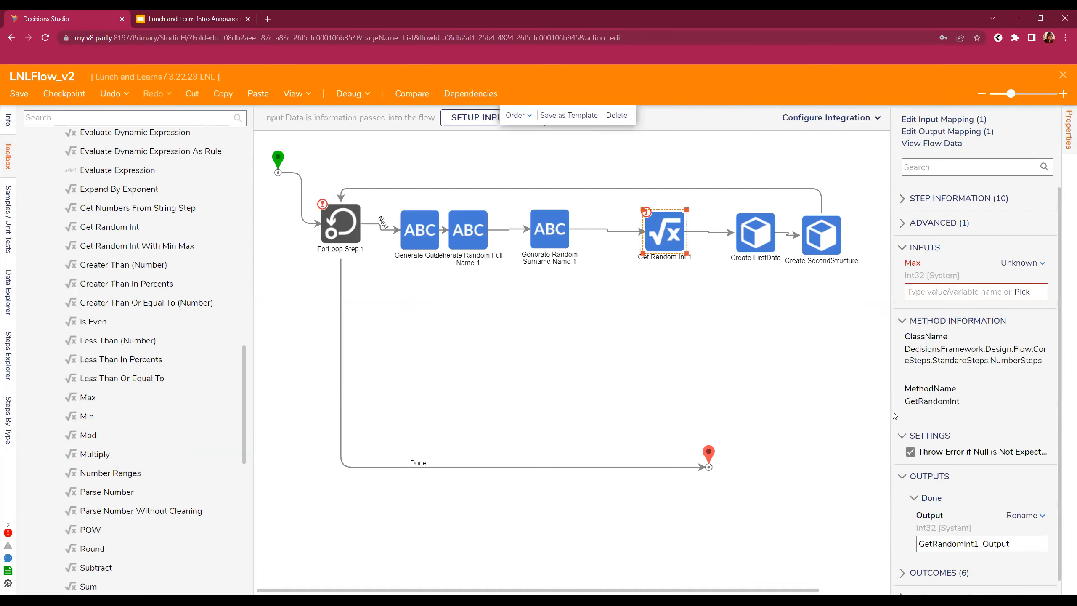
- Change Get Random Int 1's Max input from Unknown to Constant with value 5000
left_click(1022, 262)
left_click(949, 224)
left_click(938, 289)
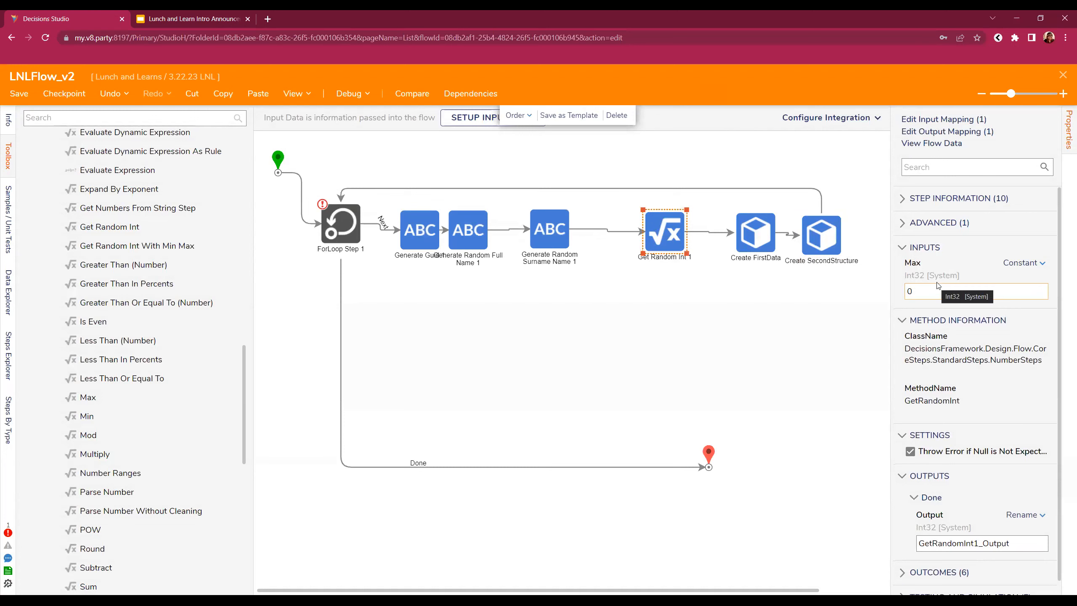
type("500")
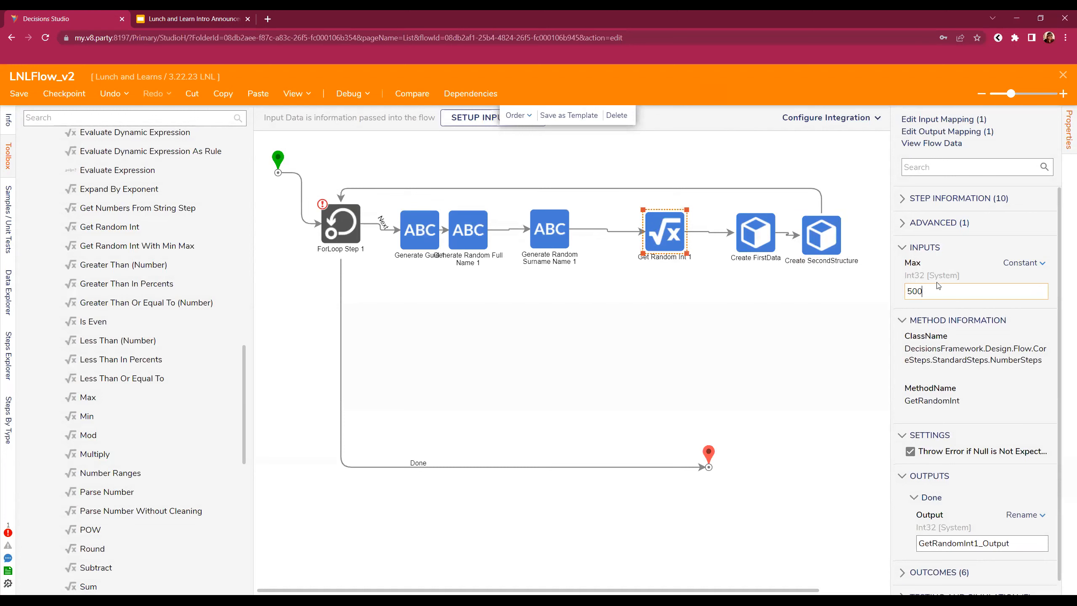
key("BackSpace")
key("BackSpace")
key("BackSpace")
left_click(700, 323)
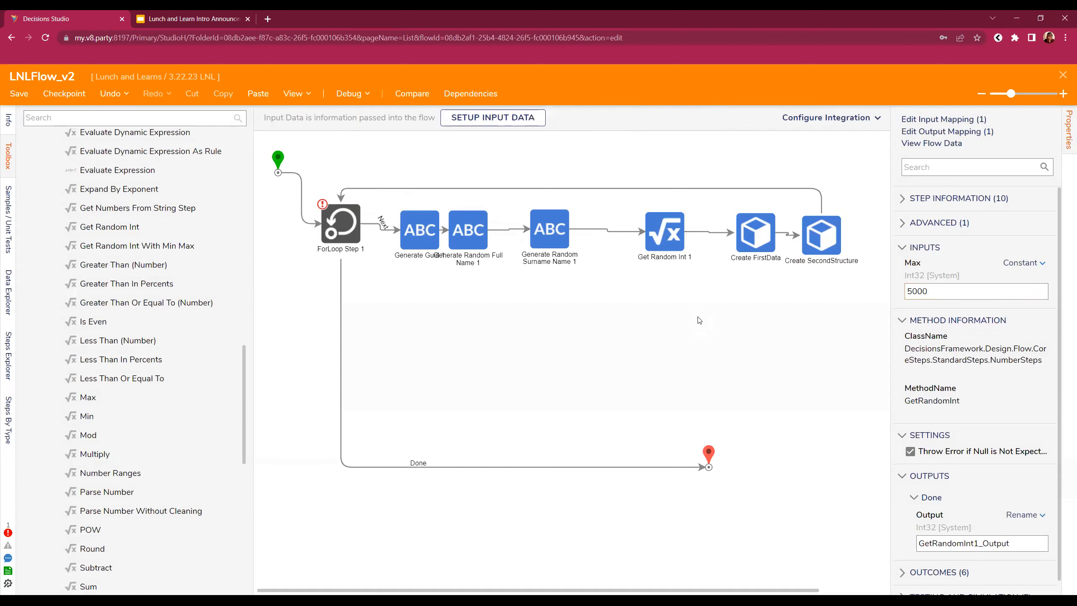
- Set ForLoop Step 1 to iterate 10 times
left_click(362, 250)
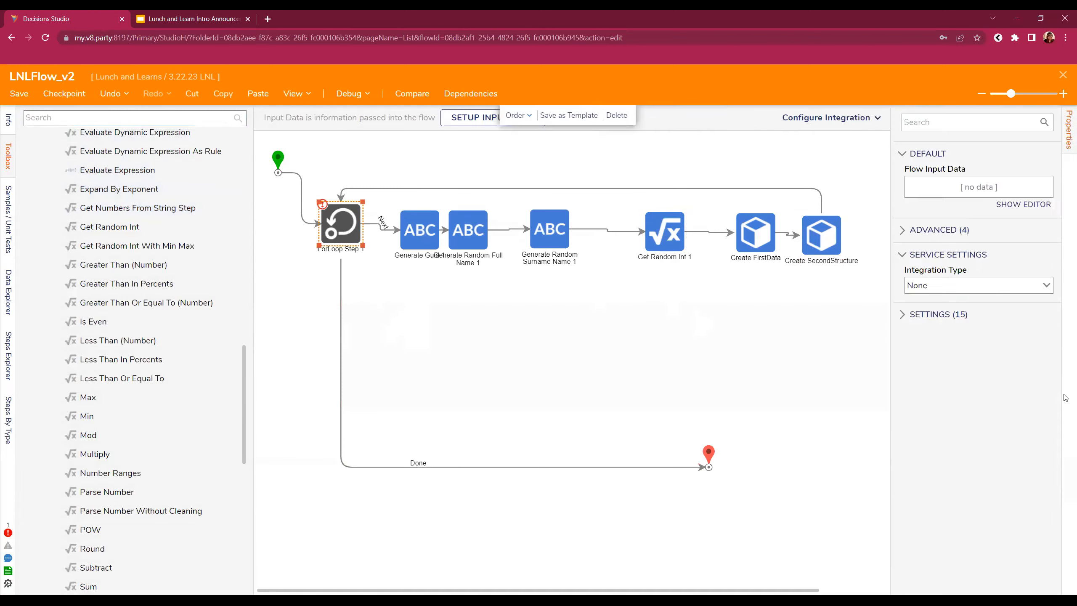
left_click(958, 247)
type("10")
left_click(700, 323)
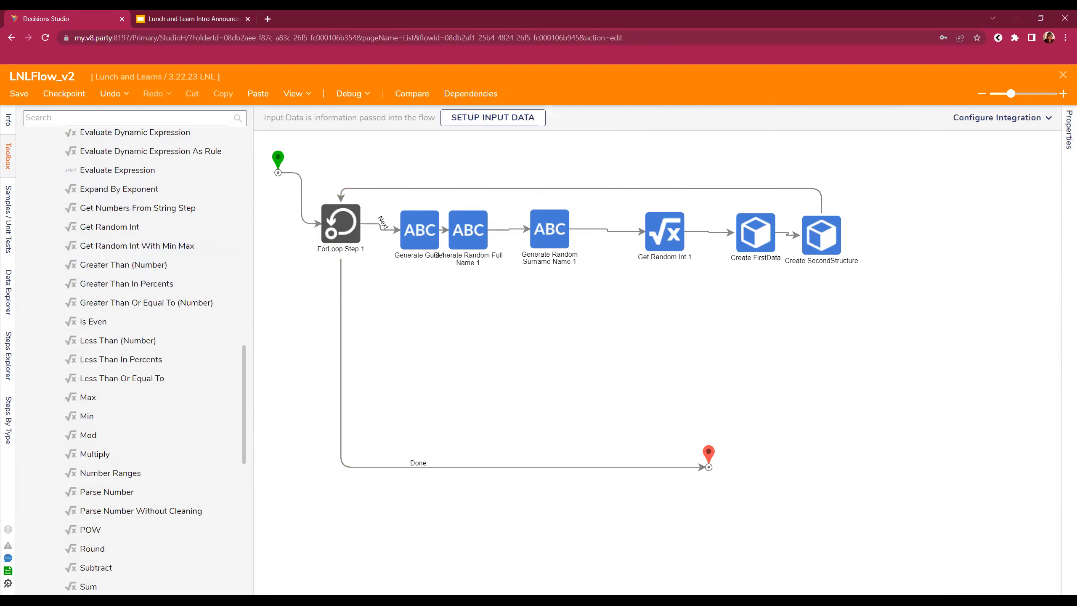
- Save LNLFlow_v2, run it in the debugger, and duplicate the Studio browser tab
left_click(19, 93)
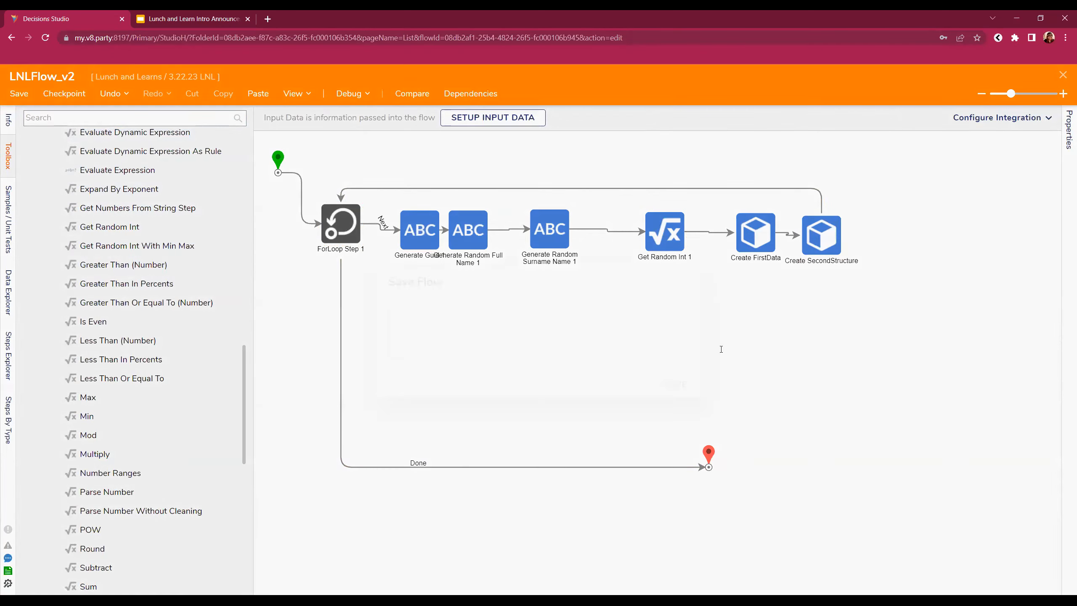
left_click(689, 390)
left_click(347, 94)
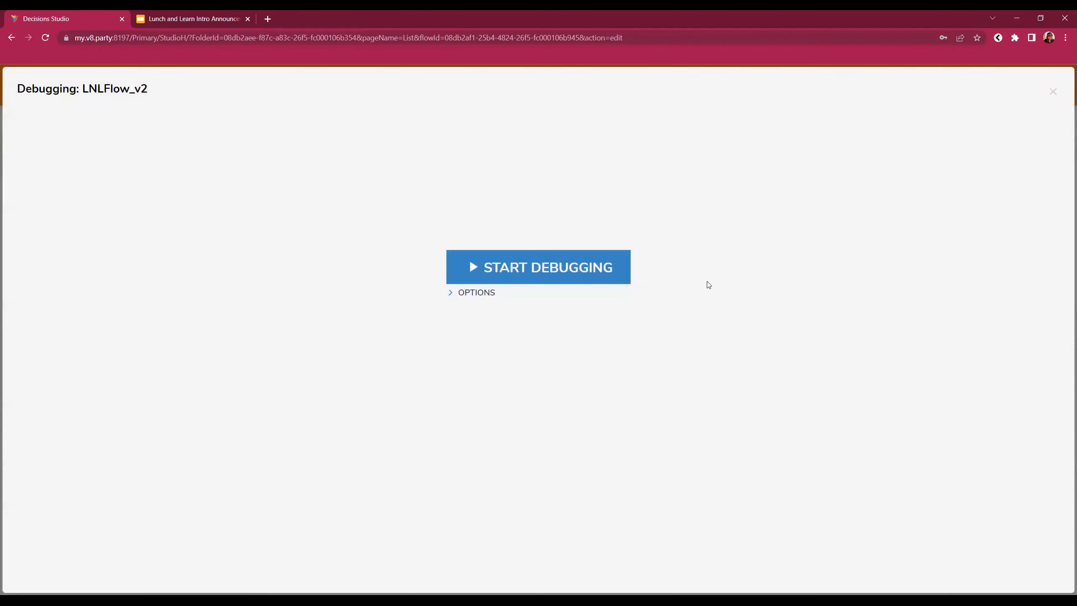
left_click(592, 278)
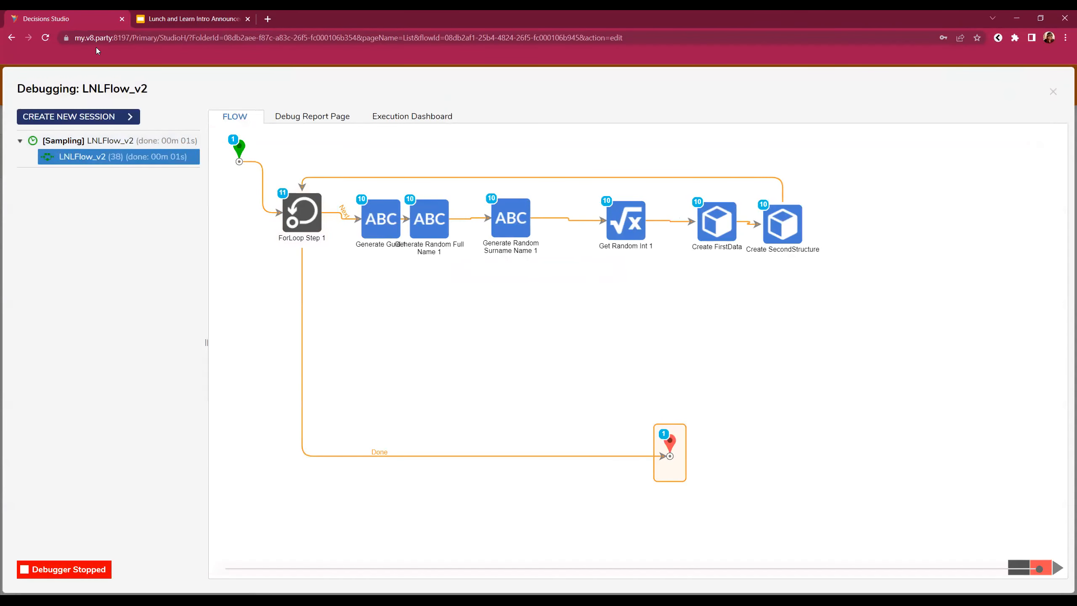
right_click(52, 17)
left_click(109, 92)
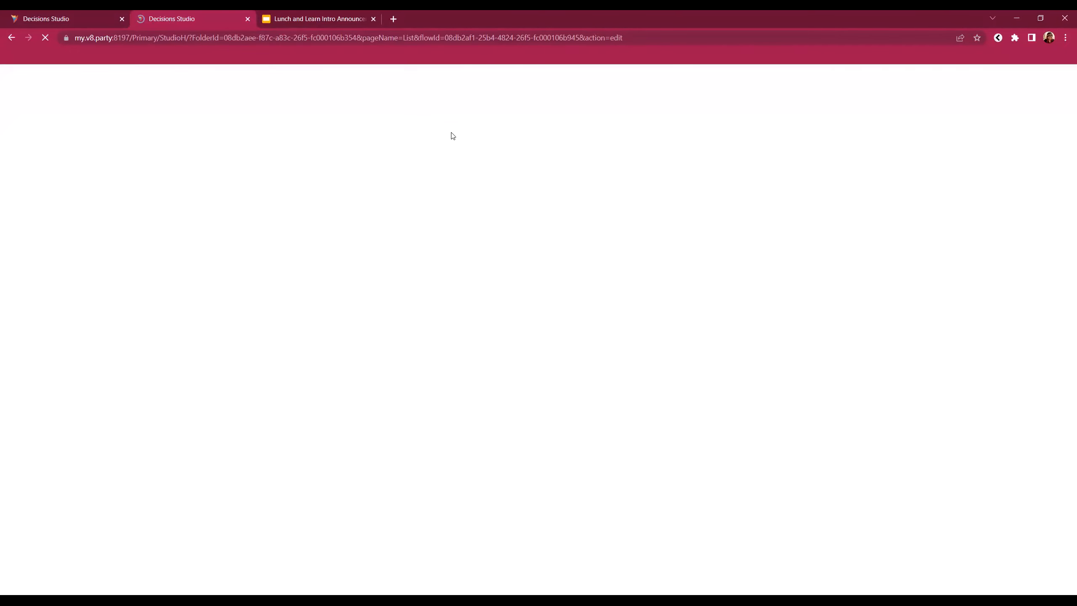
- Dismiss the Object is locked warning and open the Query Editor from the 3.22.23 LNL folder
left_click(671, 307)
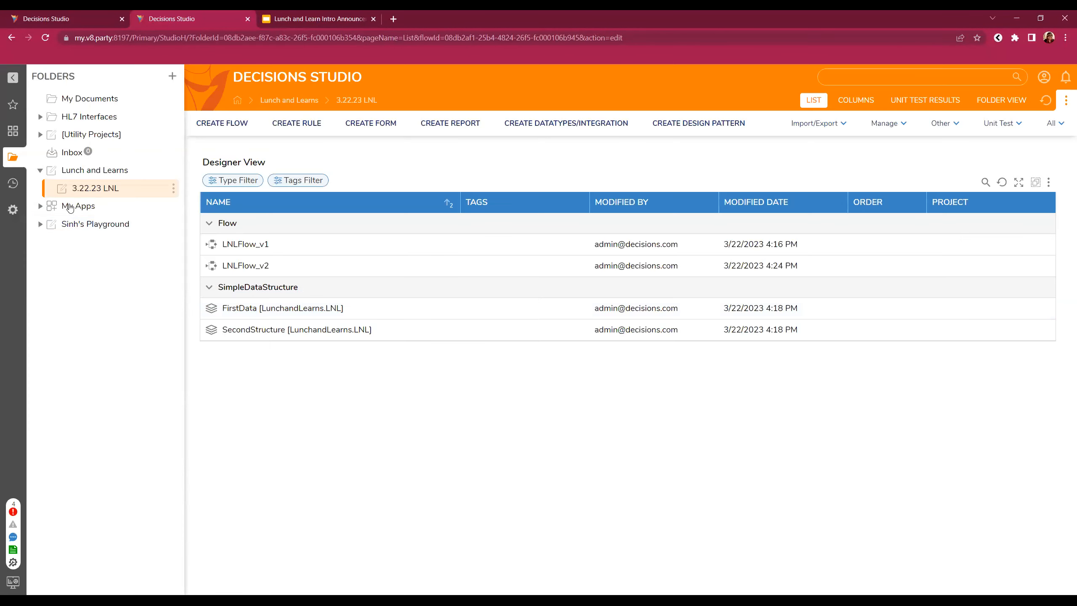
left_click(173, 188)
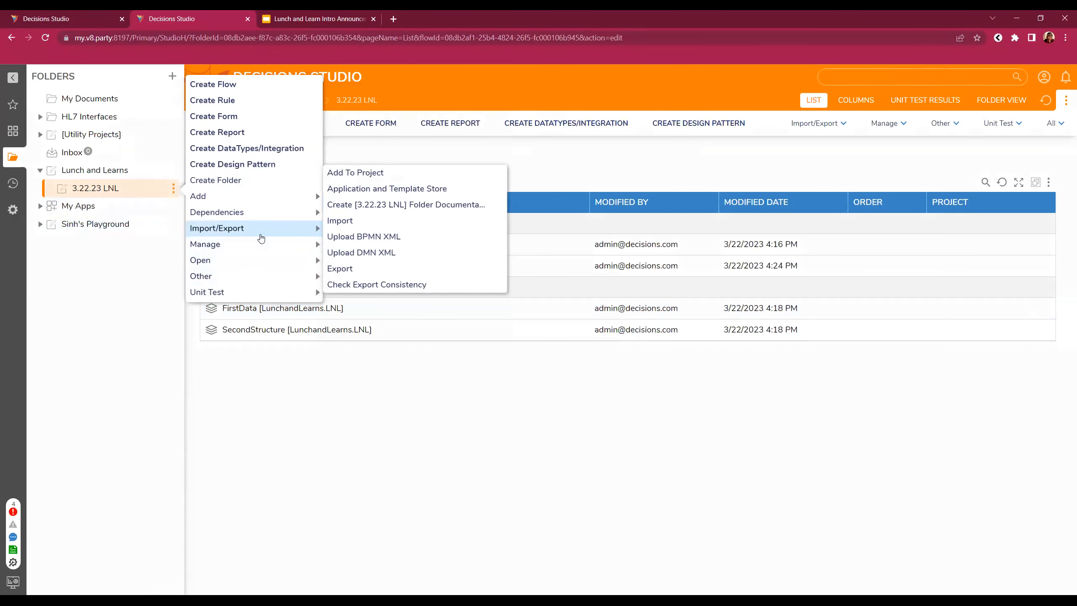
mouse_move(254, 275)
left_click(392, 268)
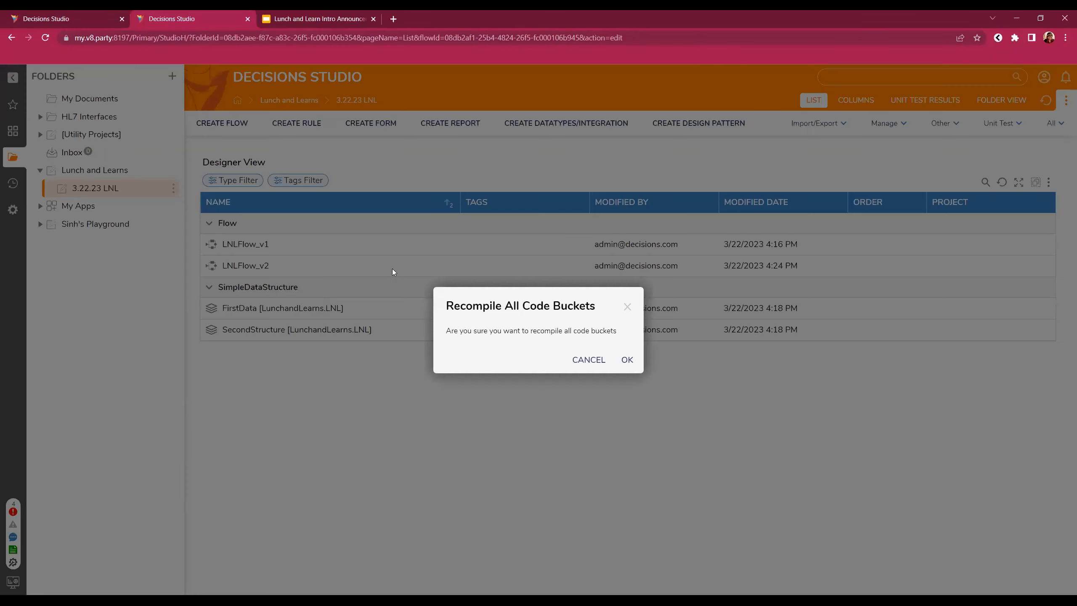
left_click(627, 306)
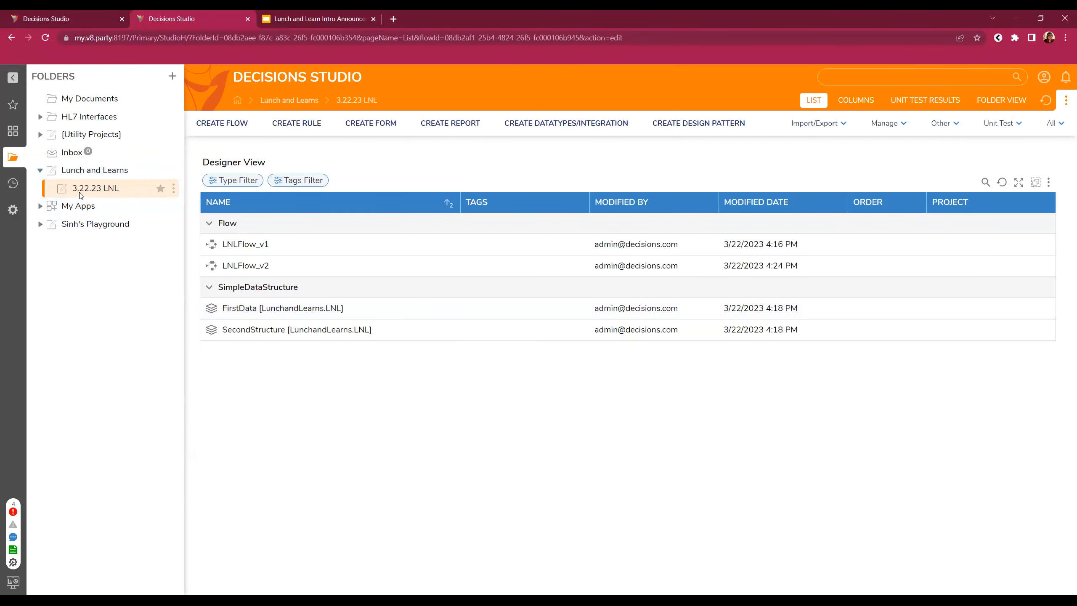
left_click(173, 188)
mouse_move(267, 283)
left_click(352, 252)
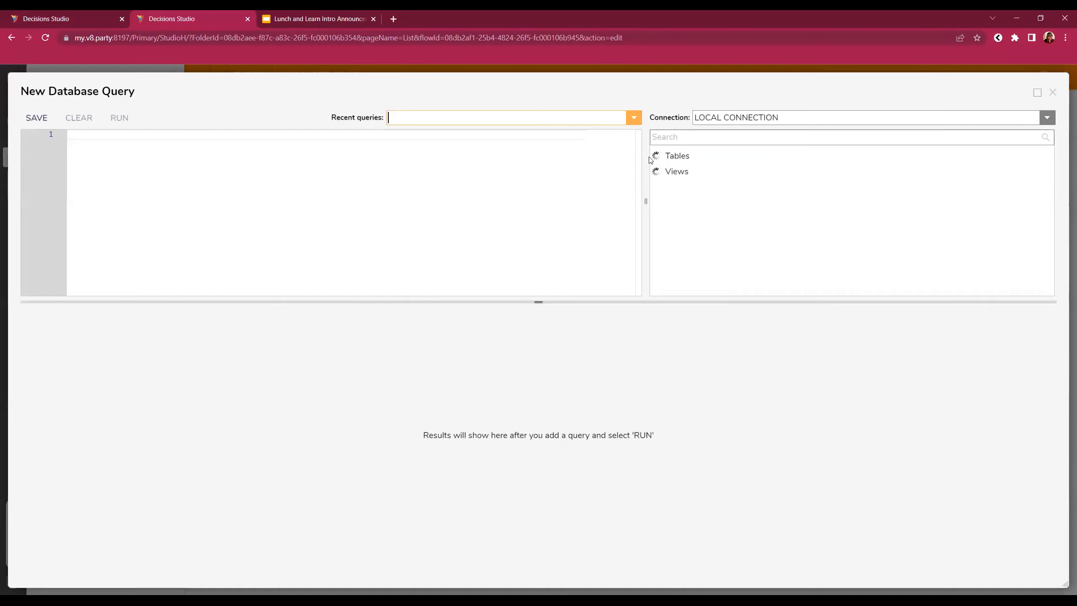
- Generate Select queries for the FirstData and SecondStructure tables
left_click(686, 137)
type("first")
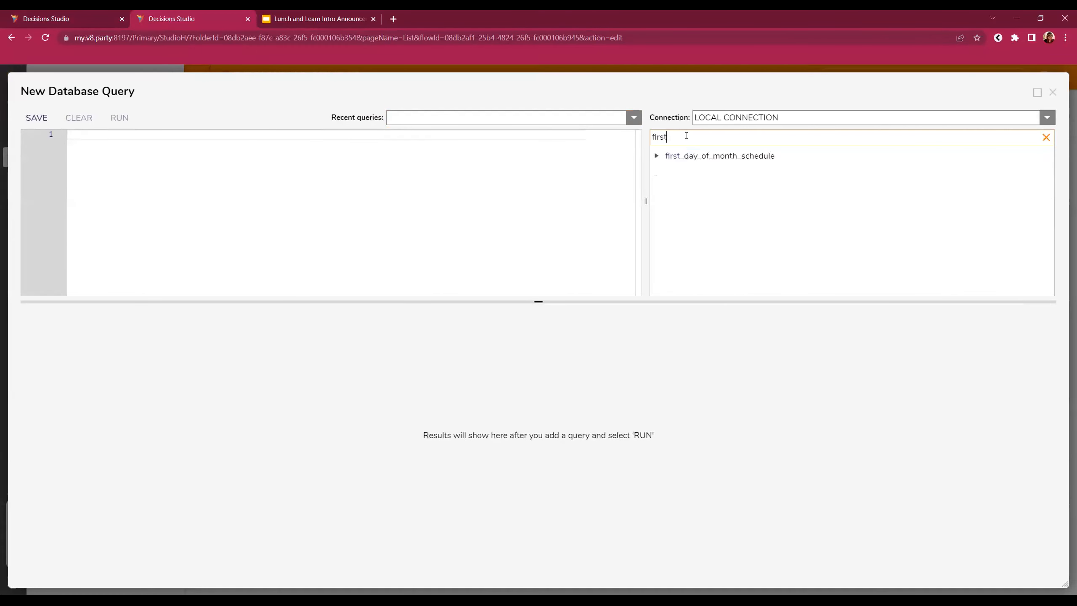
key("ctrl+a")
type("First")
left_click(794, 157)
left_click(858, 147)
left_click(714, 136)
key("ctrl+a")
type("Sew")
type("ond")
left_click(820, 155)
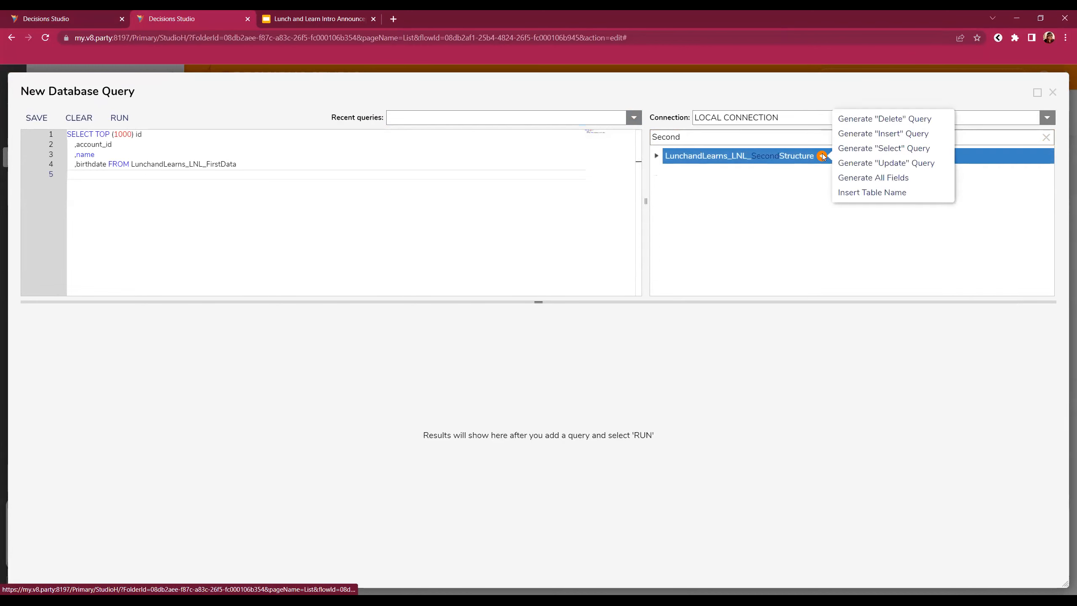
left_click(890, 147)
- Run both queries, check the SecondStructure results, and close the query editor
left_click(119, 117)
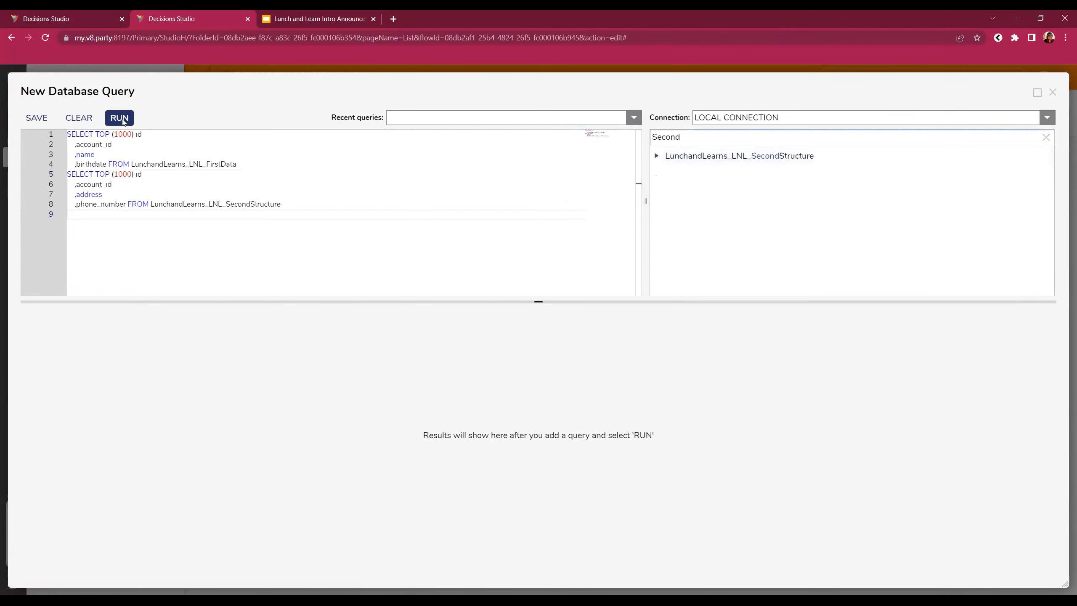
scroll(386, 493, "down", 3)
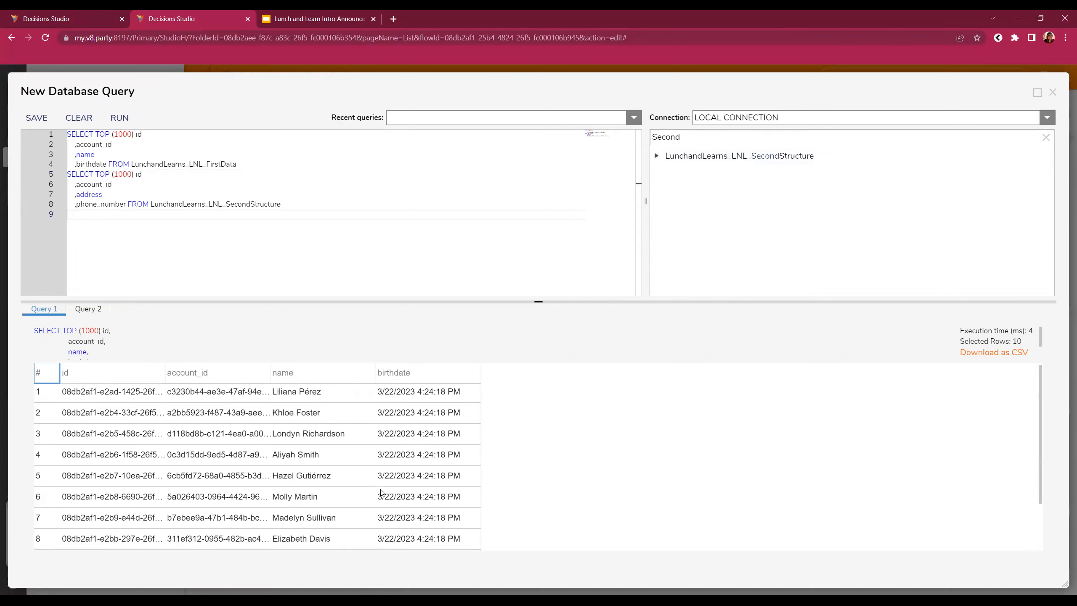
left_click(88, 309)
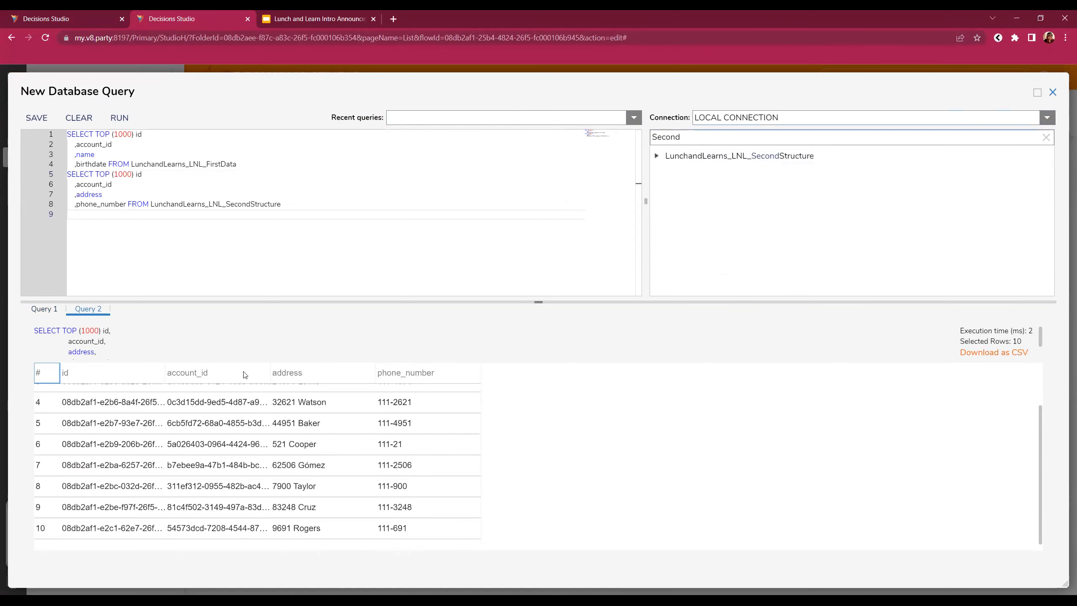
key("Escape")
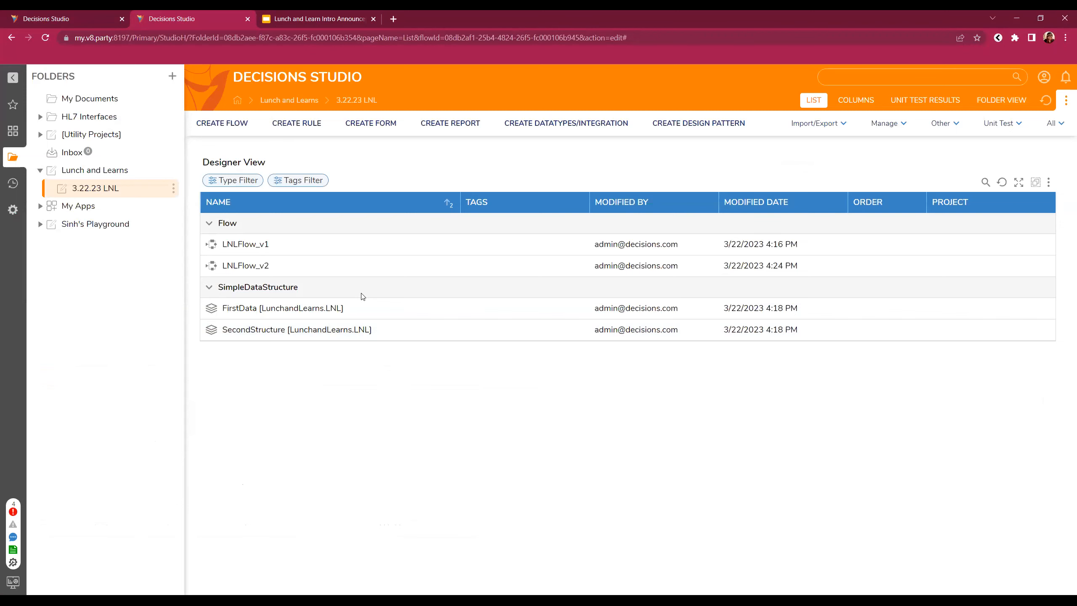
- Start a new table relationship named JoinFirstAndSecond
left_click(555, 135)
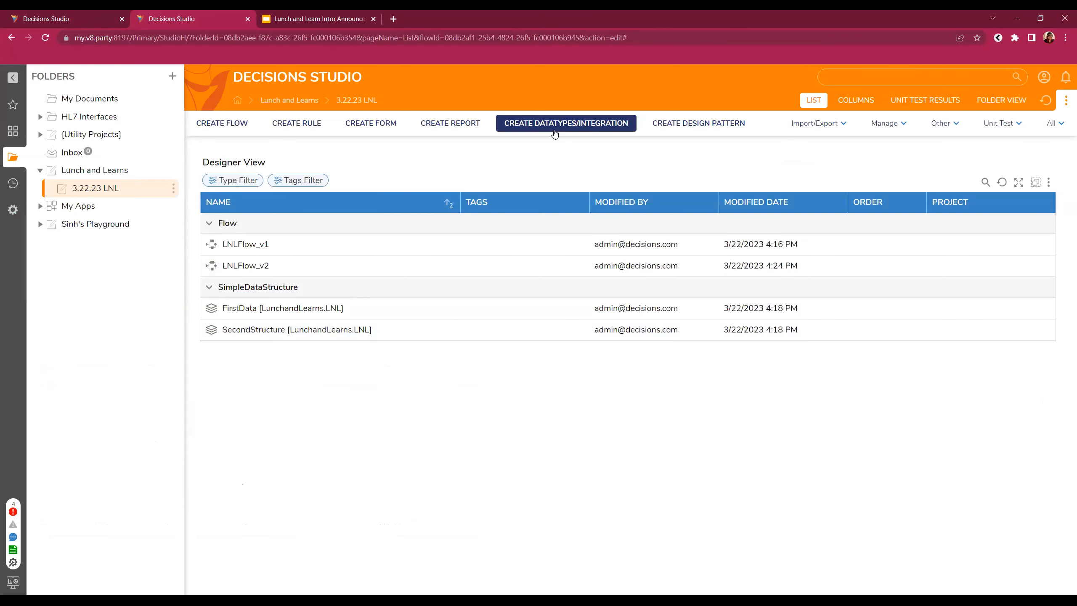
left_click(564, 129)
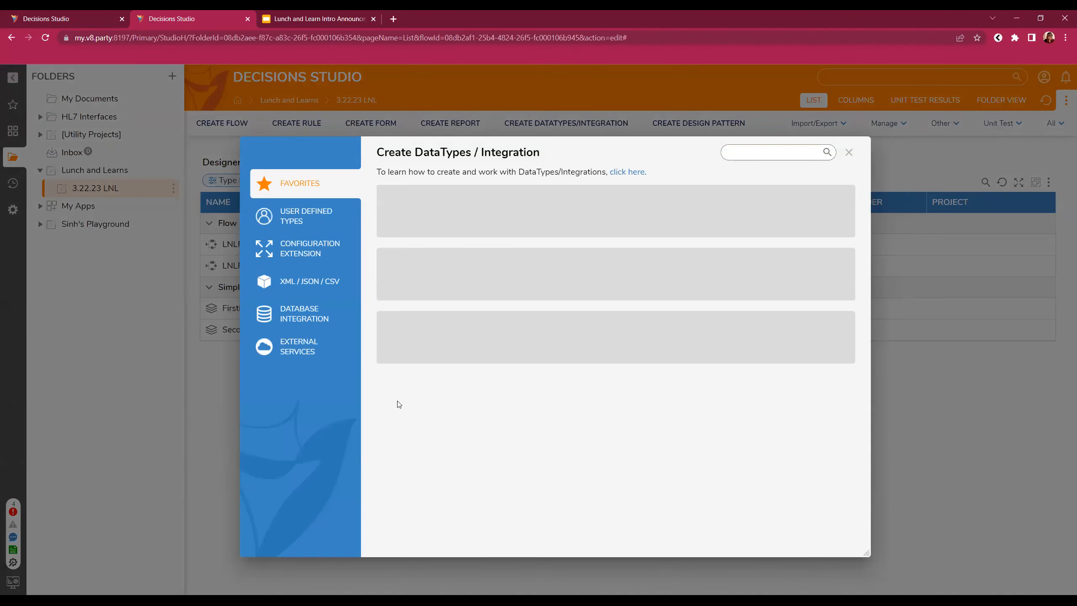
left_click(305, 315)
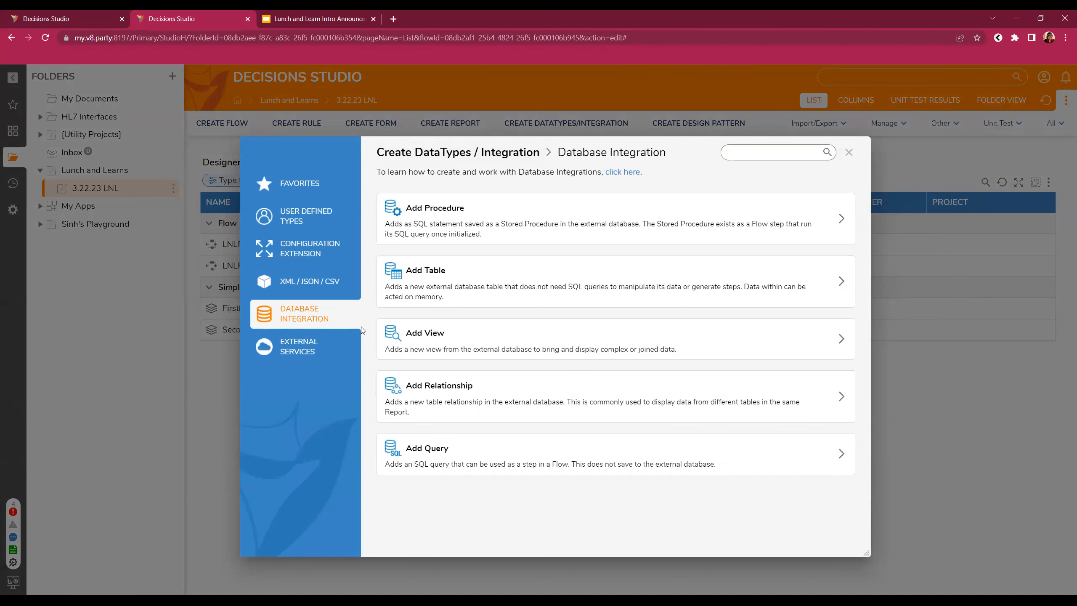
left_click(512, 403)
left_click(640, 231)
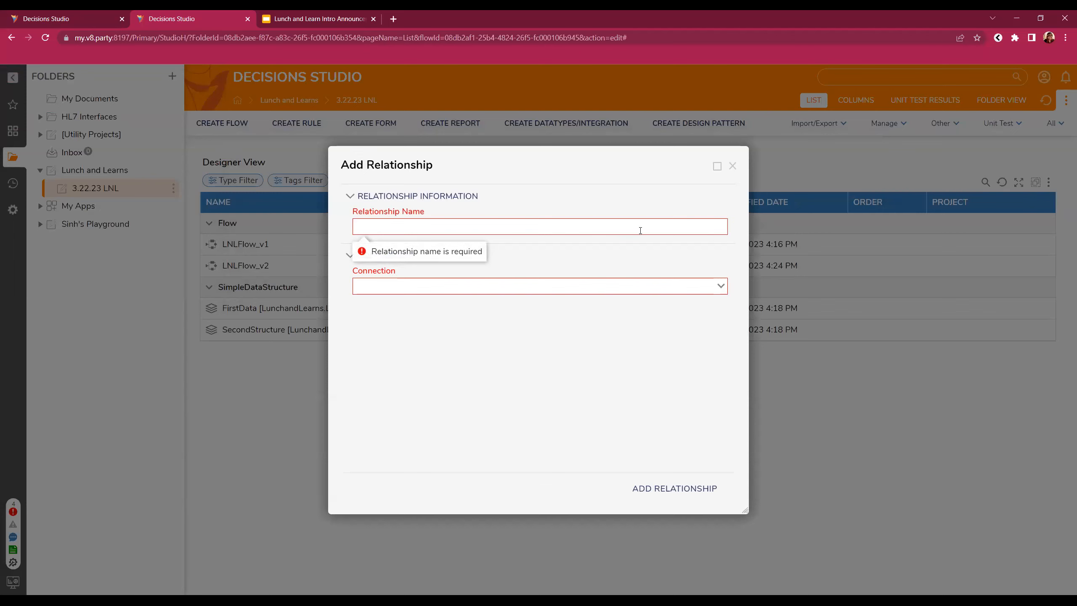
type("JoinFirstAndSecond")
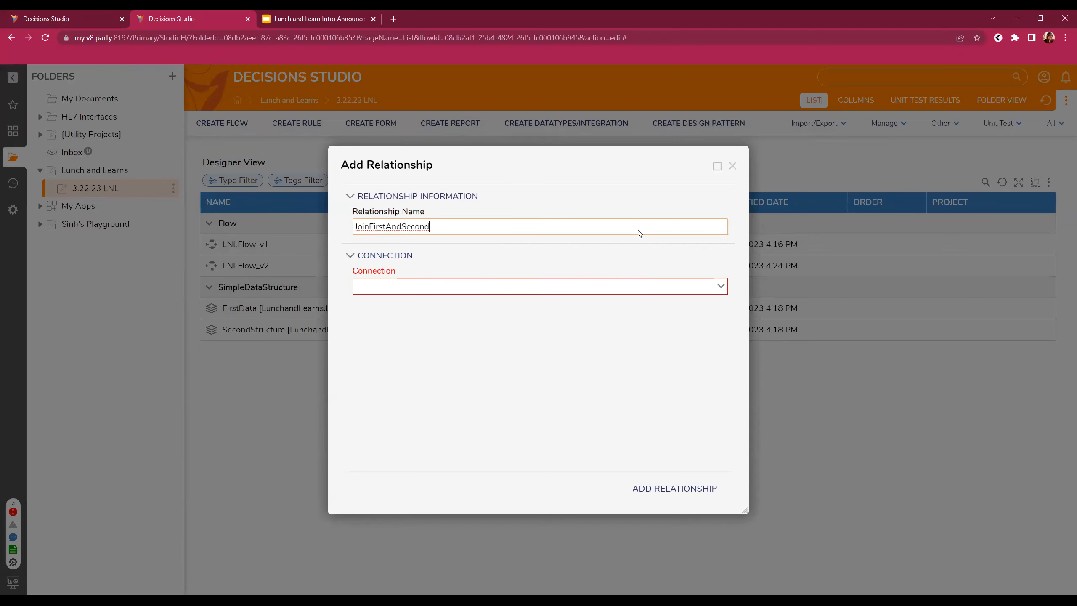
left_click(585, 354)
- Use LOCAL CONNECTION and join from dbo.LunchandLearns_LNL_FirstData.account_id
left_click(720, 285)
left_click(622, 306)
left_click(719, 345)
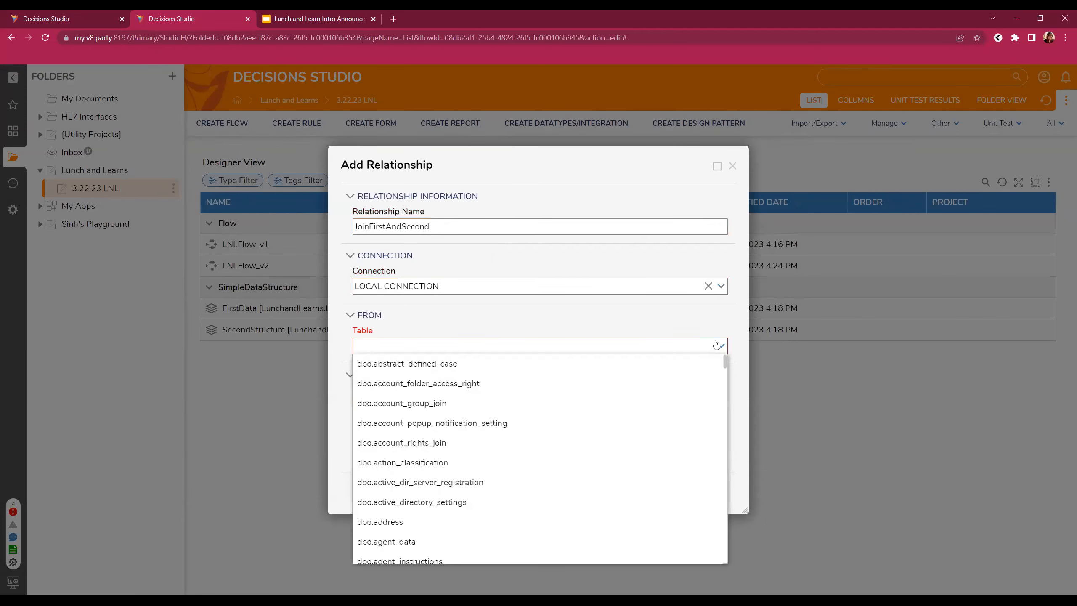
type("First")
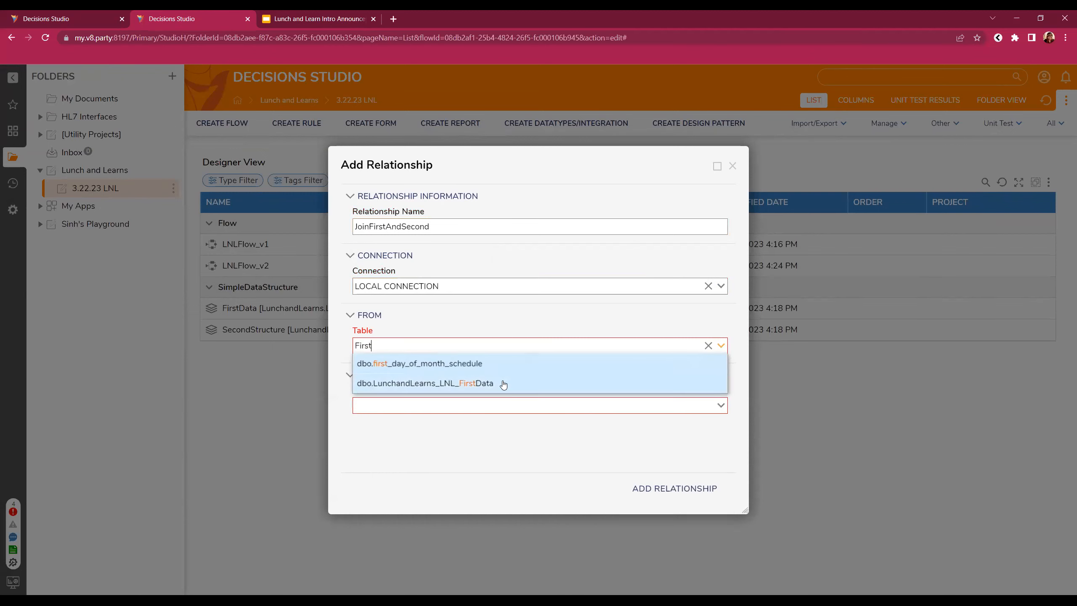
left_click(528, 383)
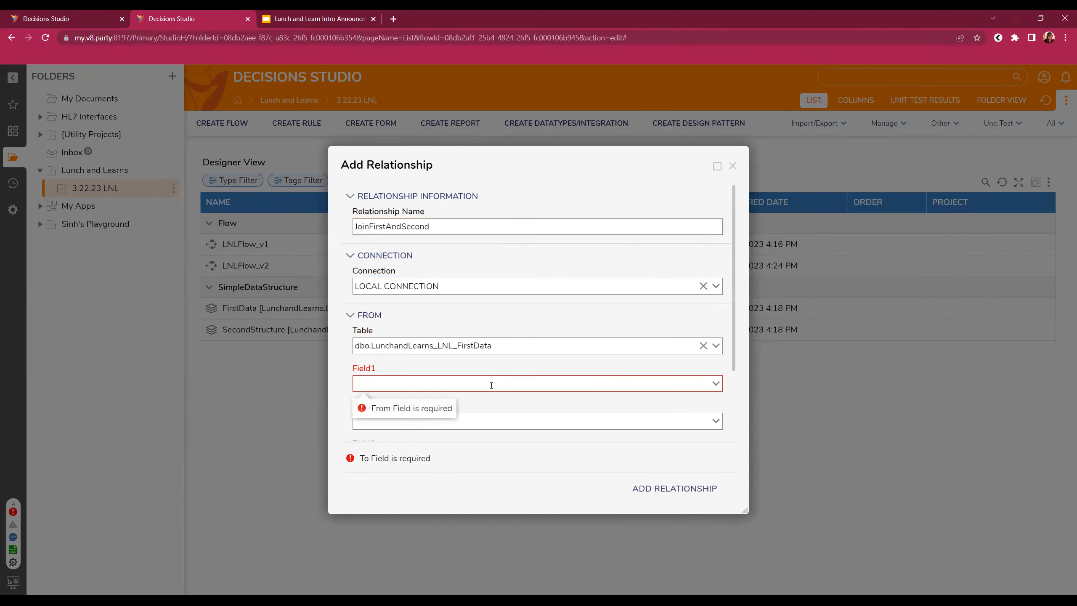
left_click(715, 383)
left_click(469, 402)
scroll(726, 318, "down", 2)
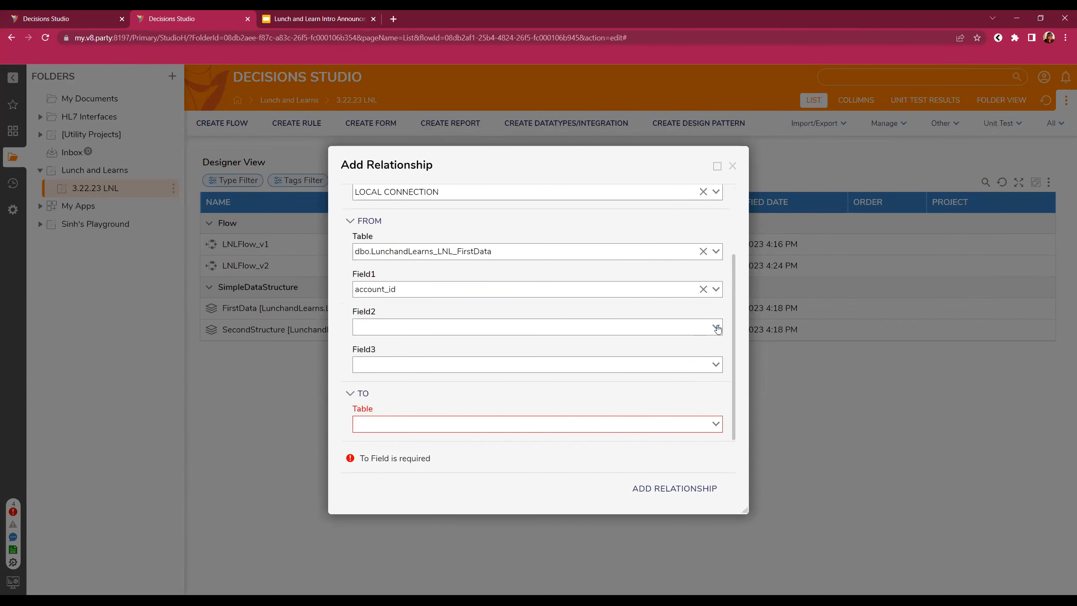
left_click(716, 327)
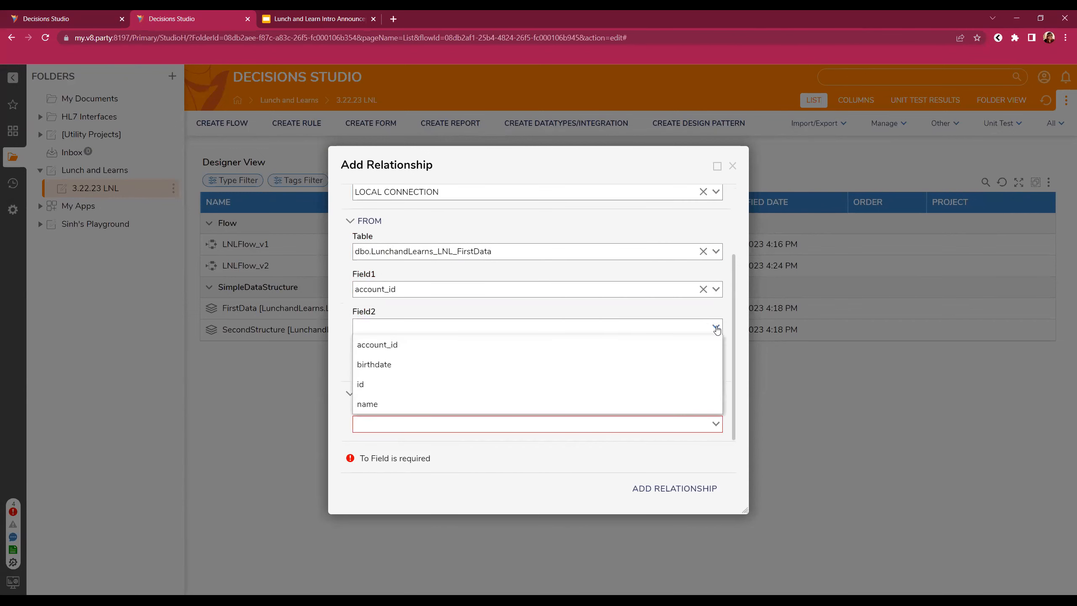
left_click(442, 352)
left_click(715, 364)
left_click(702, 326)
- Join to dbo.LunchandLearns_LNL_SecondStructure.account_id and save the relationship
left_click(715, 423)
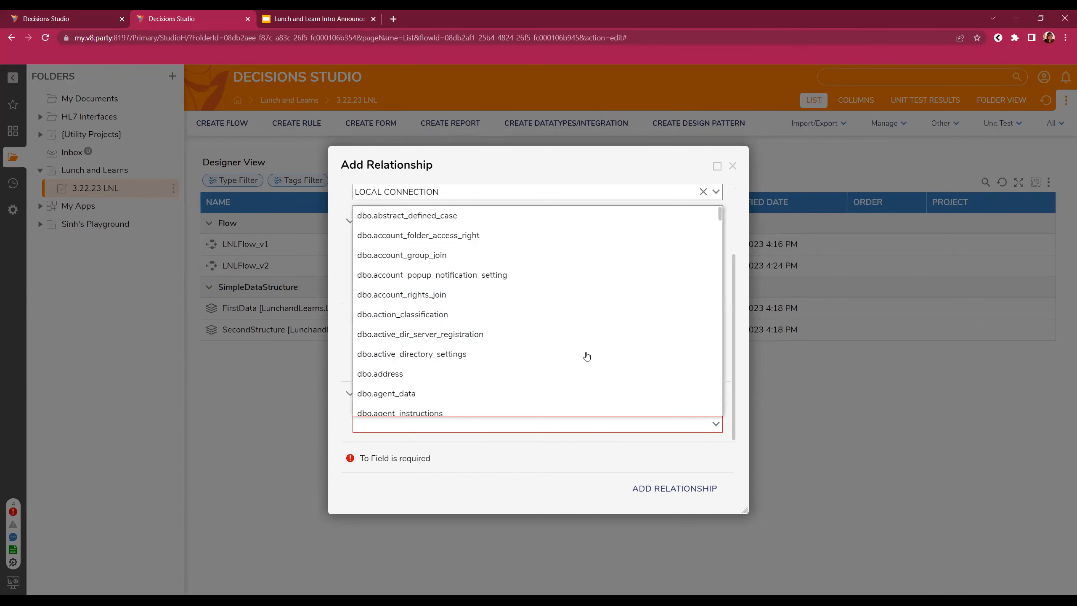
type("second")
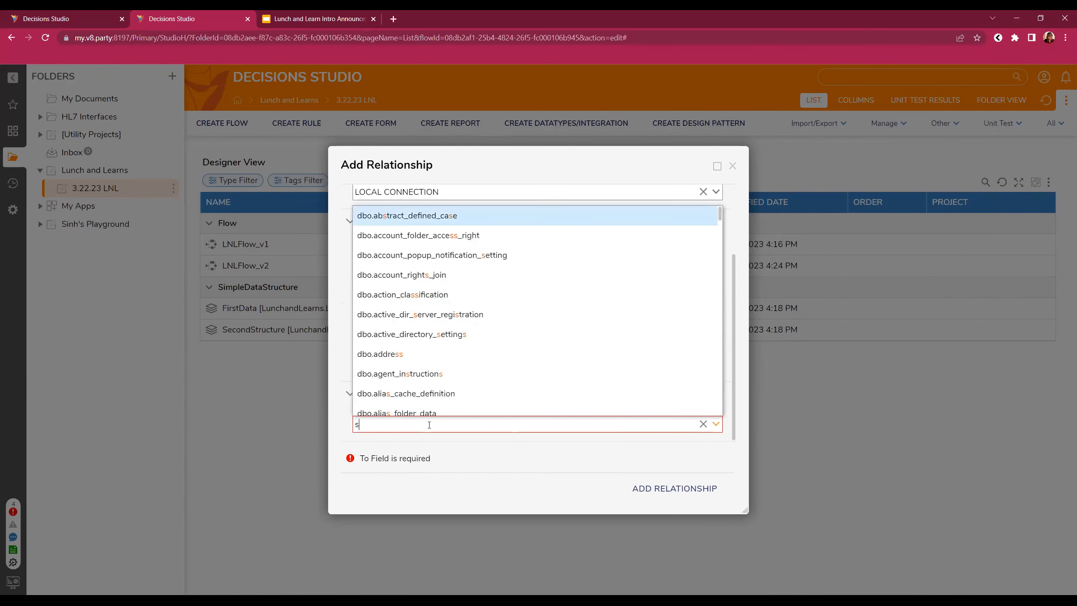
left_click(450, 445)
scroll(483, 396, "down", 3)
left_click(710, 384)
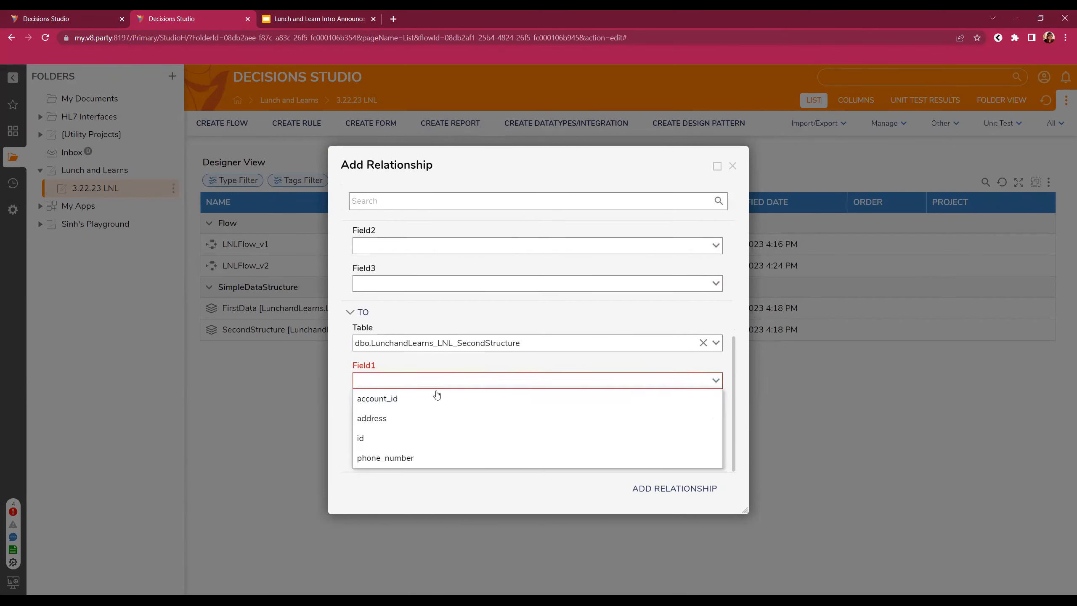
left_click(435, 399)
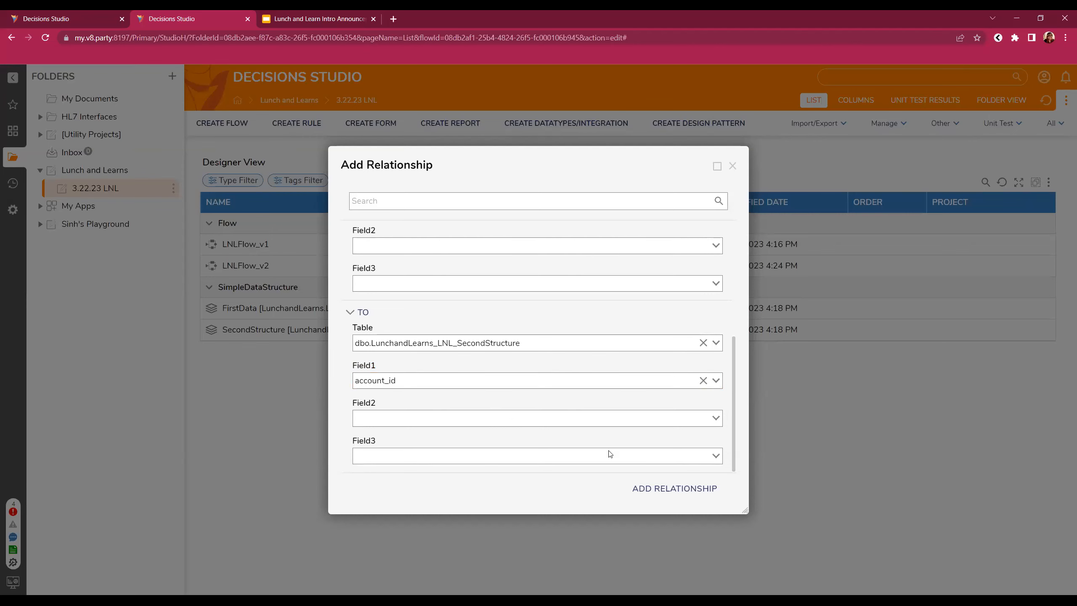
left_click(680, 490)
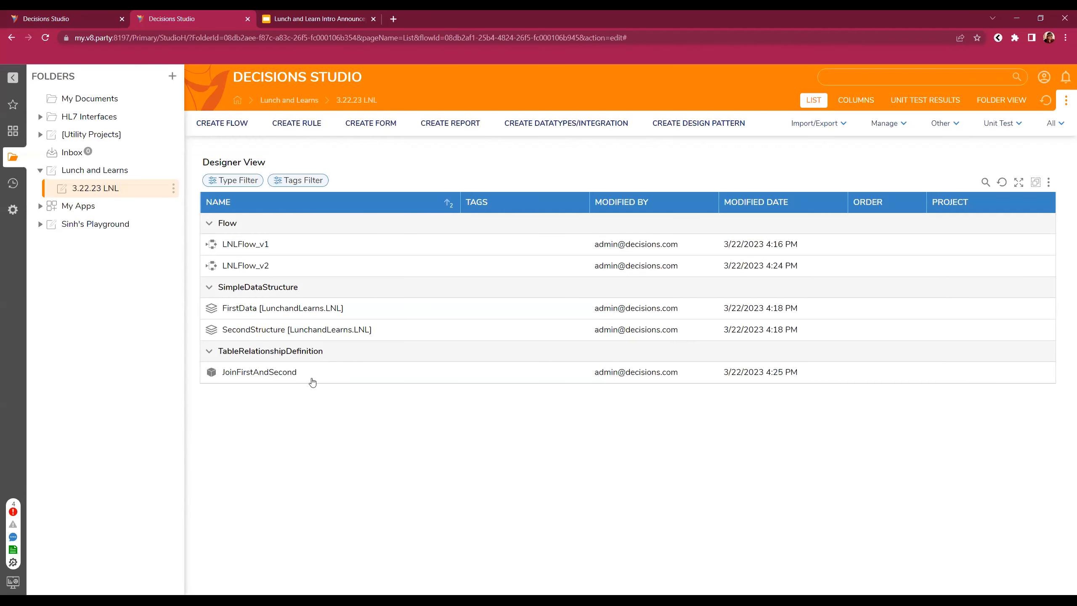
- Create the report JointReport_v1 with First Data as its data source
left_click(452, 127)
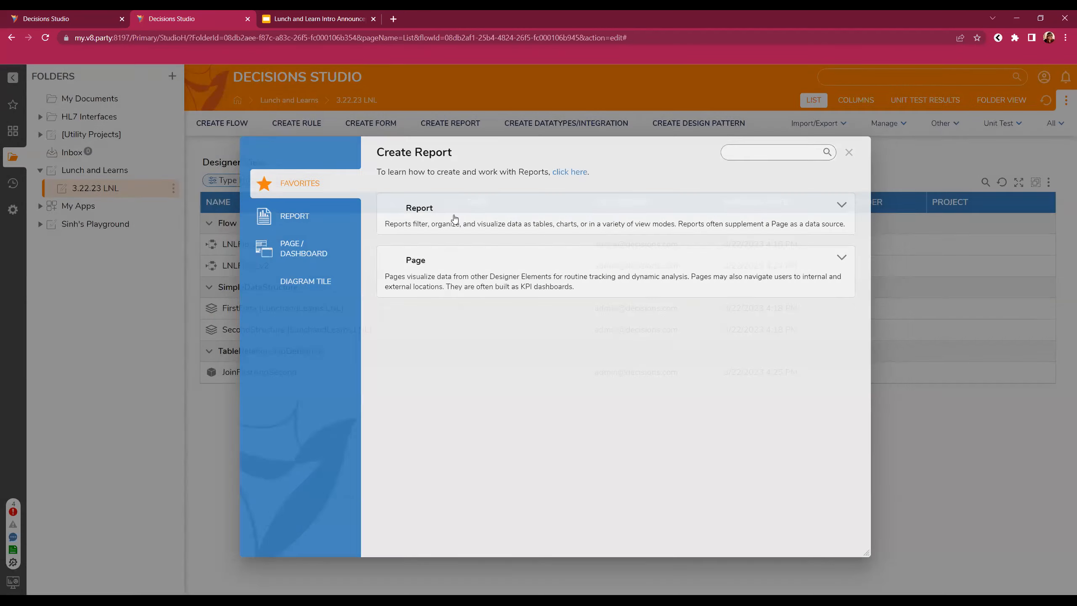
type("JointReport_v1")
key("Return")
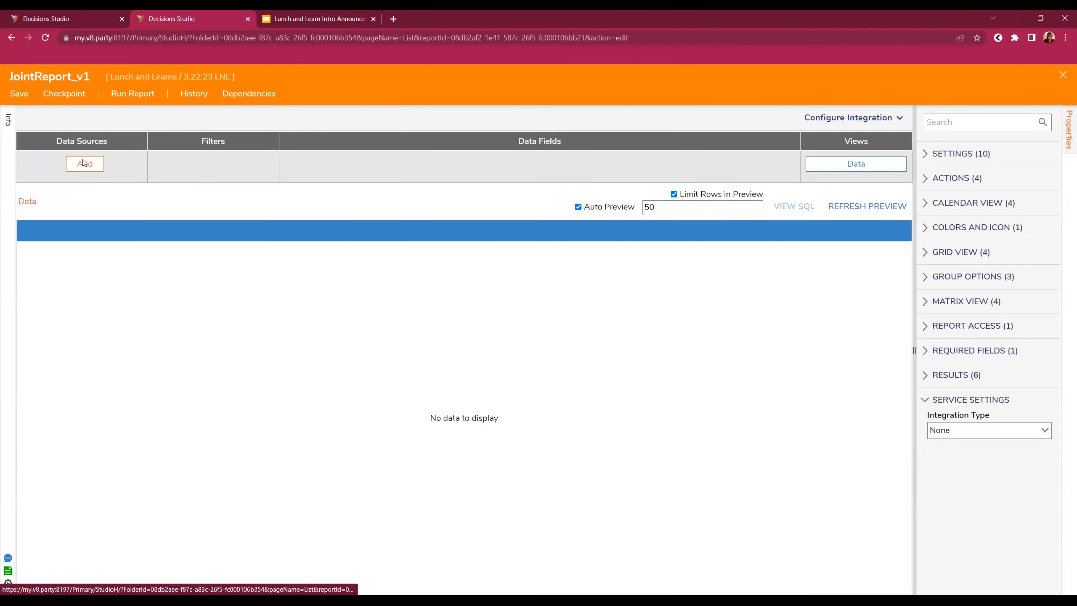
left_click(84, 163)
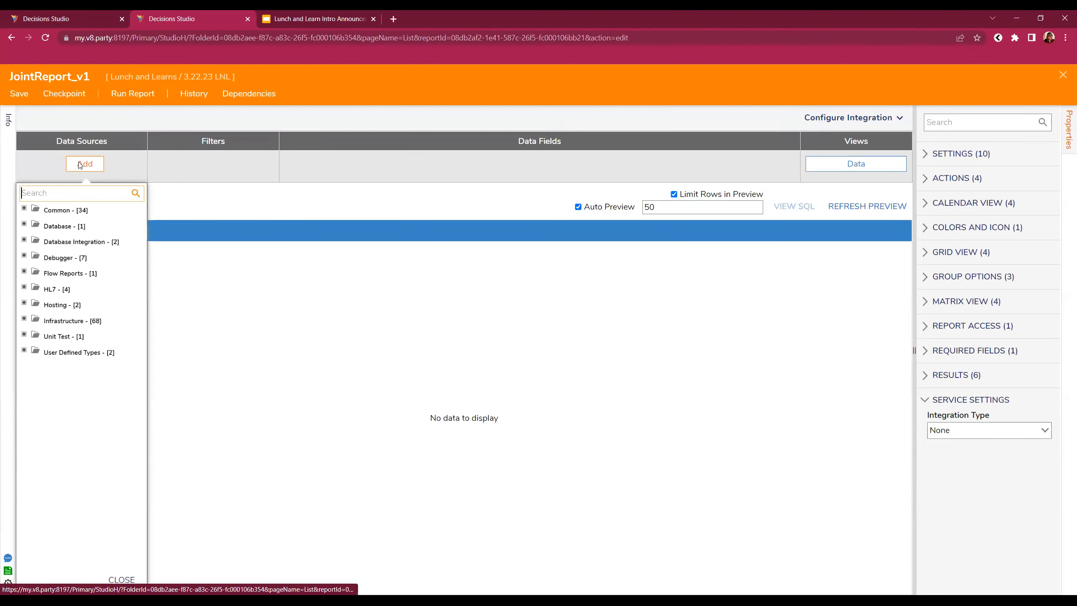
left_click(61, 195)
type("join")
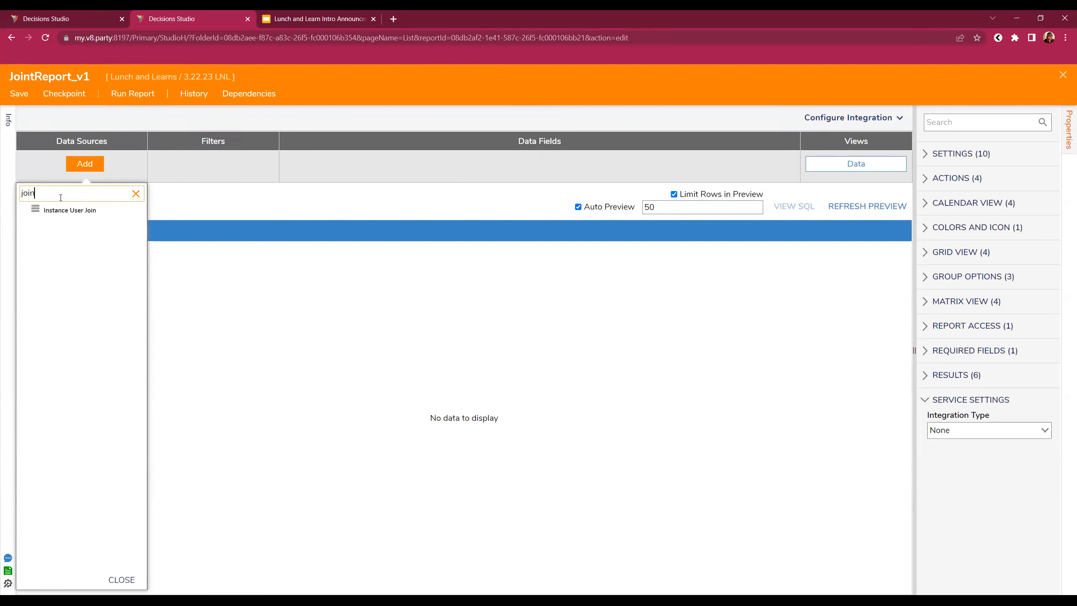
left_click(136, 194)
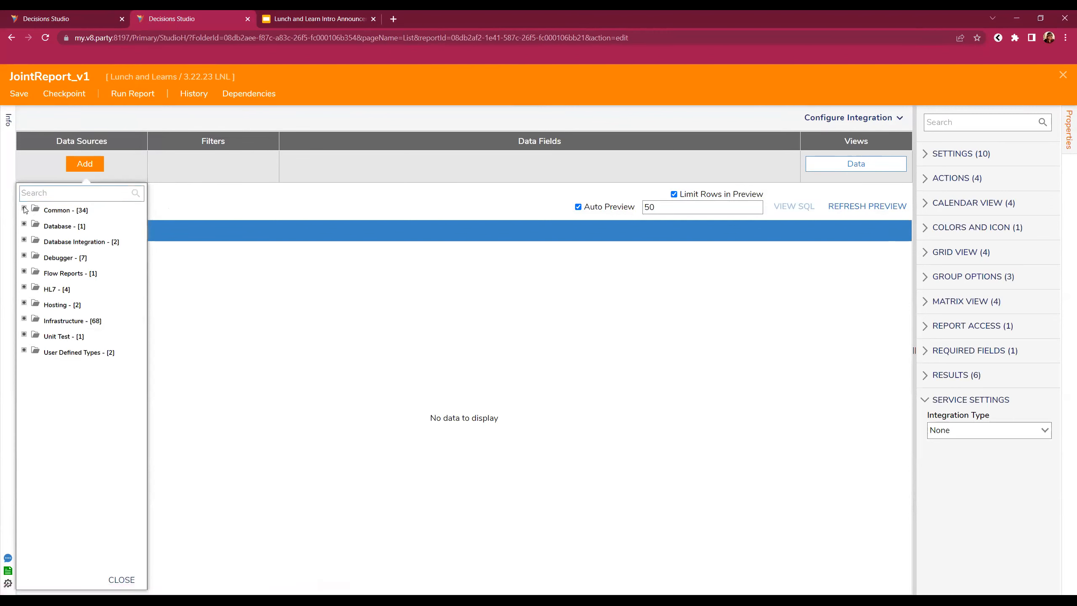
left_click(39, 193)
type("first")
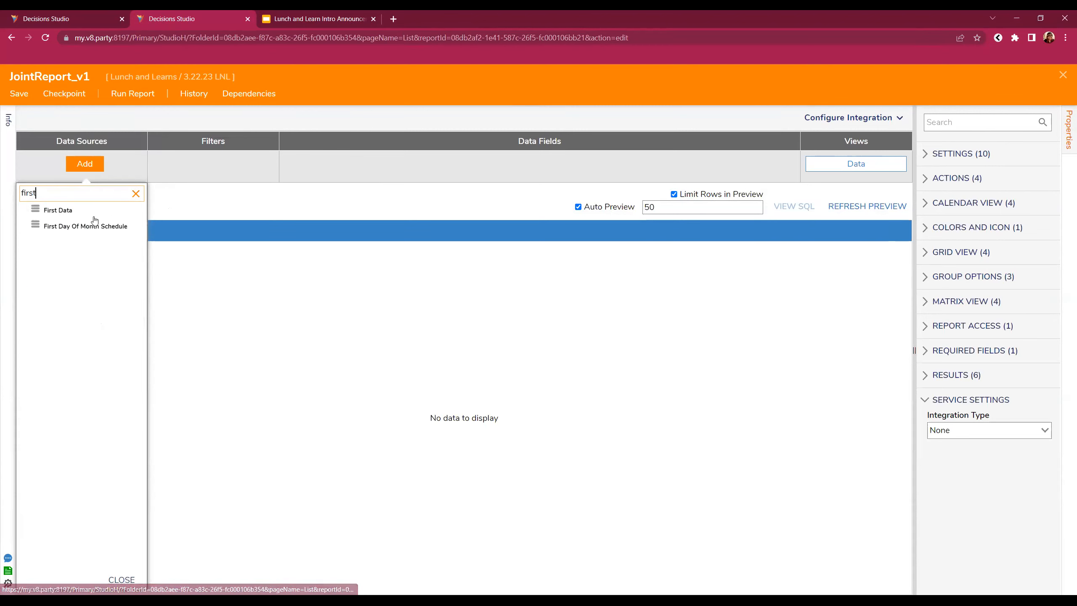
left_click(80, 210)
- Add the related SecondStructure table to the report's data sources
left_click(85, 186)
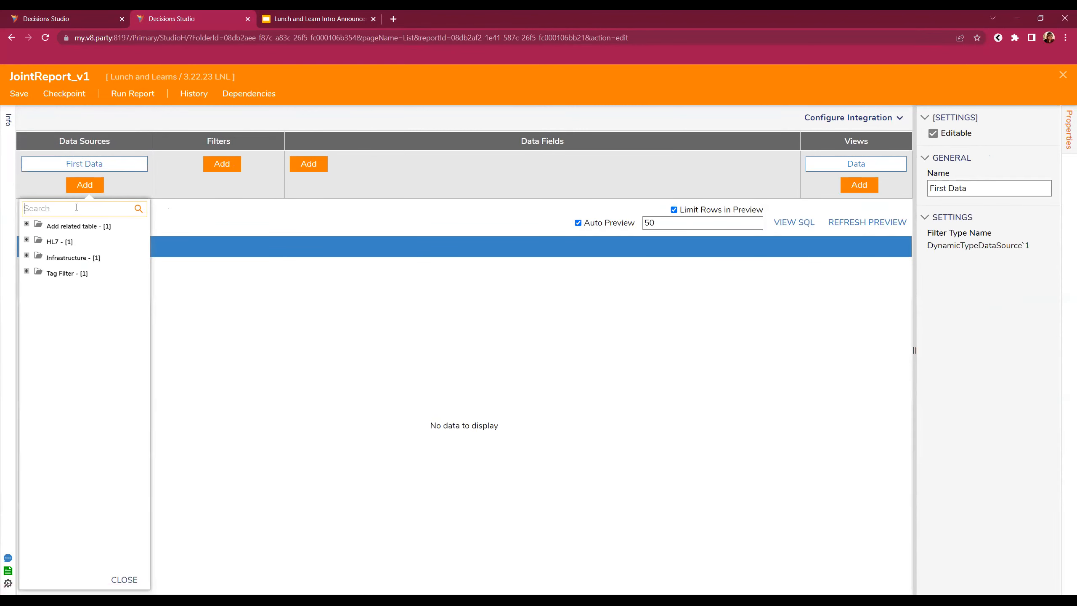
type("second")
left_click(80, 227)
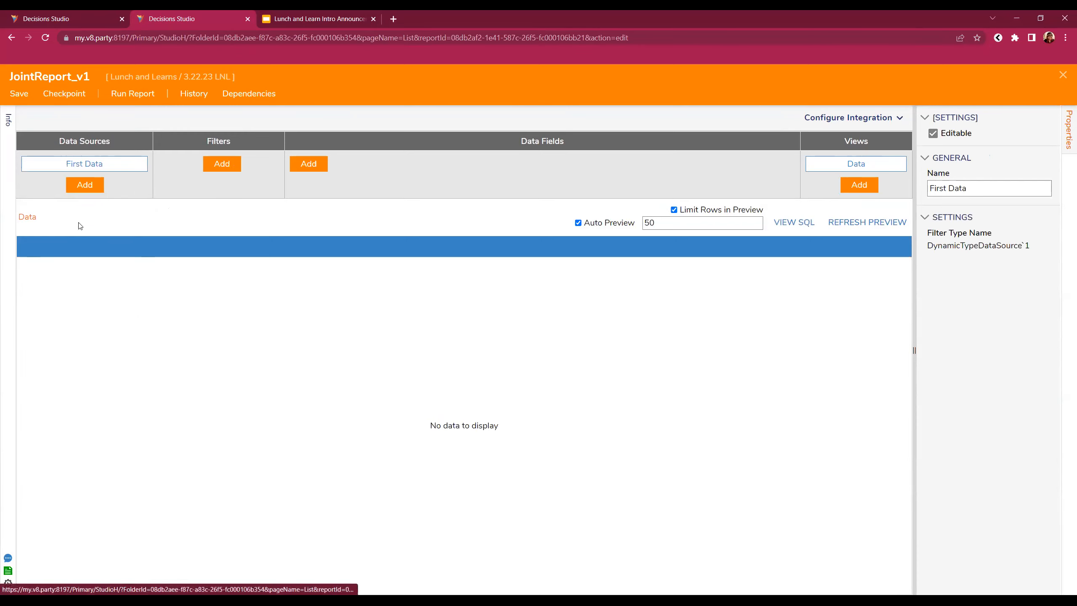
left_click(85, 185)
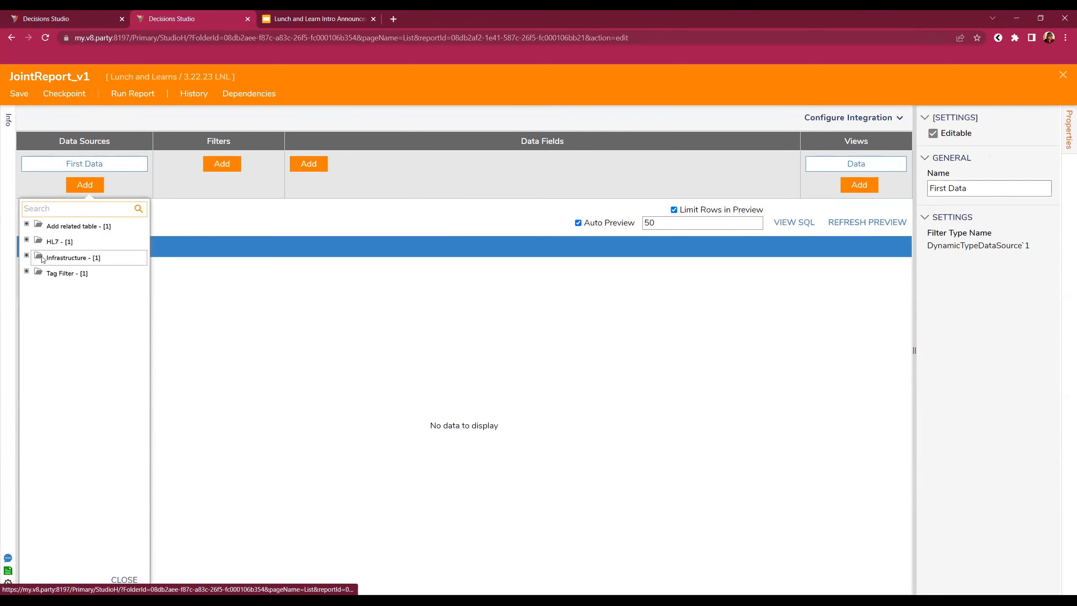
left_click(26, 224)
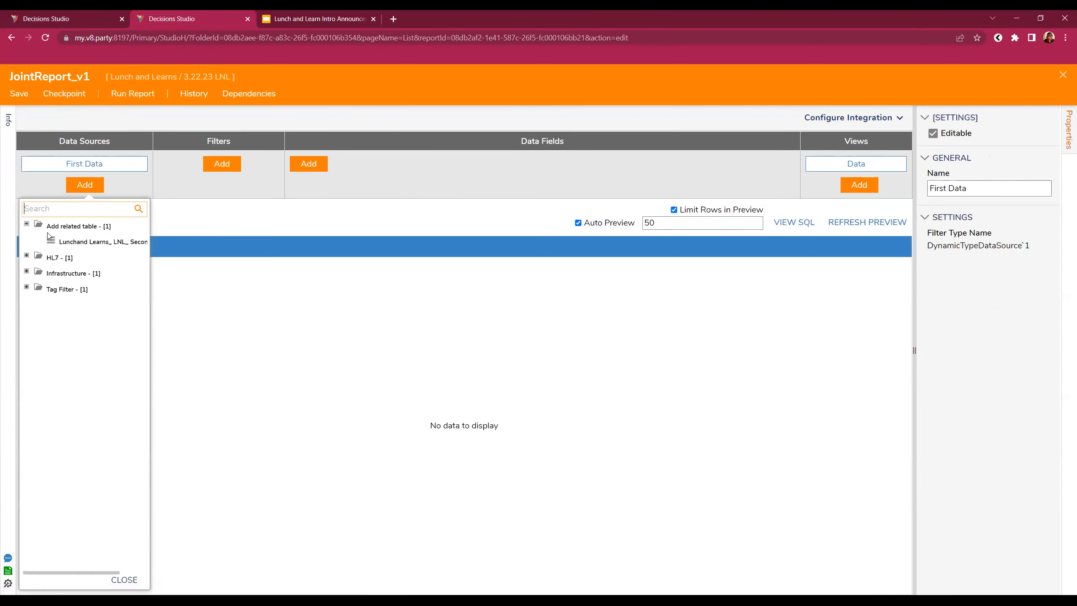
left_click(65, 244)
- Add Account Id, Birthdate, SecondStructure Address and Phone Number as report data fields
left_click(315, 166)
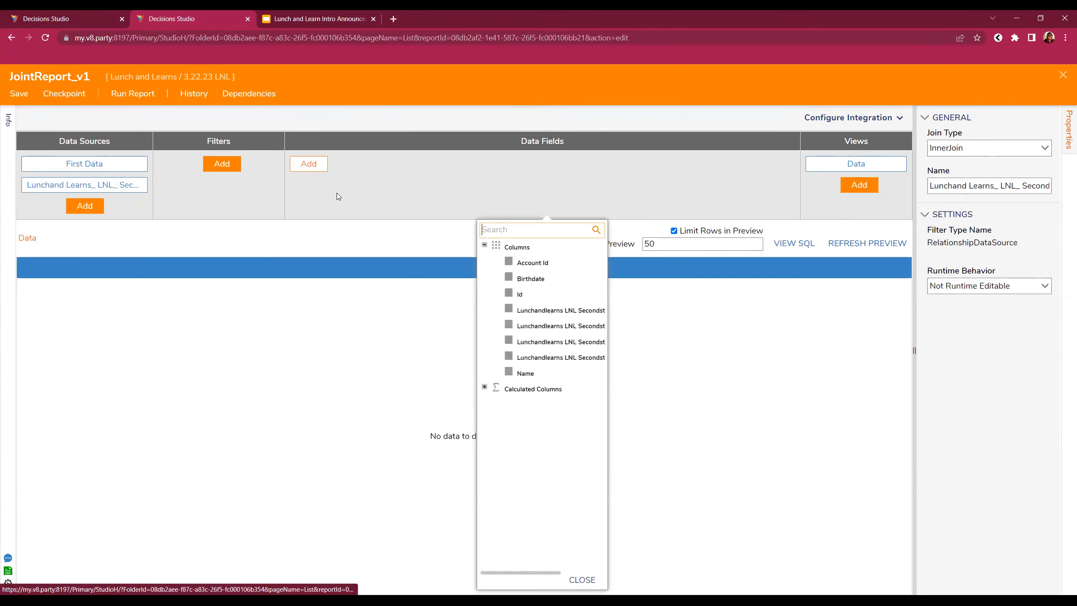
left_click(552, 264)
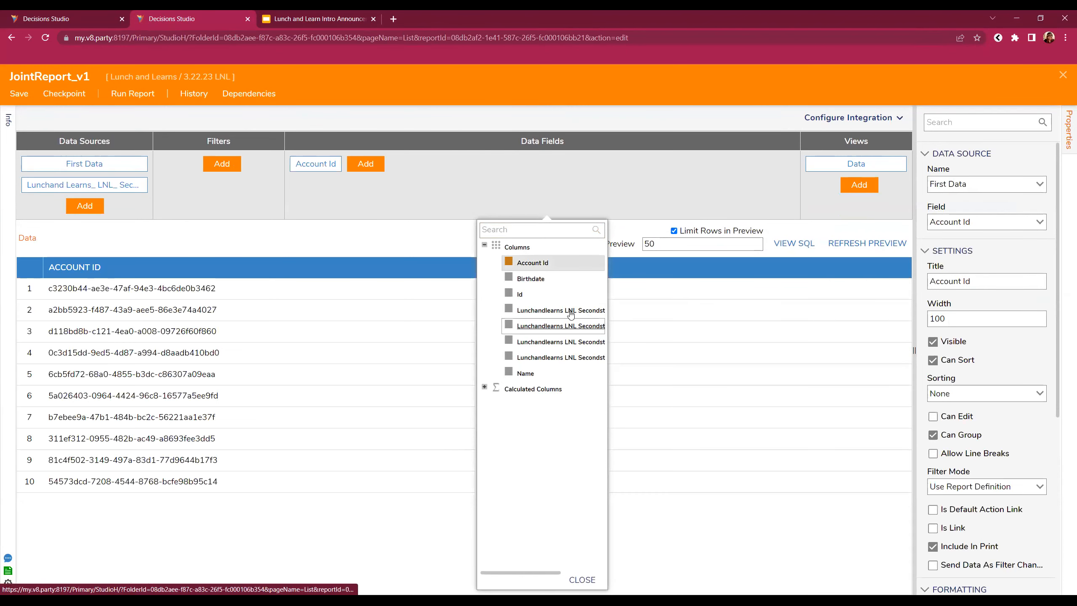
left_click(543, 279)
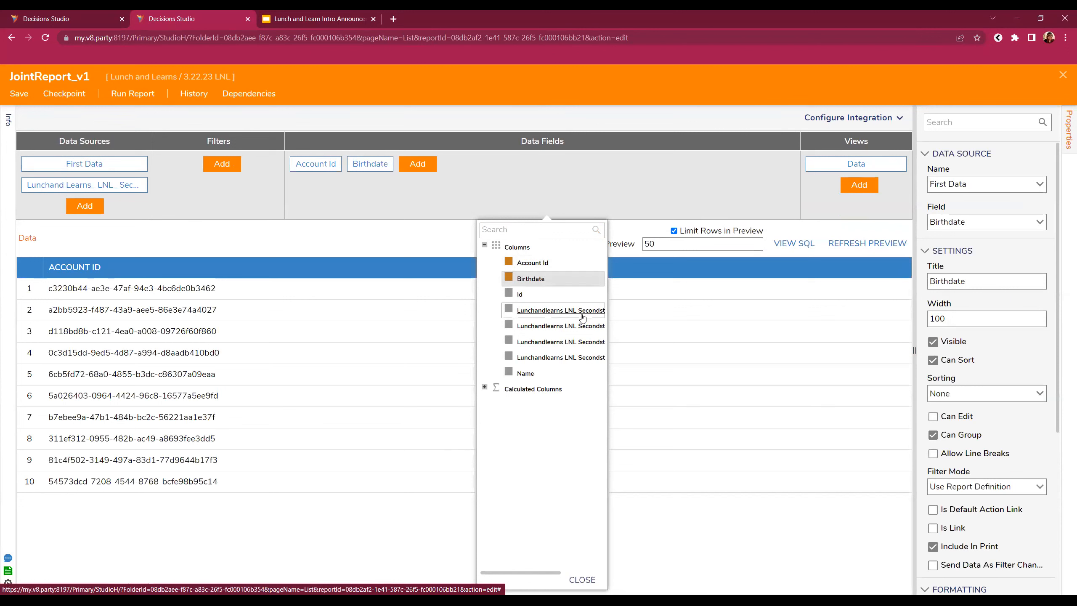
left_click_drag(524, 573, 567, 573)
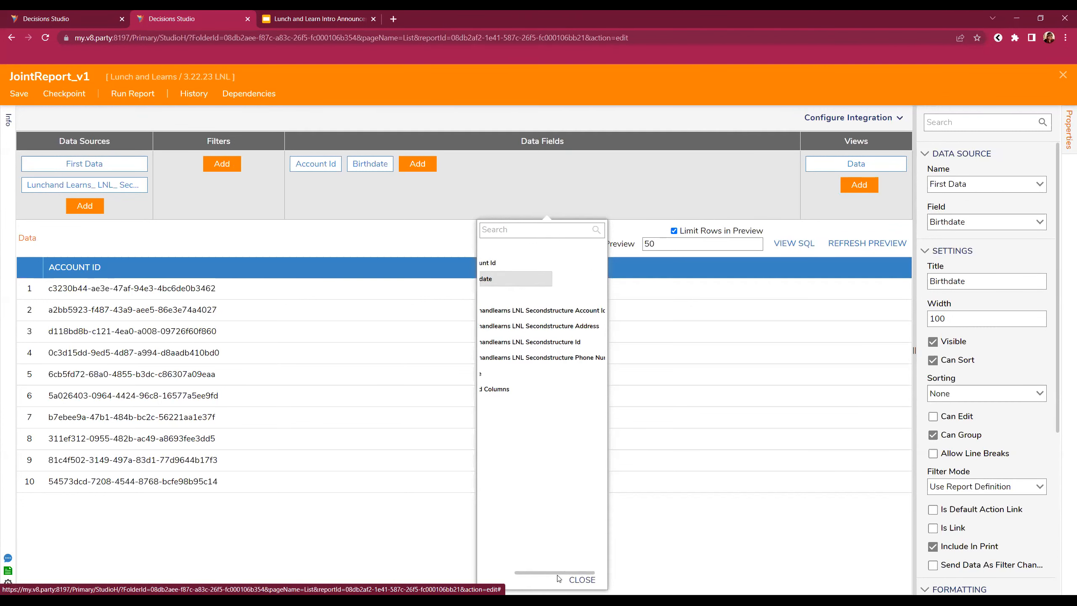
left_click(576, 326)
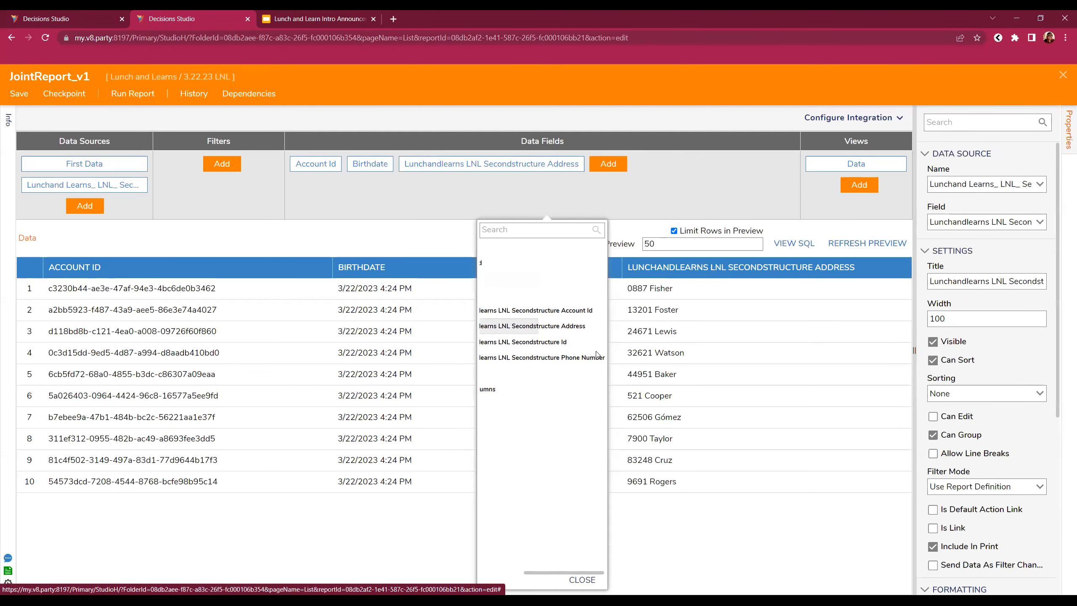
left_click(580, 359)
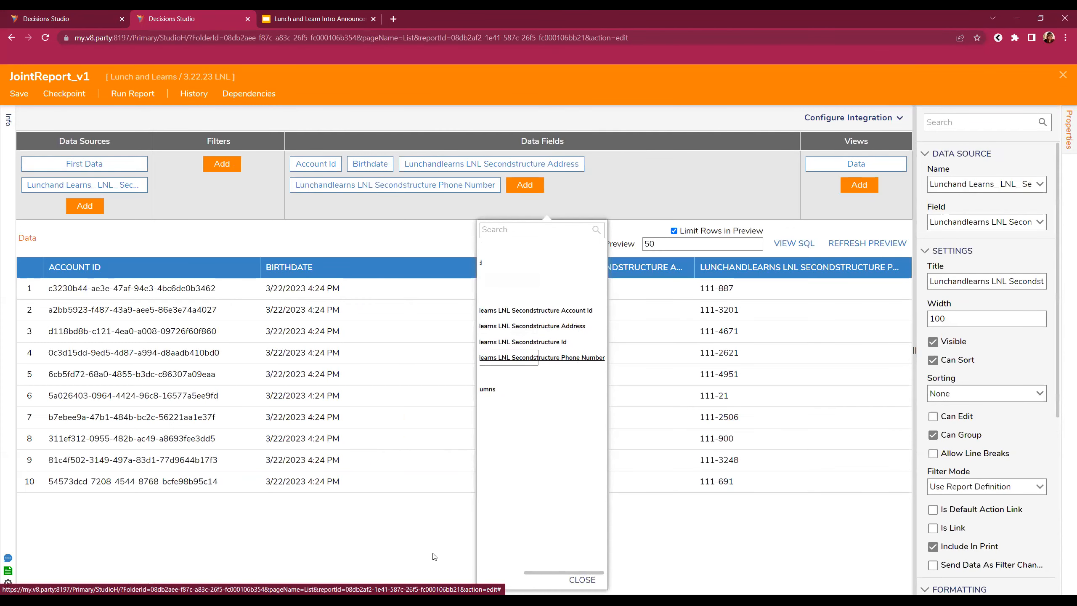
left_click(396, 558)
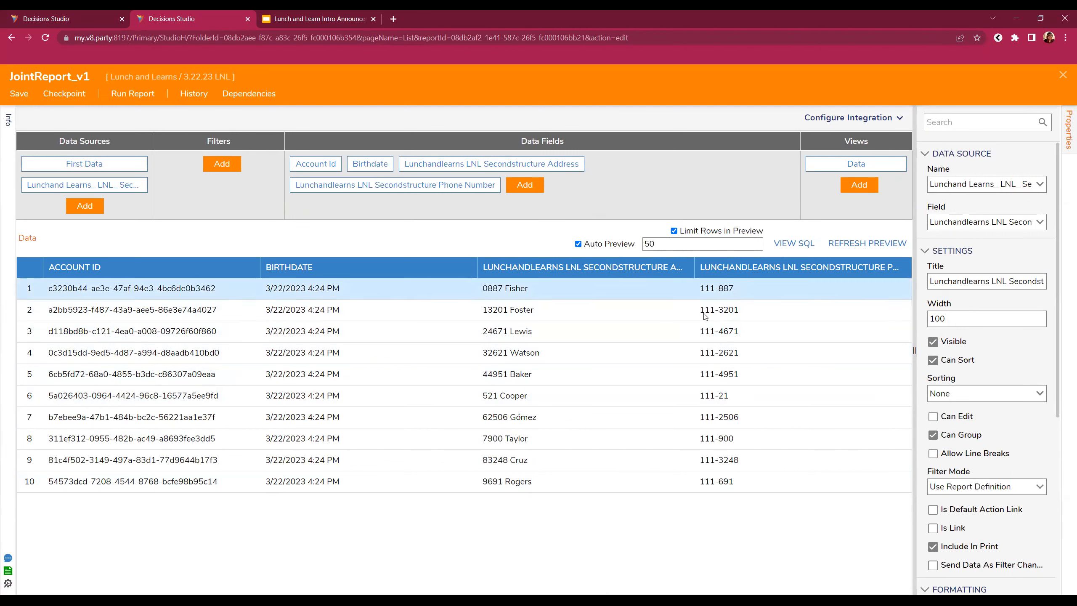
- Save JointReport_v1, widen the Properties pane, and show the report-wide properties
left_click(18, 92)
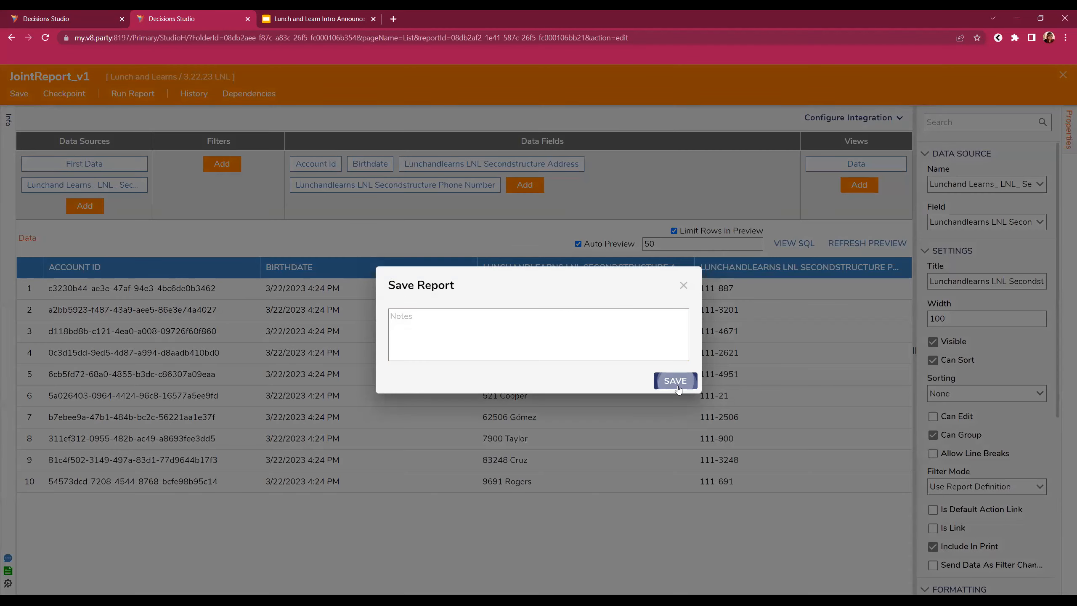
left_click(676, 381)
scroll(968, 451, "down", 3)
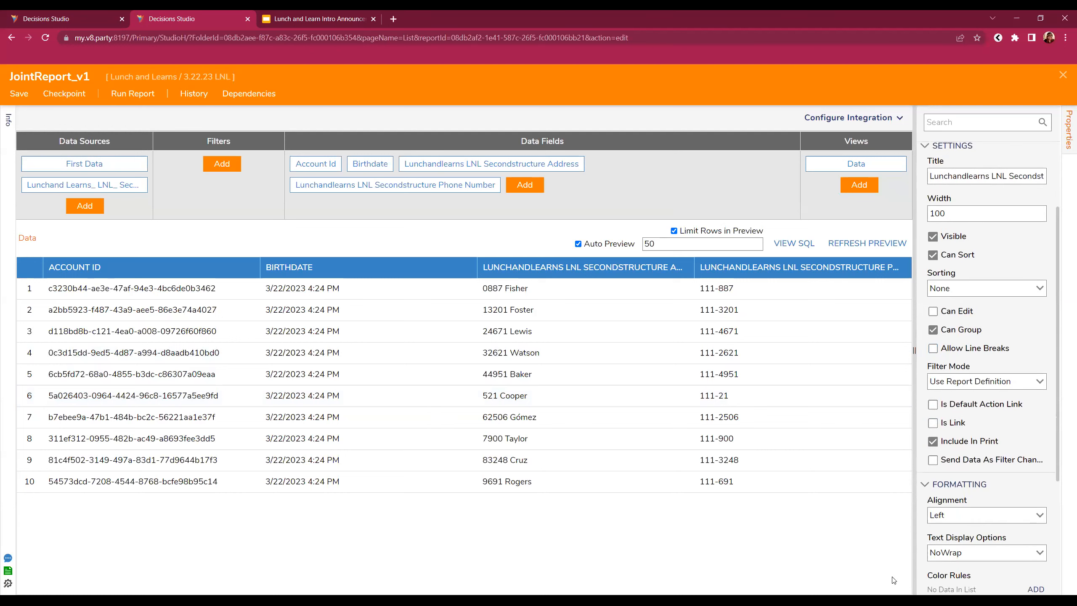
scroll(1034, 513, "down", 4)
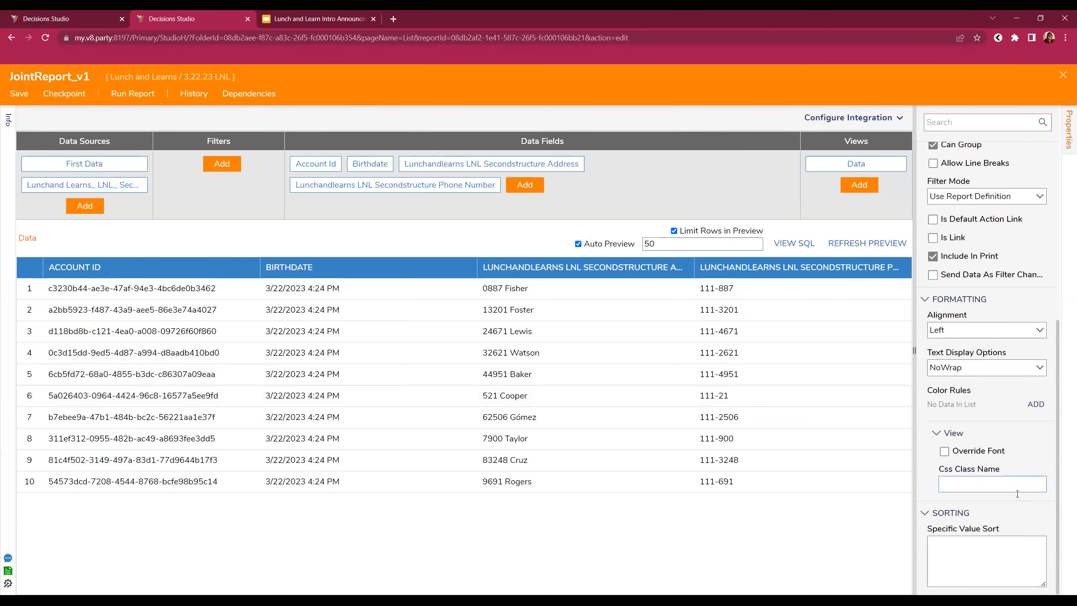
scroll(970, 509, "up", 5)
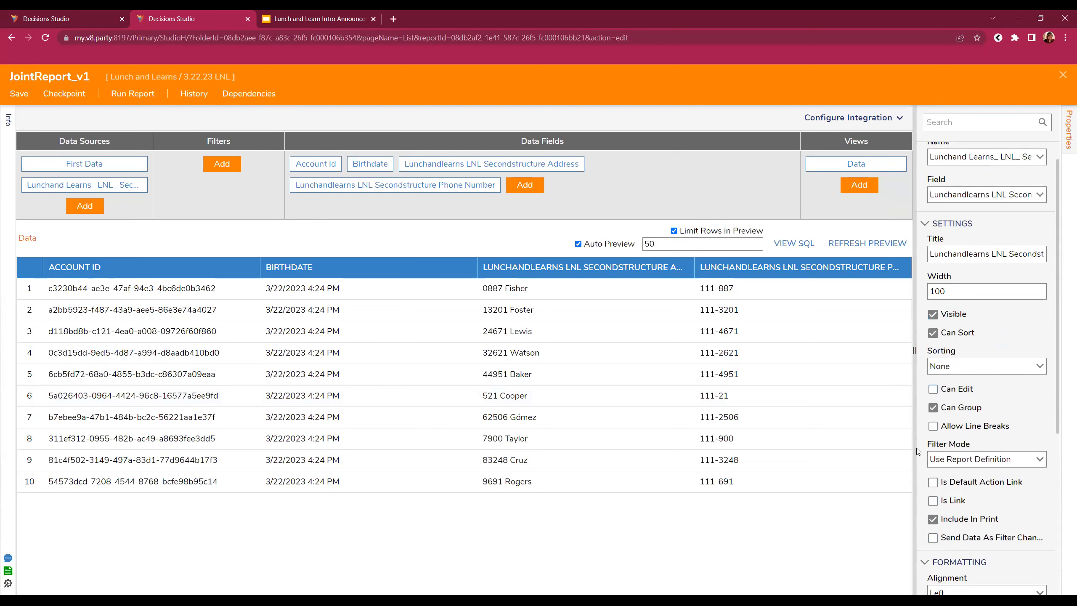
left_click_drag(915, 432, 732, 405)
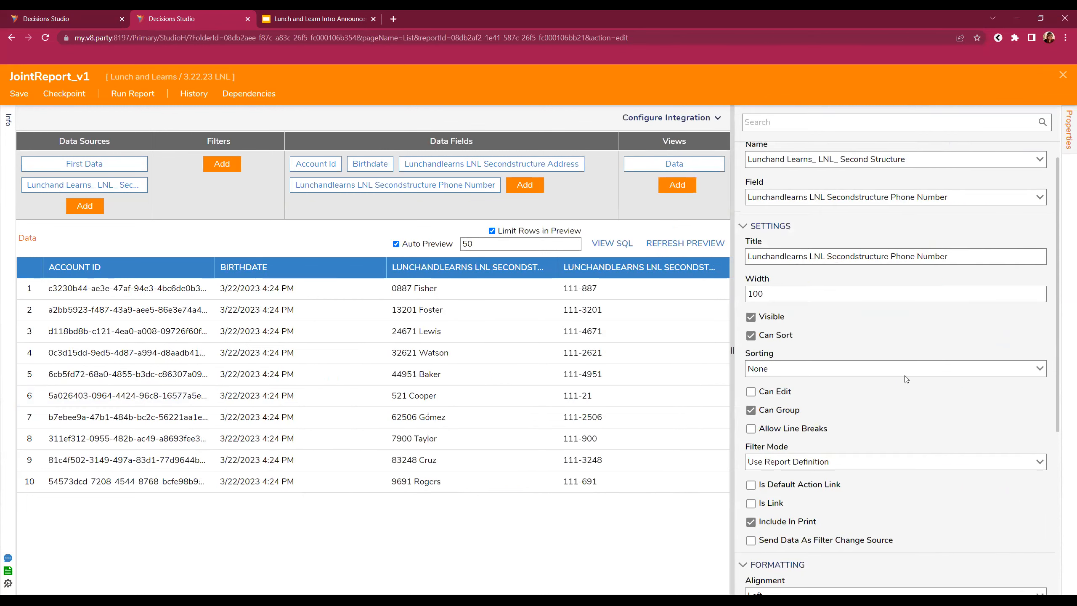
left_click(675, 222)
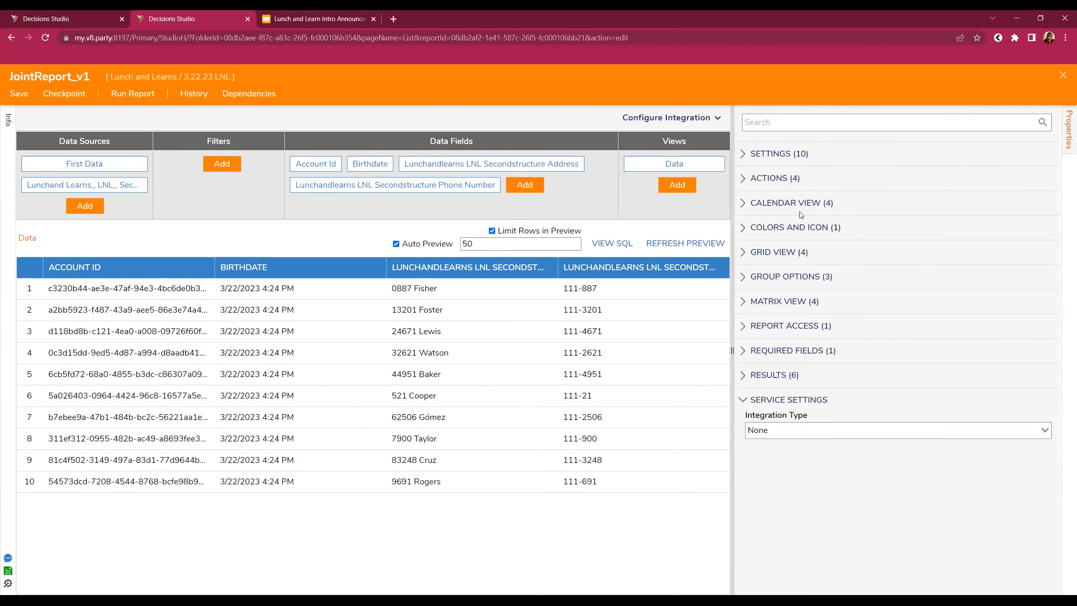
- Enable Generate Step To Run Report with generated type name JointFirstSecondData
left_click(786, 374)
scroll(786, 375, "down", 1)
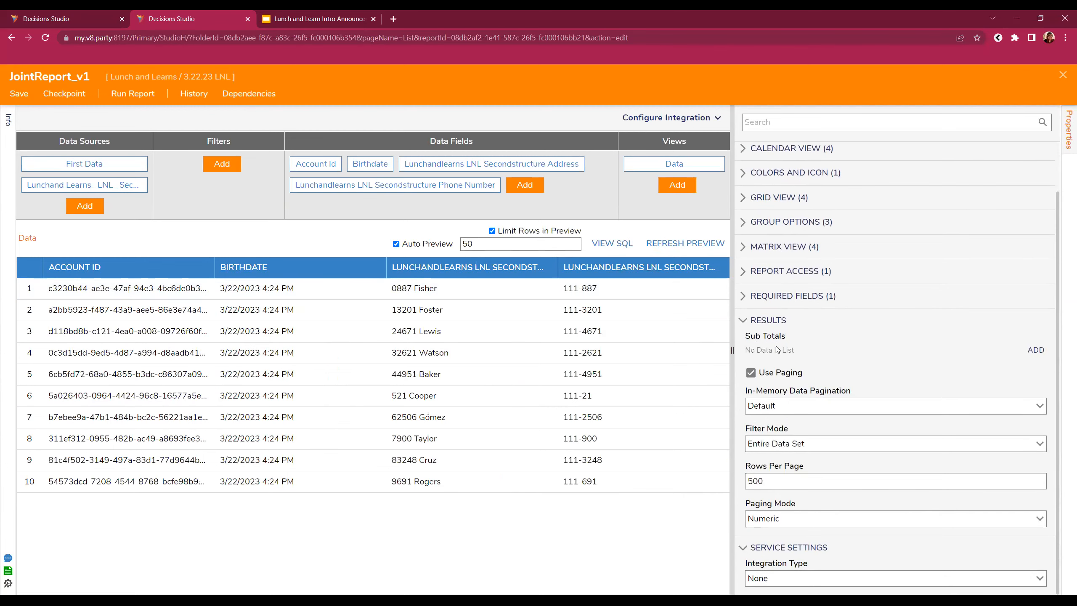
left_click(771, 297)
left_click(776, 271)
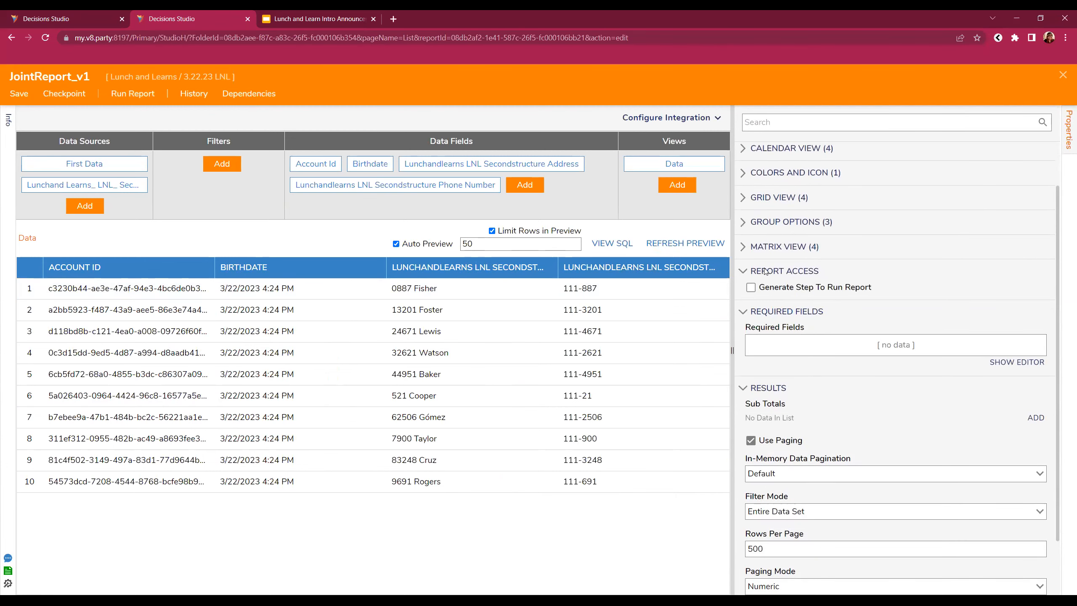
left_click(750, 287)
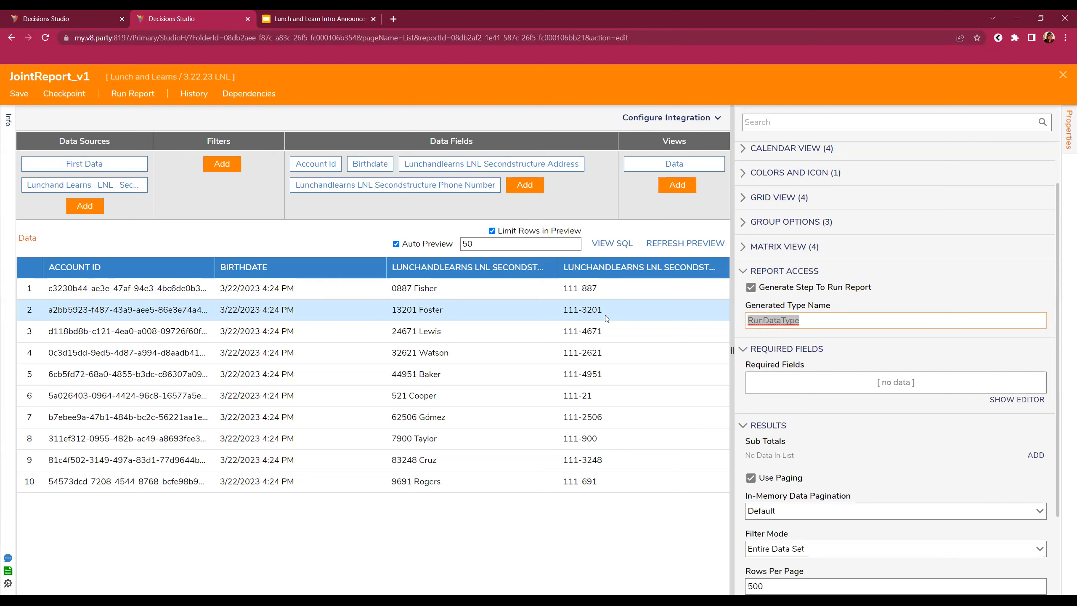
type("Jo")
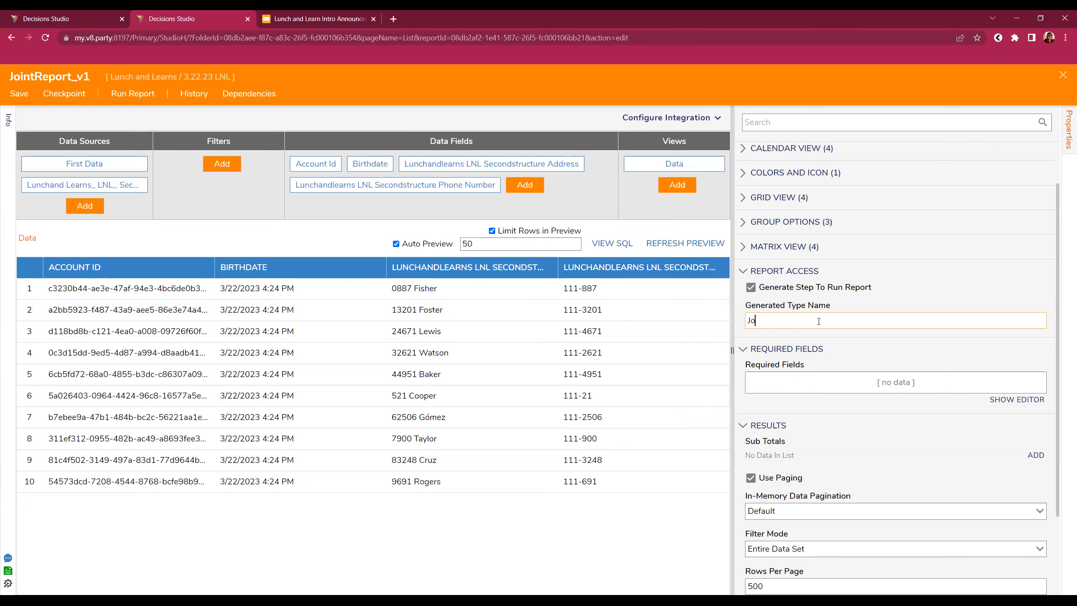
type("intFlr")
type("rstSecondData")
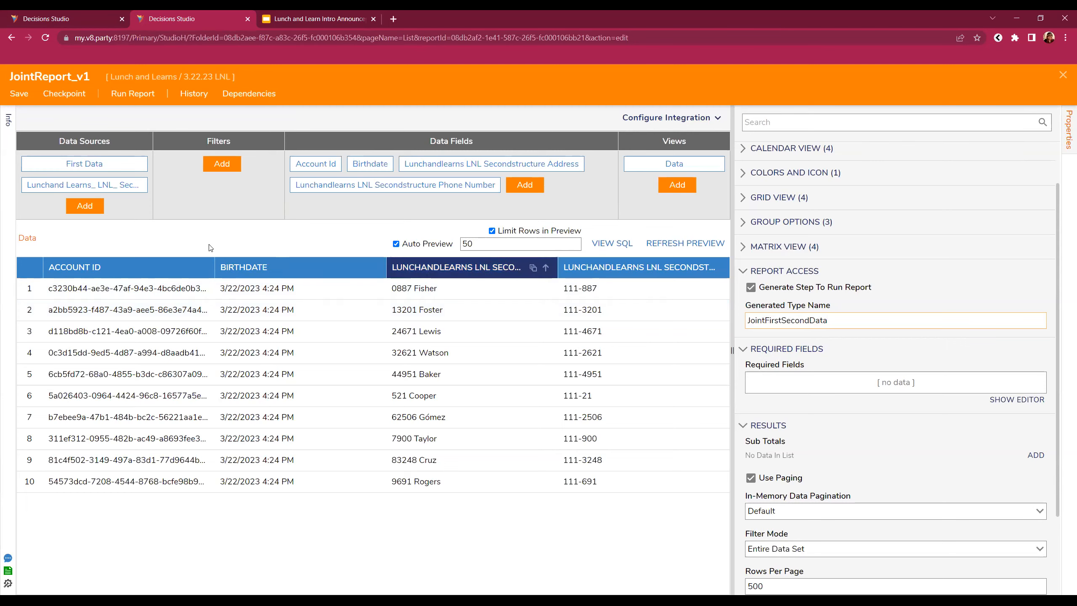
- Save the report, dismiss the compile notification, and close the report editor
left_click(17, 93)
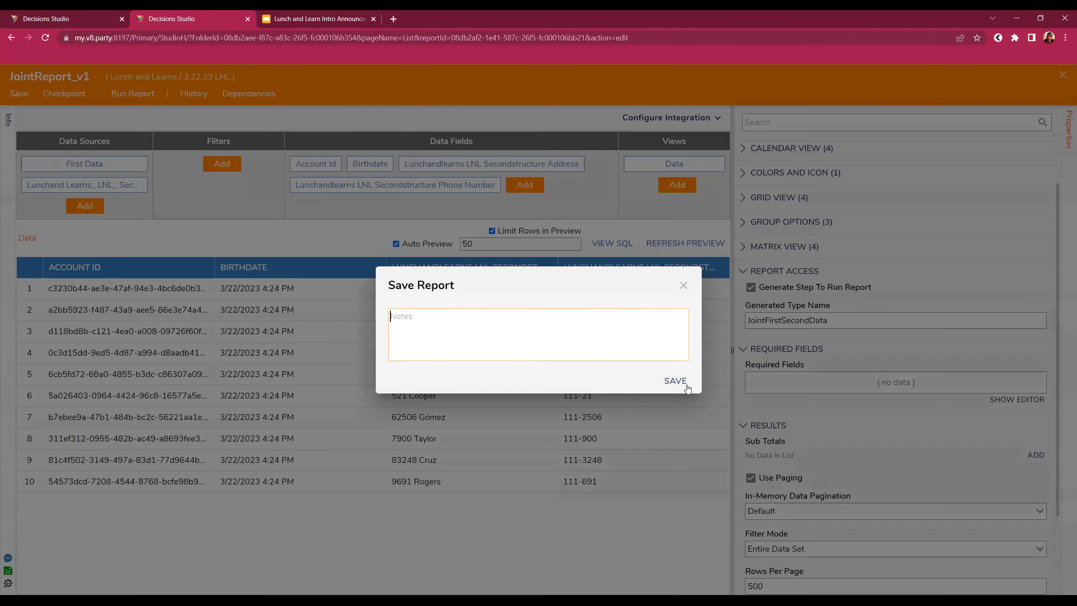
left_click(684, 381)
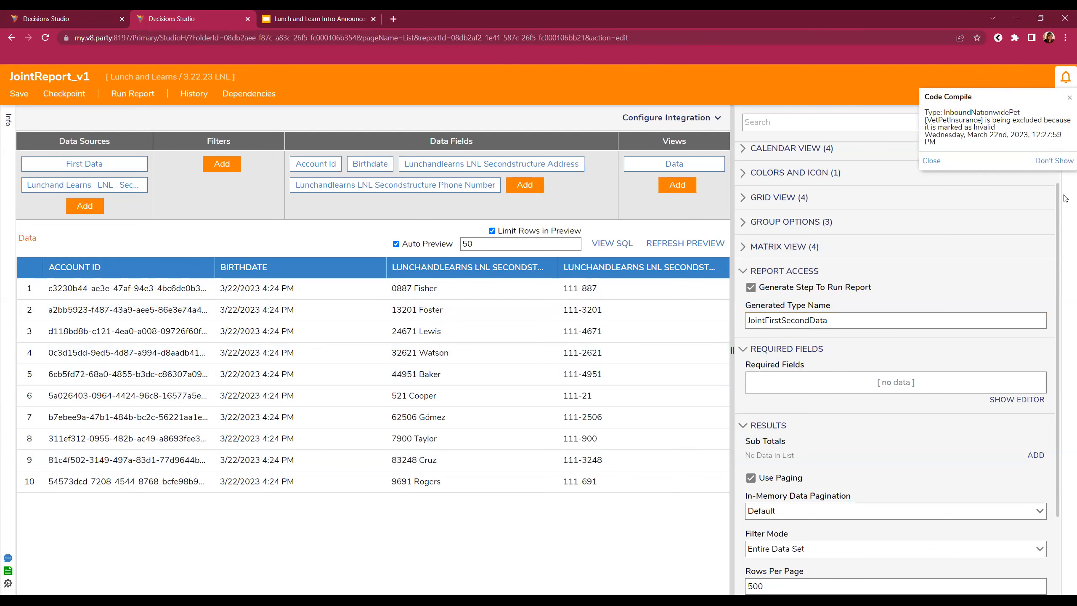
left_click(932, 161)
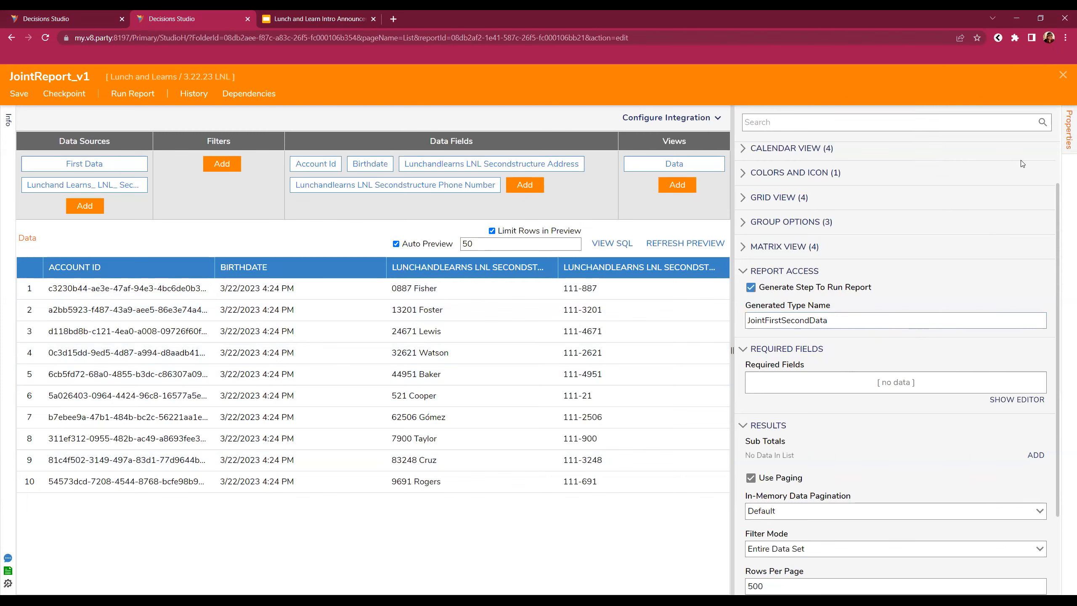
left_click(932, 154)
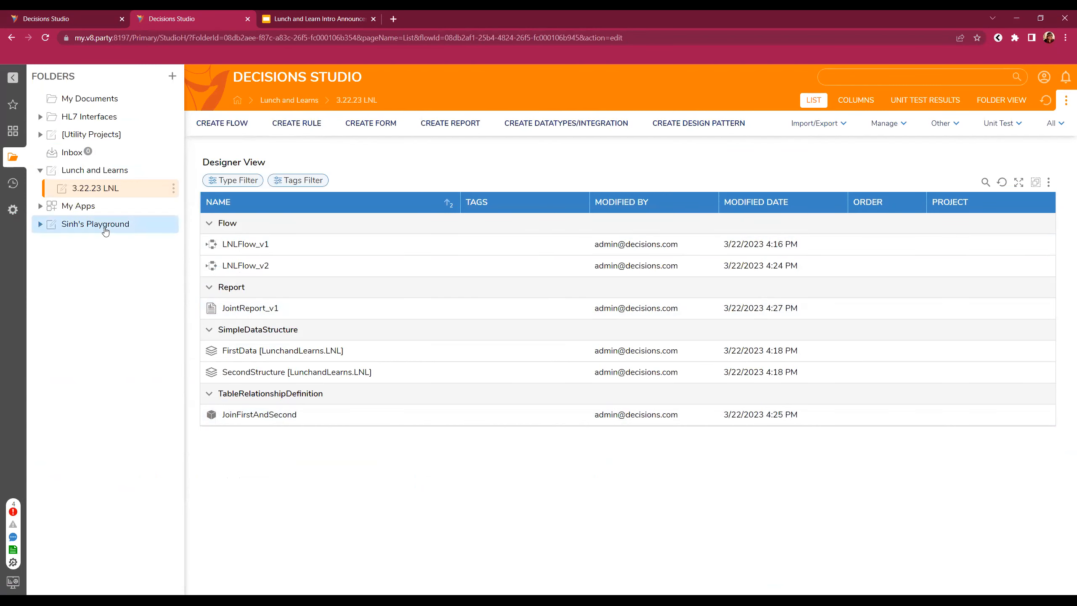
- Open LNLFlow_v2 from the 3.22.23 LNL folder, accepting the Object is locked prompt
right_click(103, 191)
mouse_move(299, 197)
mouse_move(339, 196)
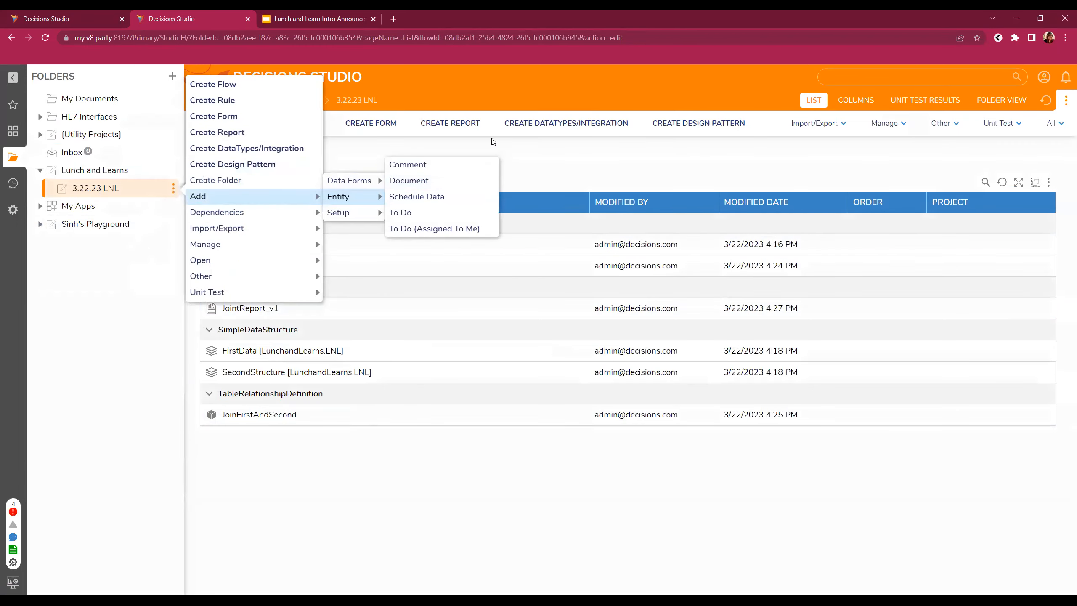
left_click(493, 142)
left_click(217, 124)
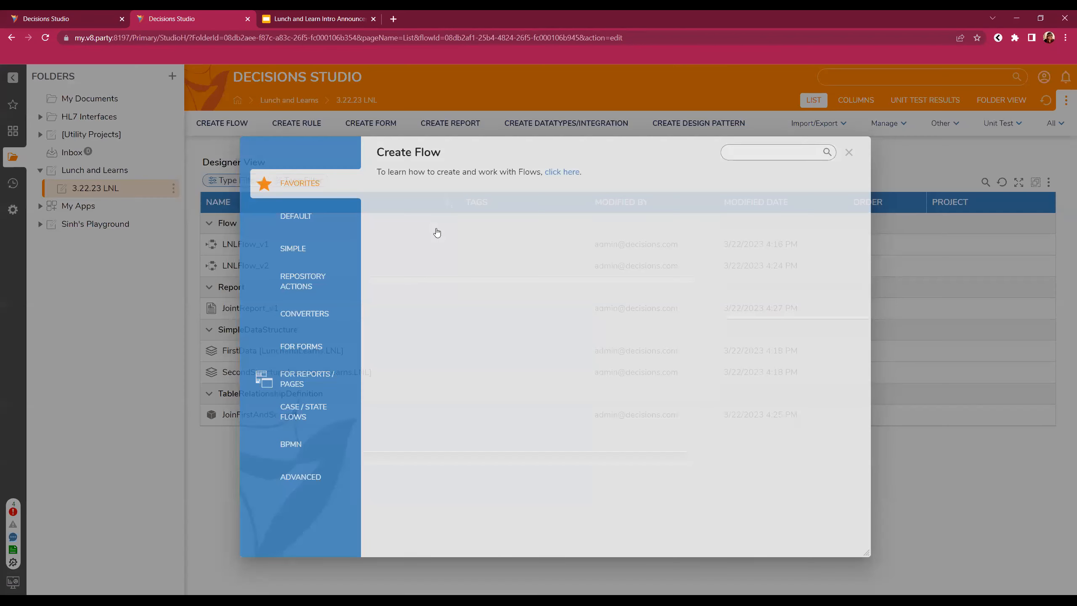
left_click(849, 151)
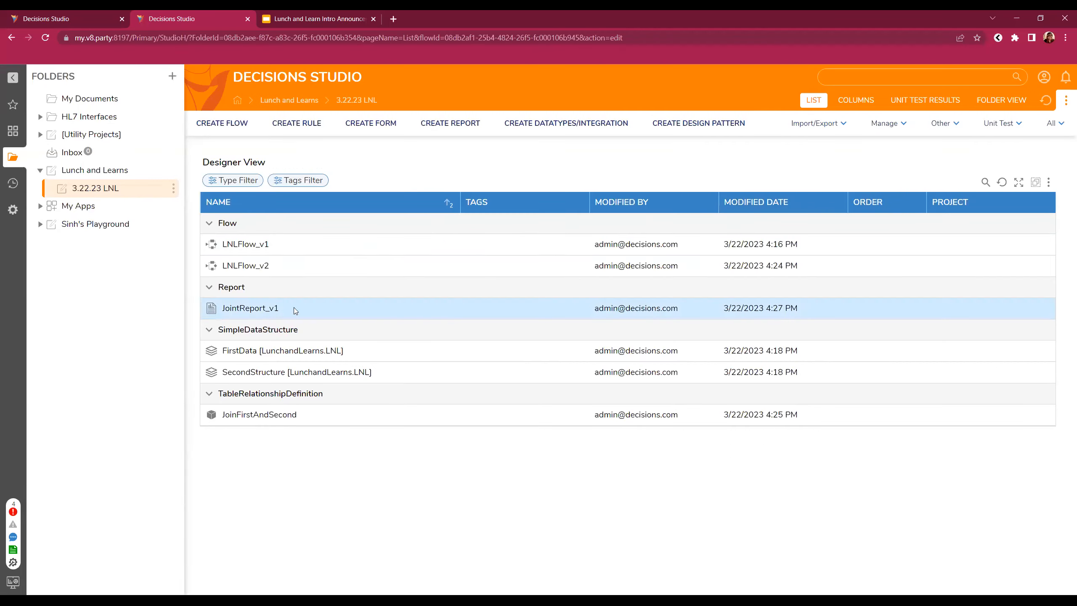
left_click(240, 266)
key("Return")
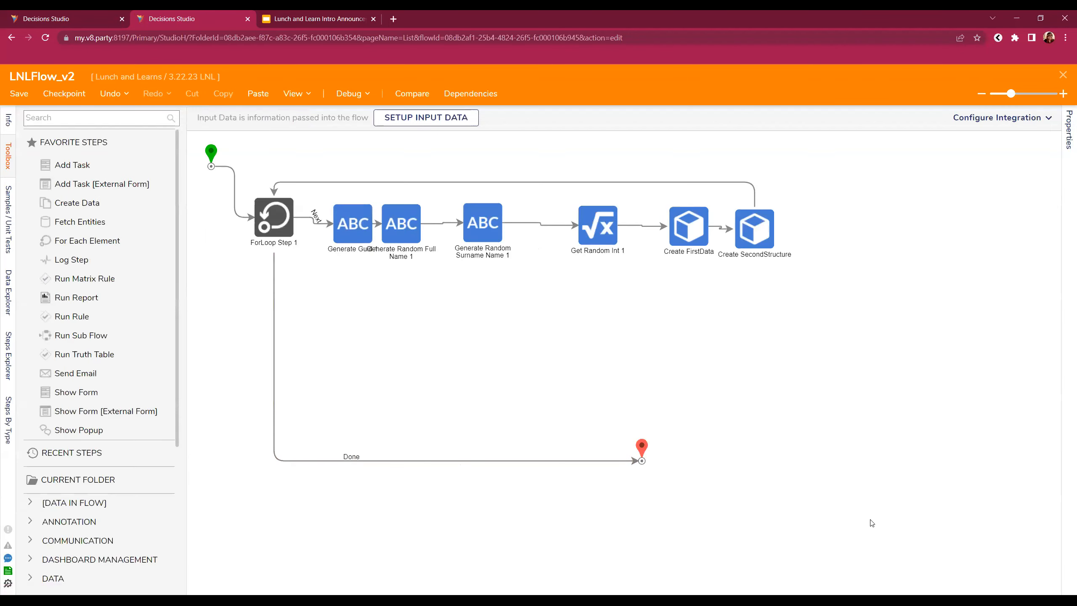
- Add a Run Report step to LNLFlow_v2 and connect the flow start to it
left_click(56, 112)
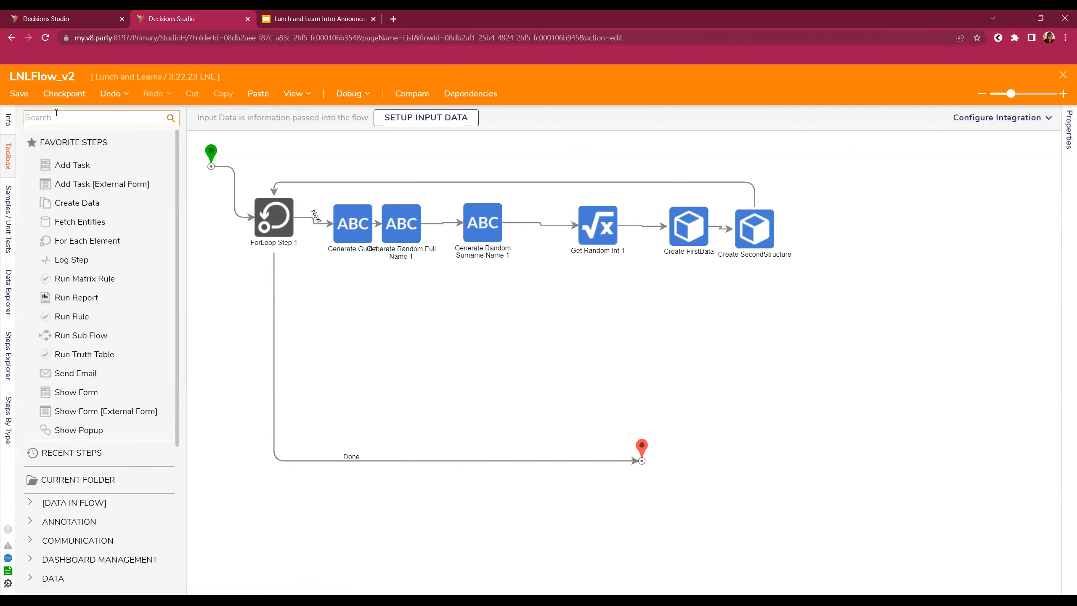
type("run report")
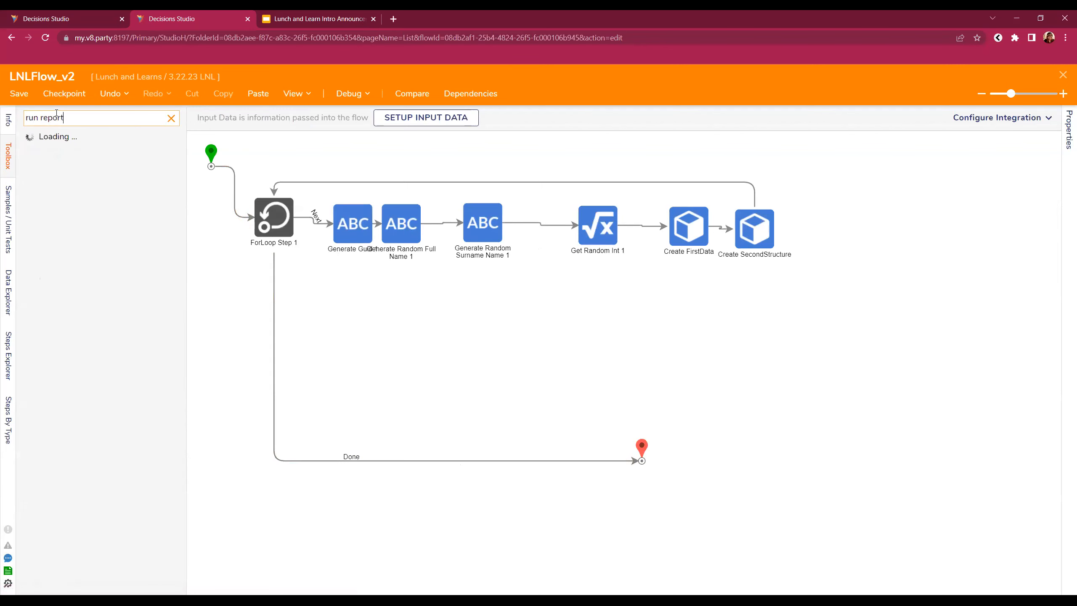
left_click_drag(63, 138, 372, 331)
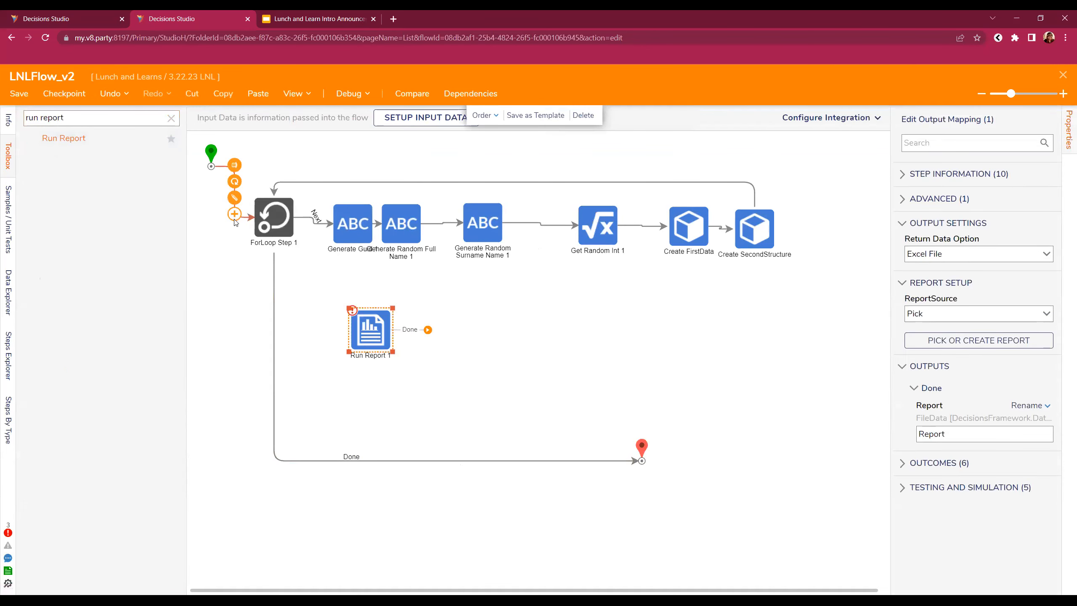
left_click(250, 217)
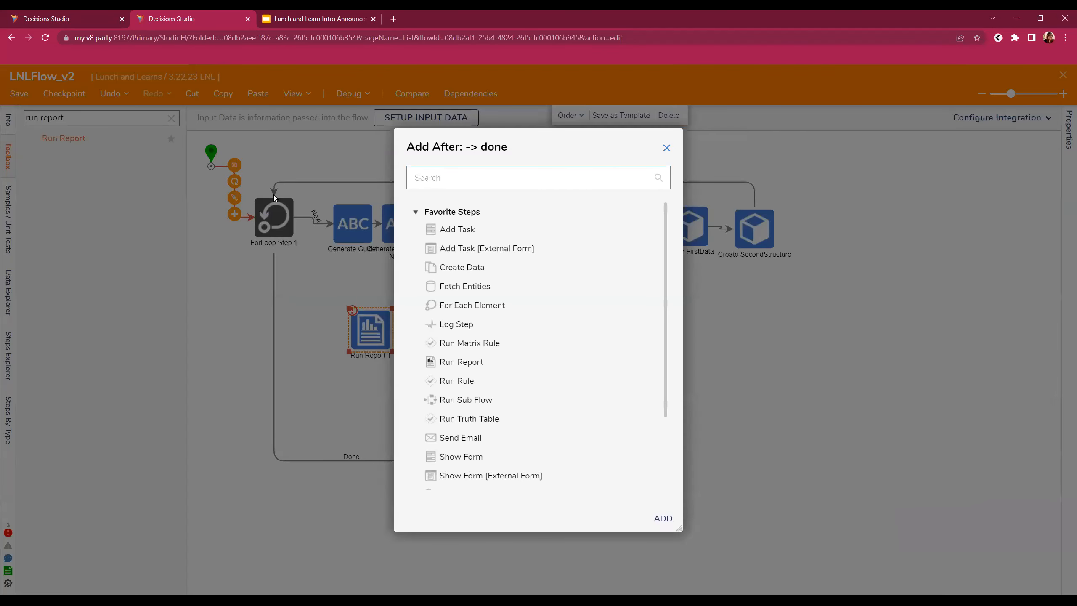
left_click(666, 148)
left_click_drag(214, 166, 369, 337)
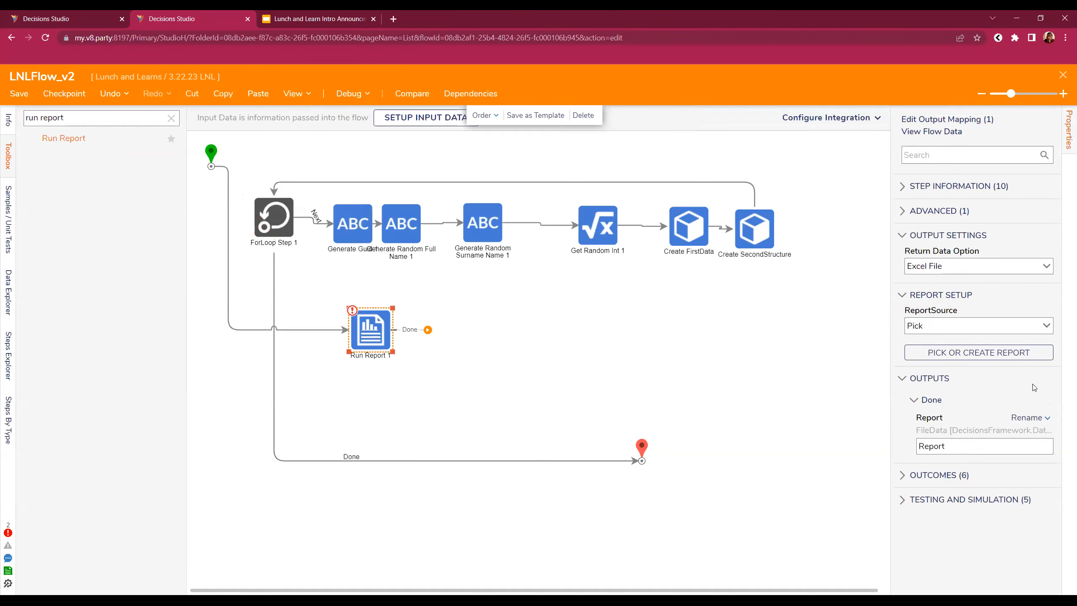
- Set the step to run JointReport_v1 and return typed data via Select Type
left_click(975, 352)
left_click(635, 393)
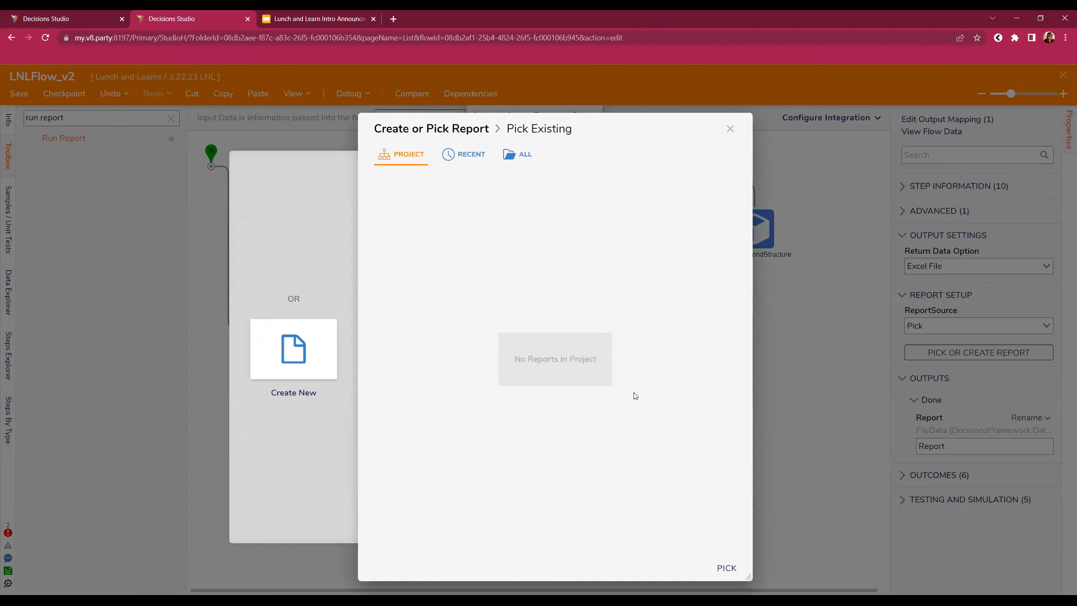
left_click(465, 154)
left_click(449, 229)
left_click(727, 567)
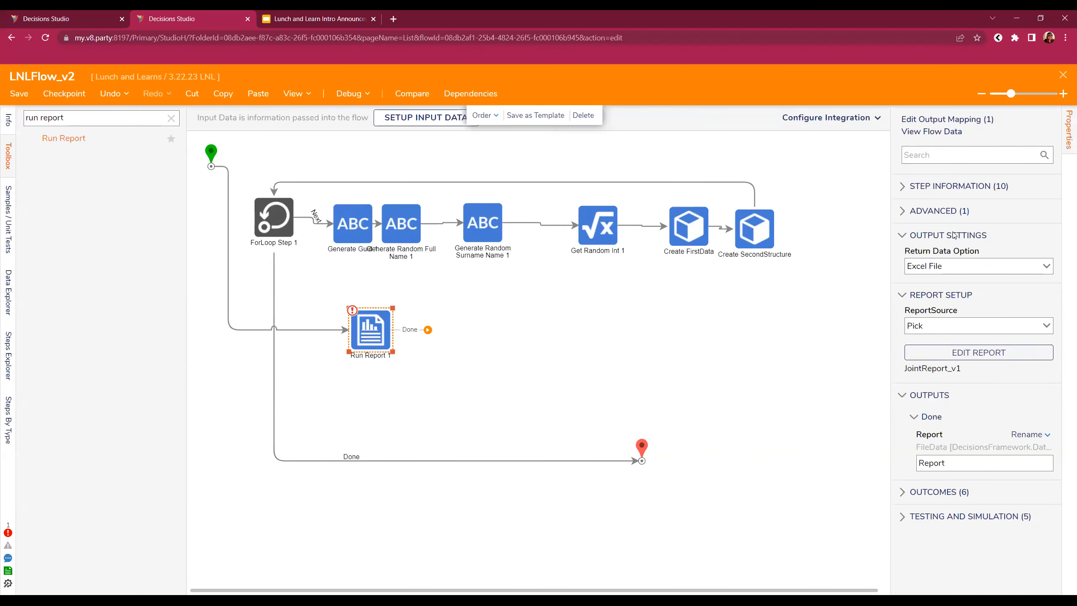
left_click(1044, 270)
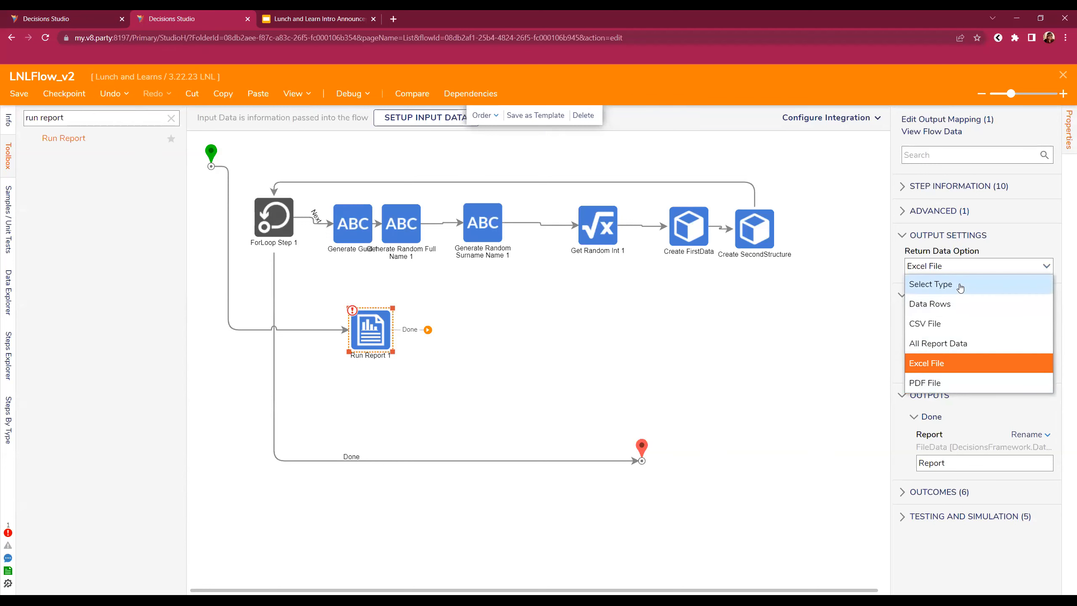
left_click(988, 285)
left_click_drag(891, 304, 914, 302)
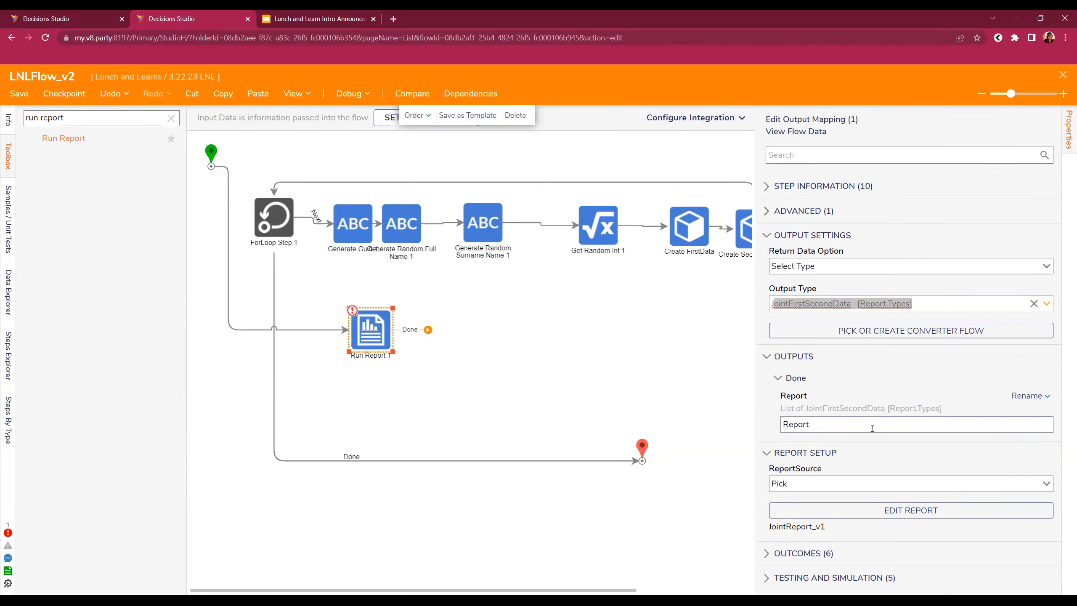
- Connect Run Report 1's Done outcome to the End node
left_click_drag(428, 330, 642, 460)
- Save LNLFlow_v2 and run a debug session to view Run Report 1's output data
left_click(19, 98)
left_click(674, 386)
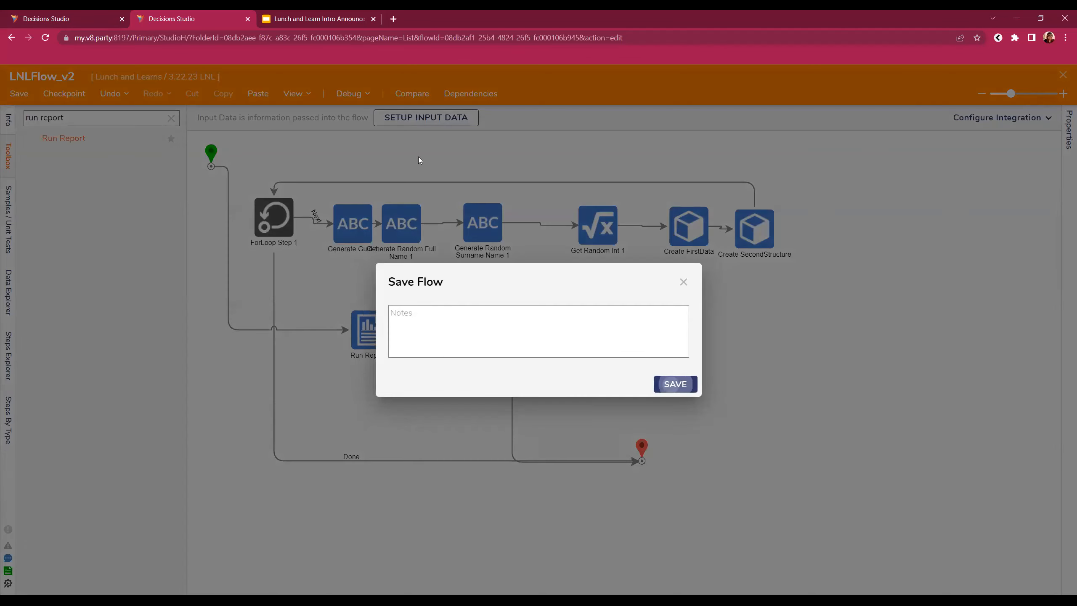
left_click(354, 95)
left_click(587, 270)
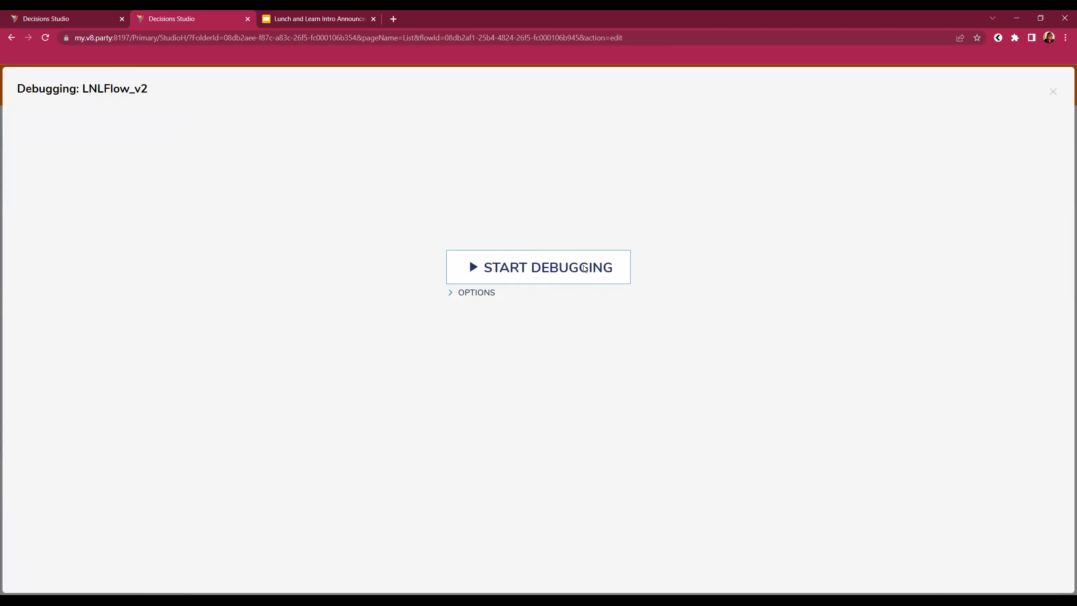
mouse_move(405, 315)
left_click(521, 348)
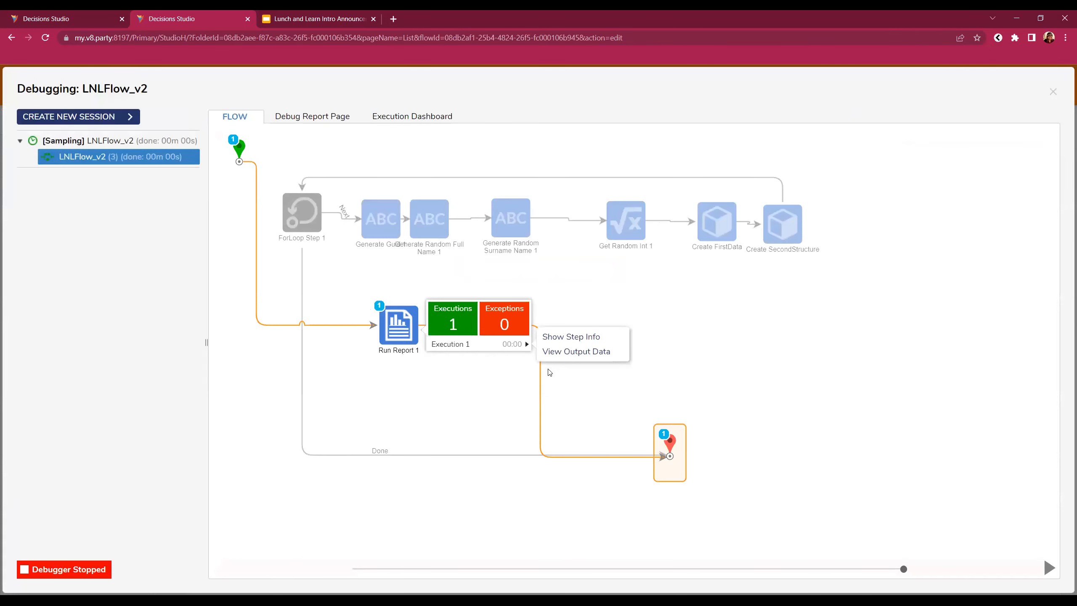
left_click(577, 353)
left_click_drag(560, 214, 251, 79)
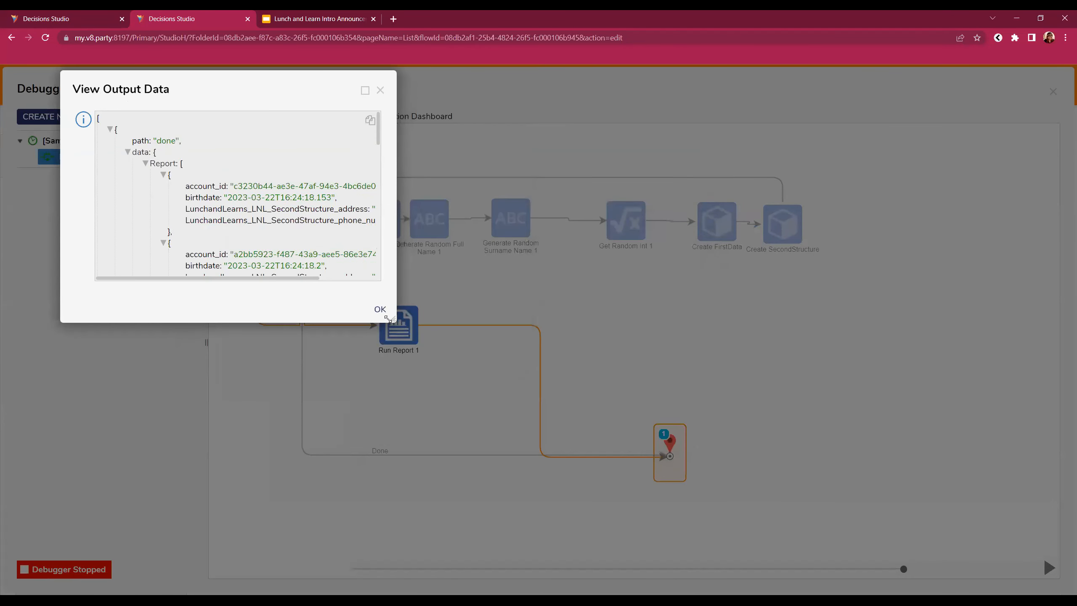
left_click_drag(390, 321, 829, 521)
left_click(817, 90)
left_click(1054, 91)
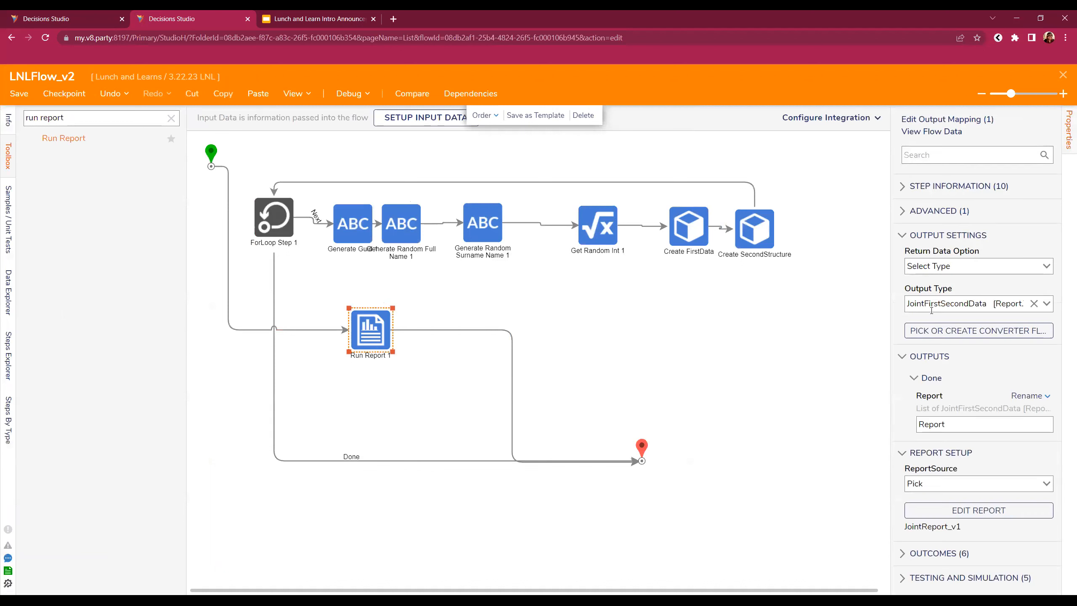
- Set Run Report 1's Return Data Option to Data Rows and debug again to check its output
left_click(1046, 305)
left_click(1051, 270)
left_click(965, 304)
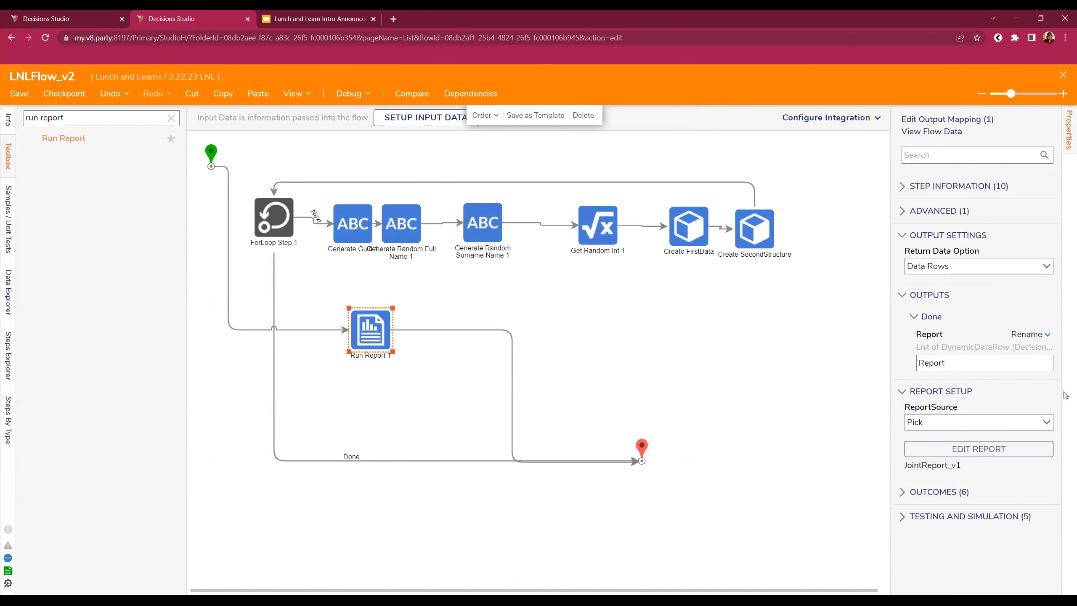
left_click(356, 106)
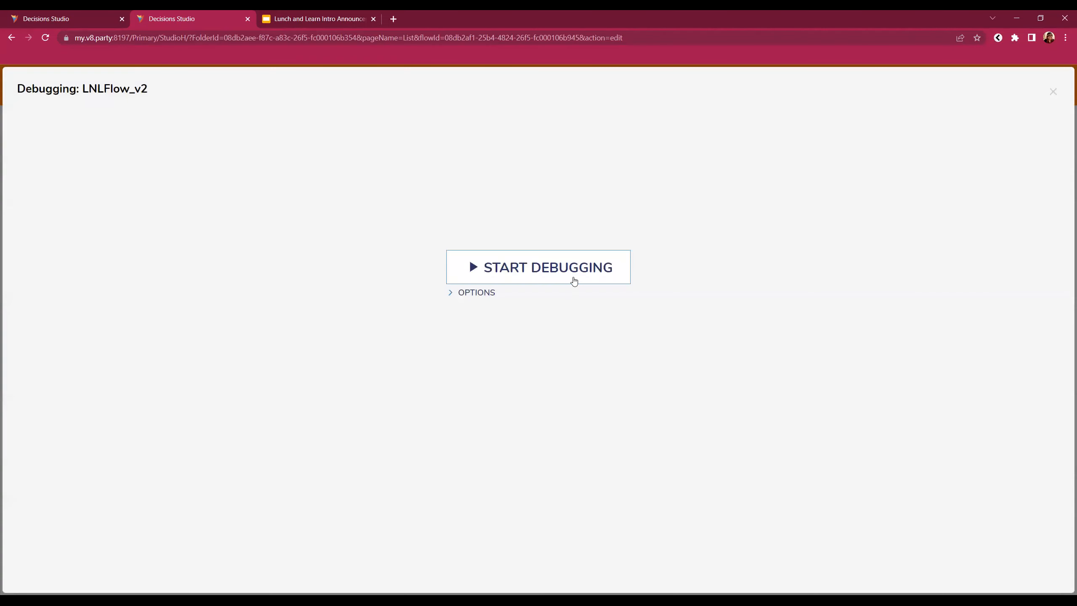
left_click(573, 278)
left_click(518, 350)
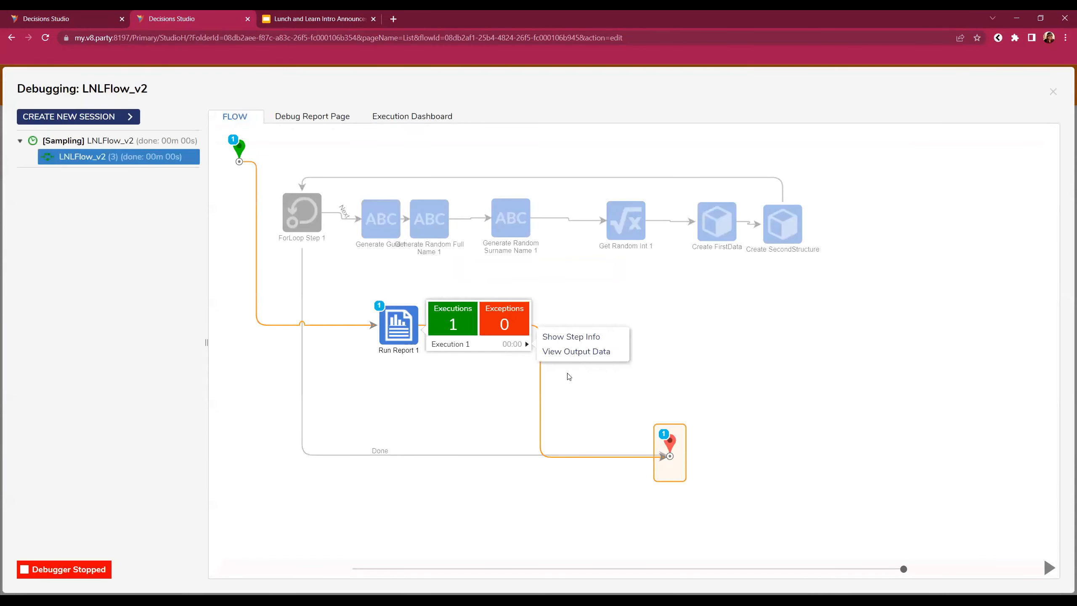
left_click(572, 356)
left_click_drag(204, 32, 205, 34)
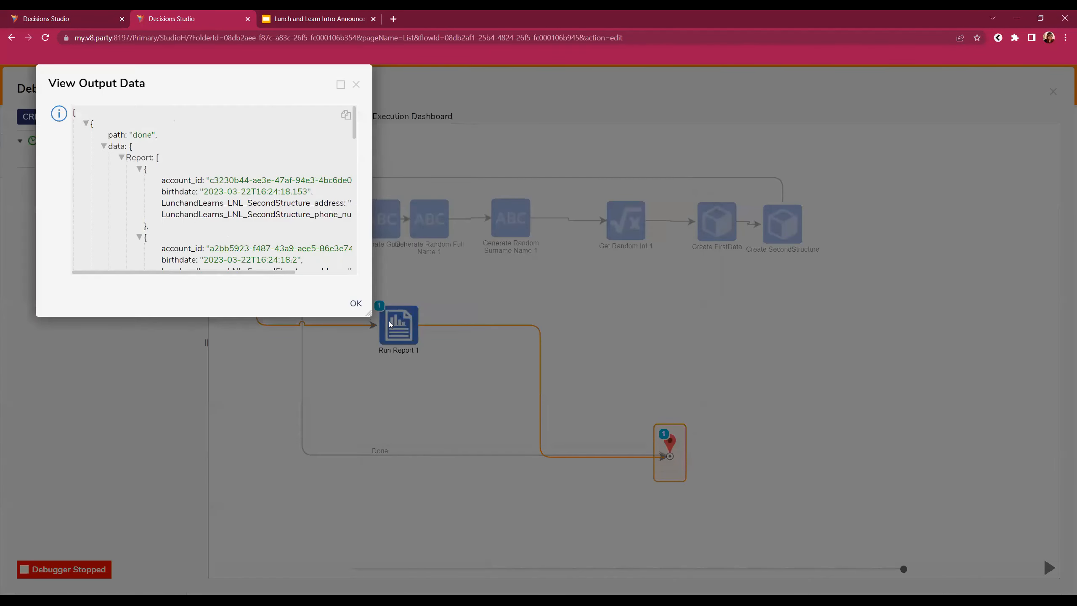
left_click_drag(638, 354, 744, 340)
left_click(733, 85)
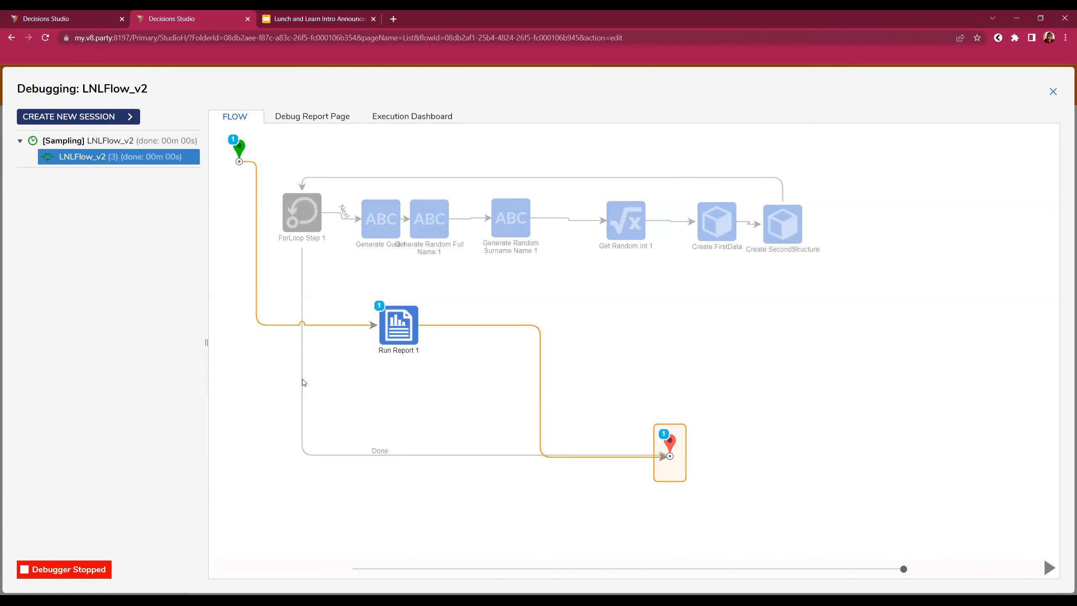
left_click(1054, 90)
left_click_drag(163, 118, 2, 114)
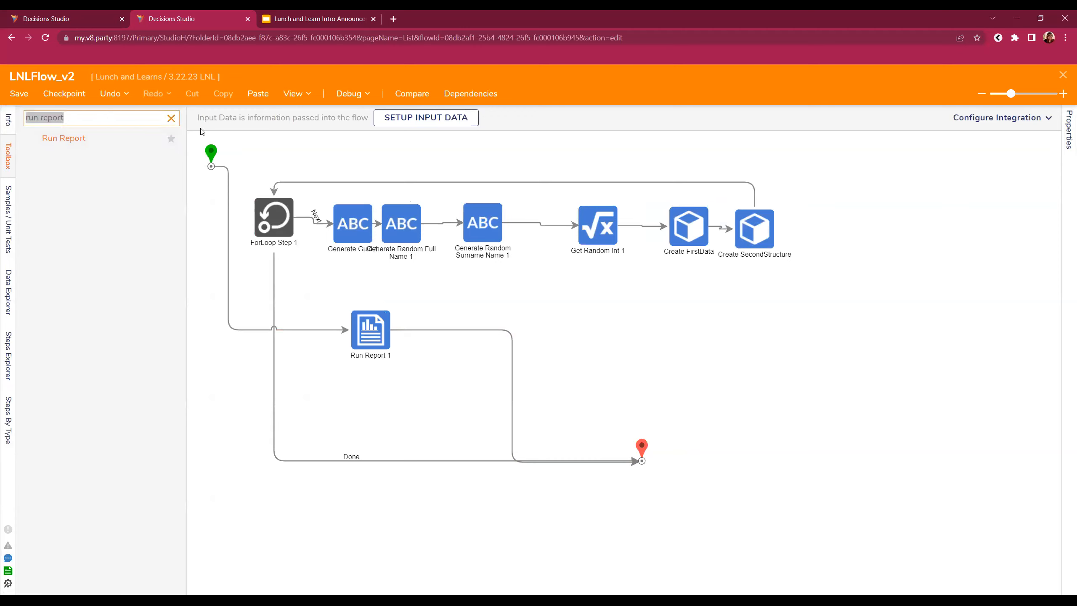
- Search the toolbox for 'create data' and insert a Create Data step after Run Report 1
type("crea")
left_click(380, 333)
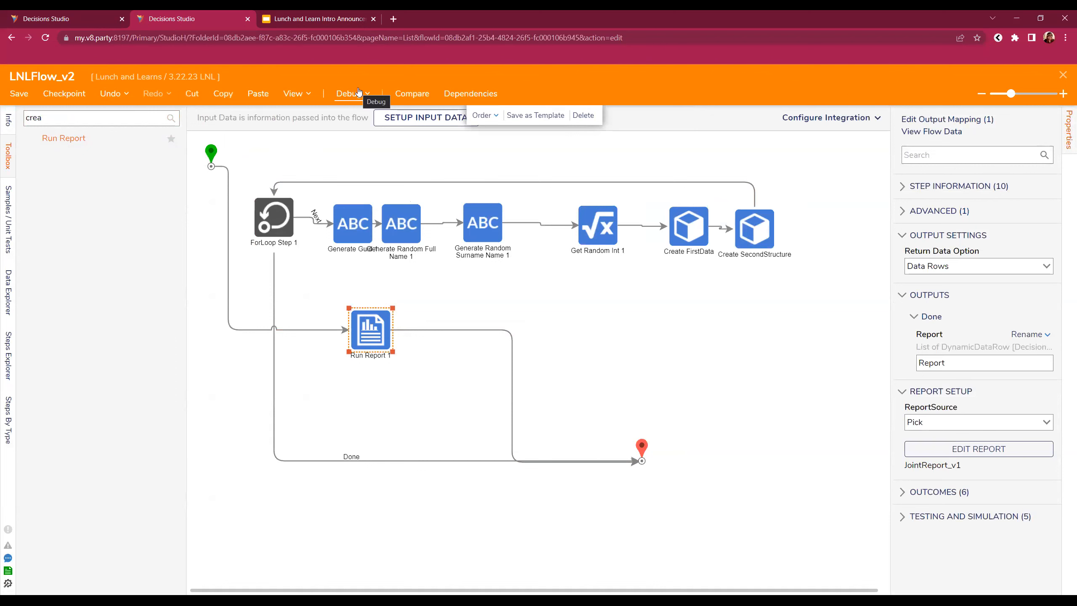
left_click(53, 121)
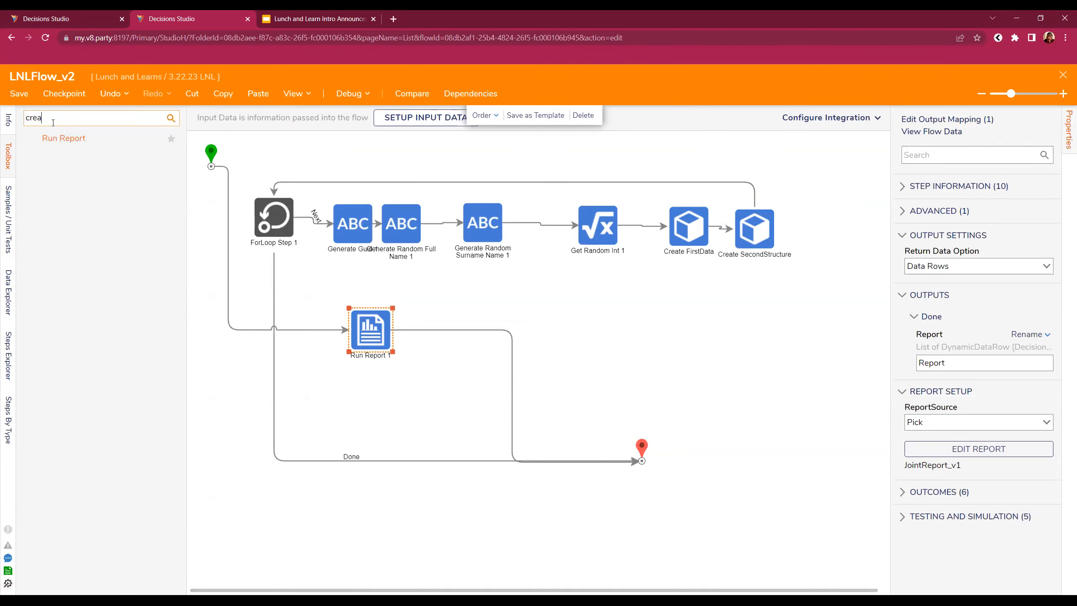
type("te data")
left_click_drag(498, 387, 499, 332)
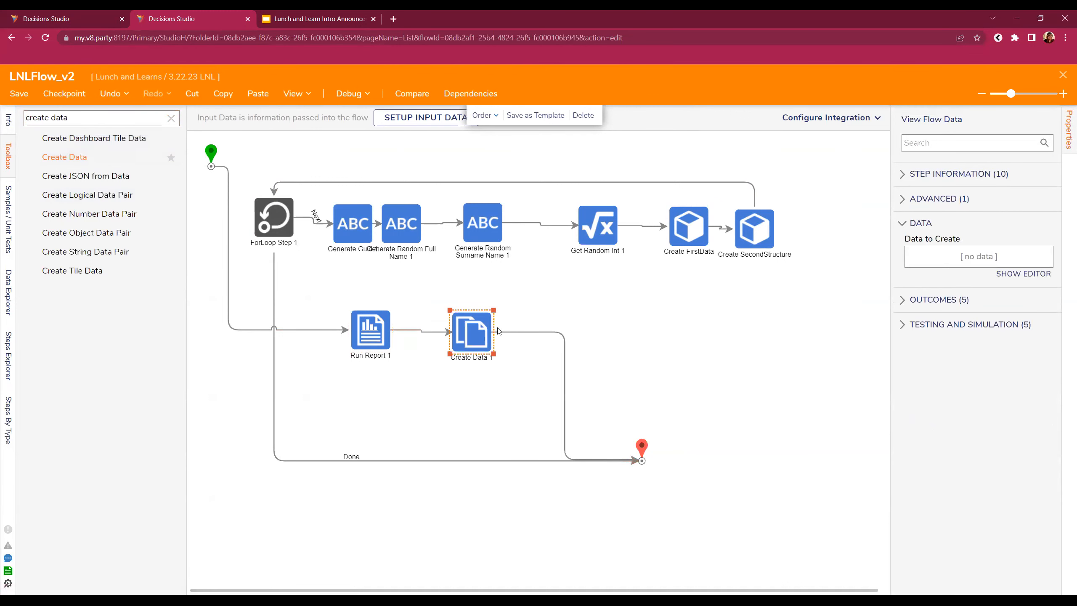
- Define an Address string to create and take its input from flow data
left_click(1034, 274)
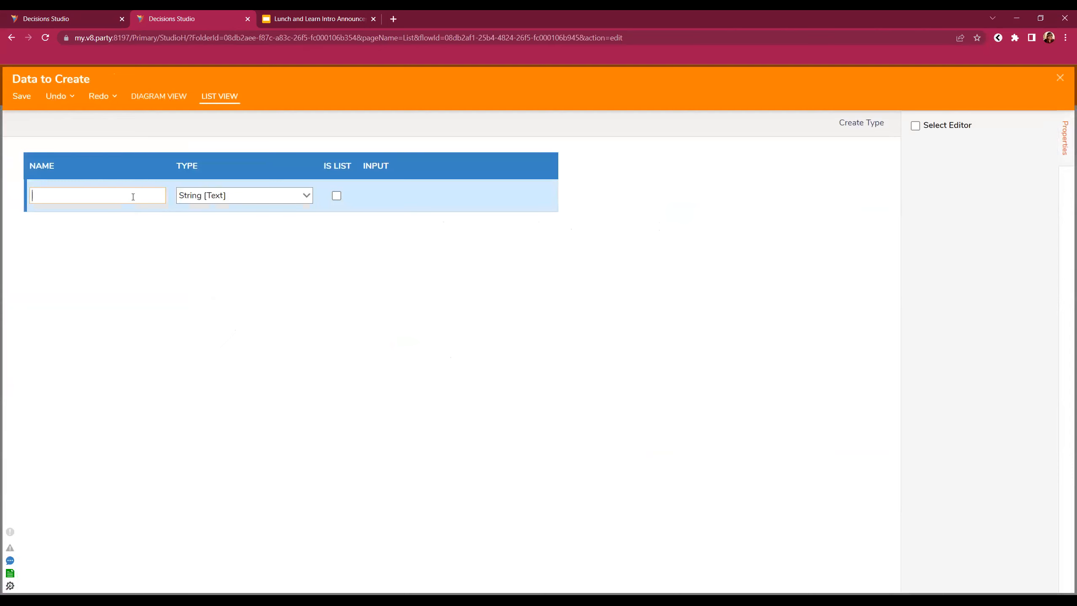
type("Address")
left_click(22, 97)
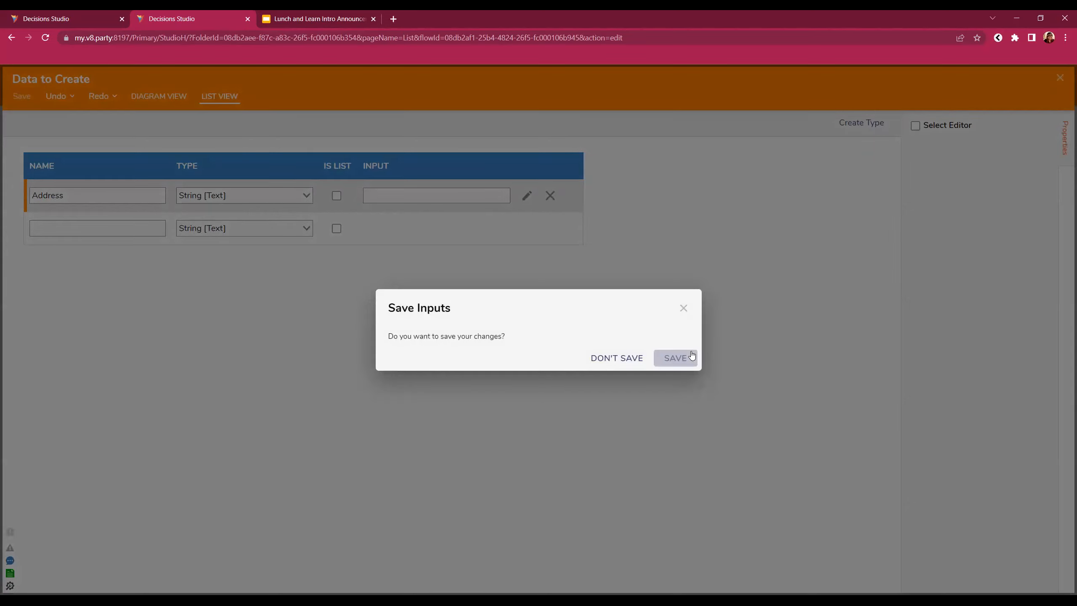
left_click(675, 357)
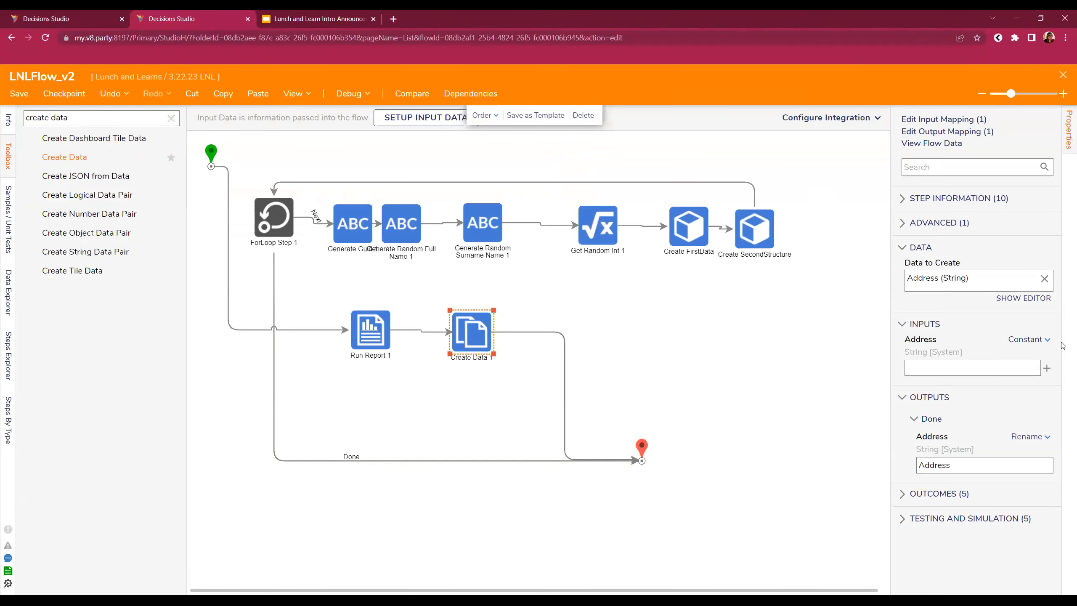
left_click(1022, 342)
- Map the Address input to the first value of the report's All Field 01
left_click(962, 304)
left_click(931, 367)
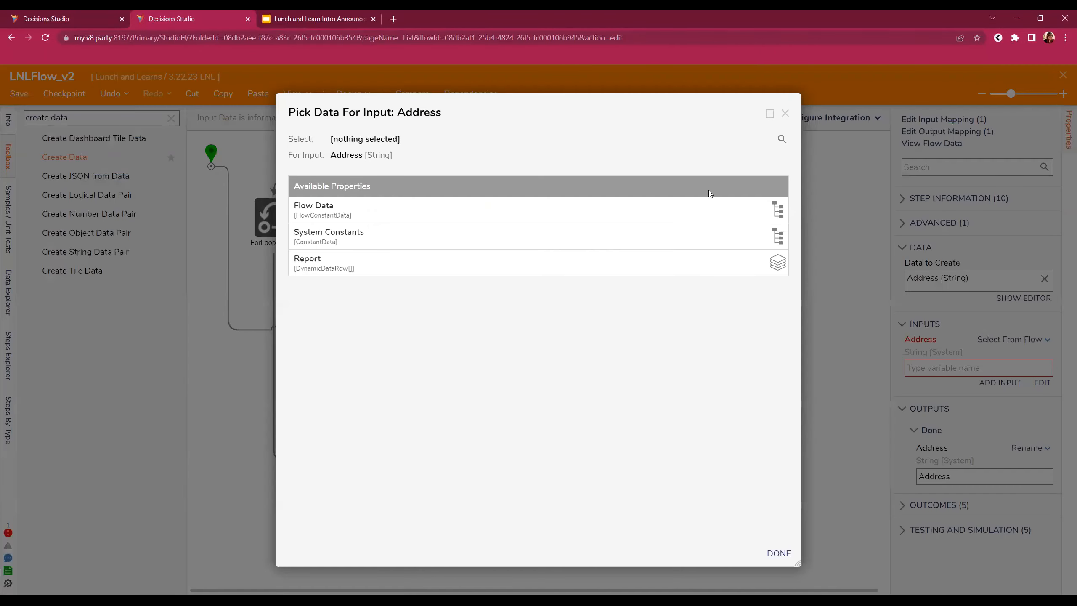
left_click(354, 263)
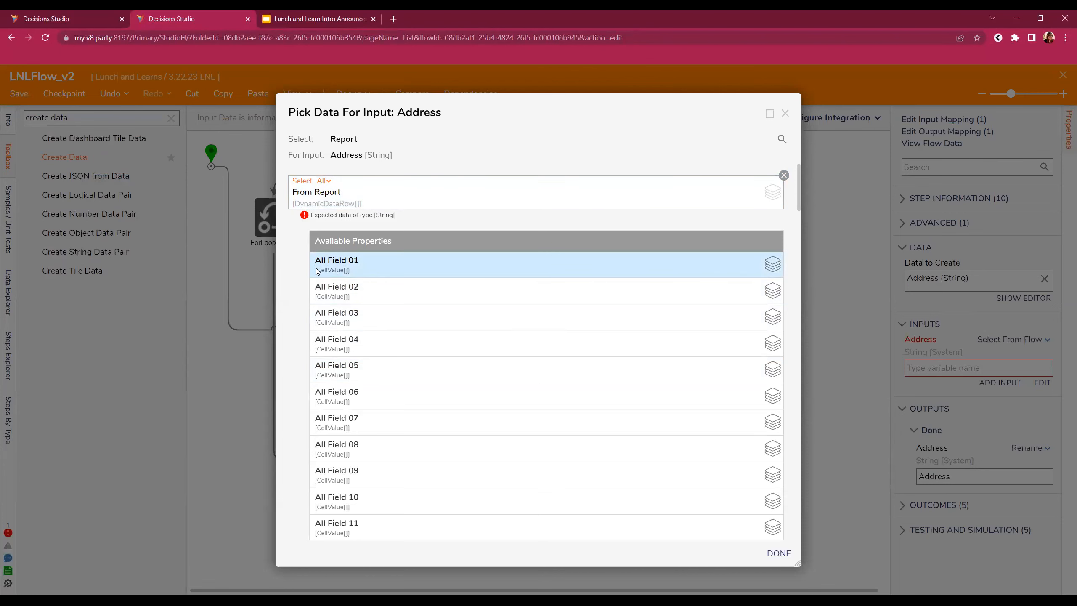
scroll(392, 402, "down", 9)
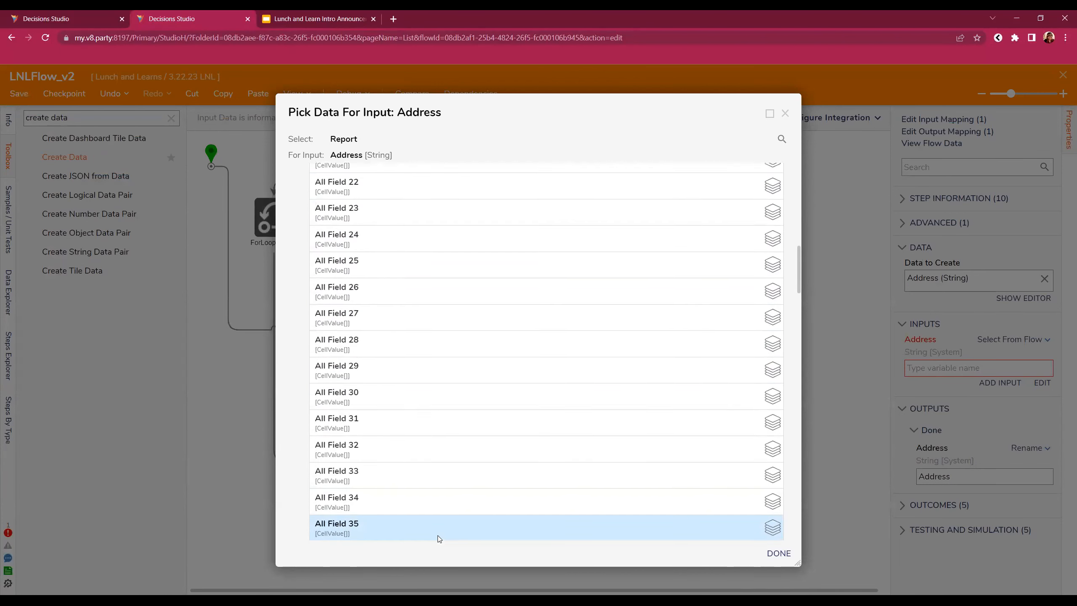
scroll(437, 353, "up", 9)
left_click(370, 213)
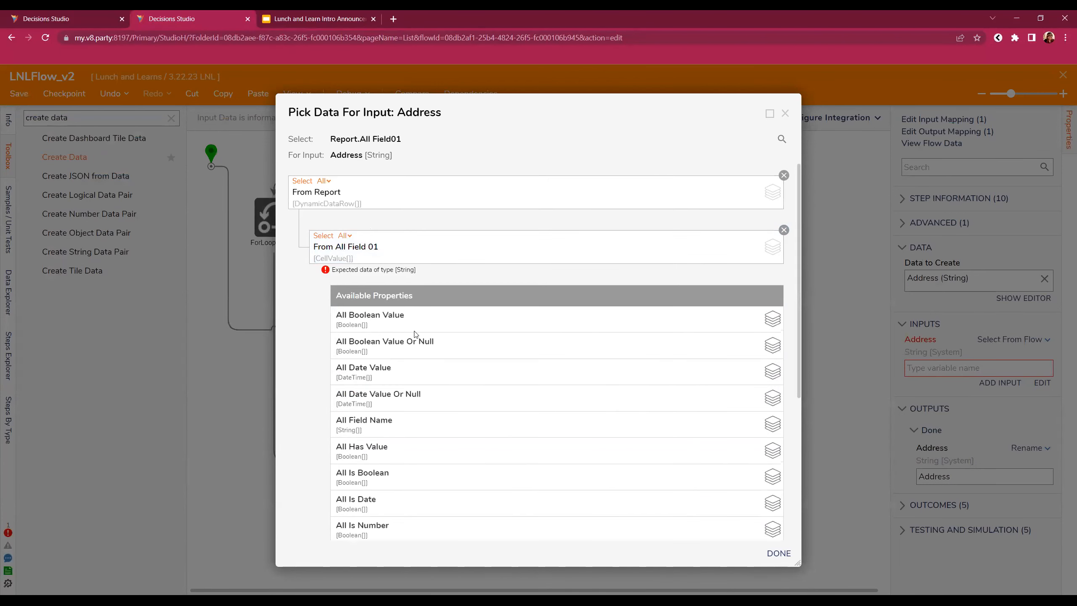
scroll(467, 453, "down", 5)
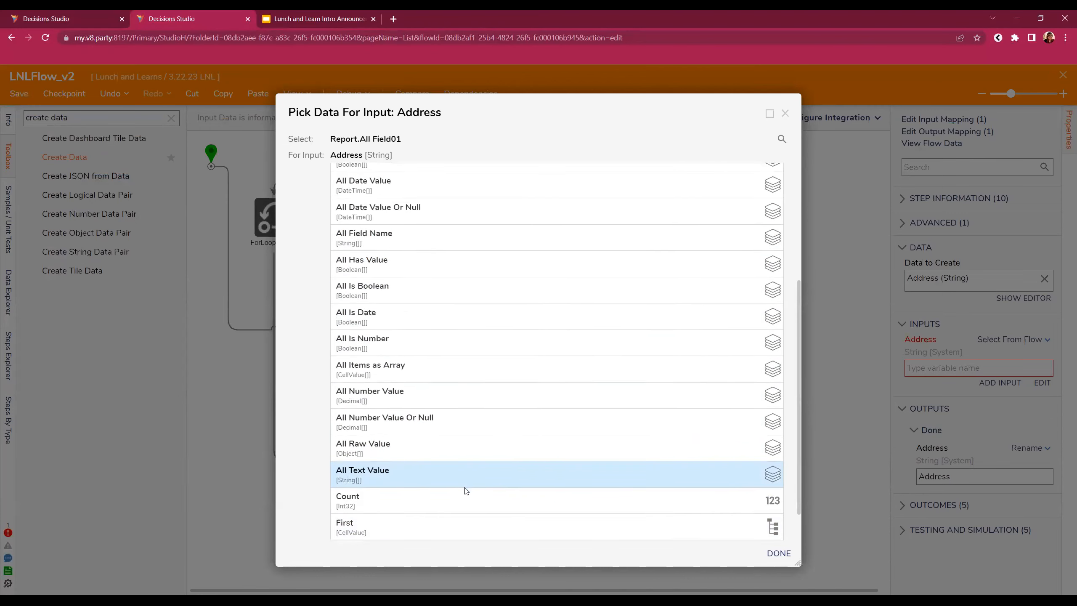
left_click(400, 485)
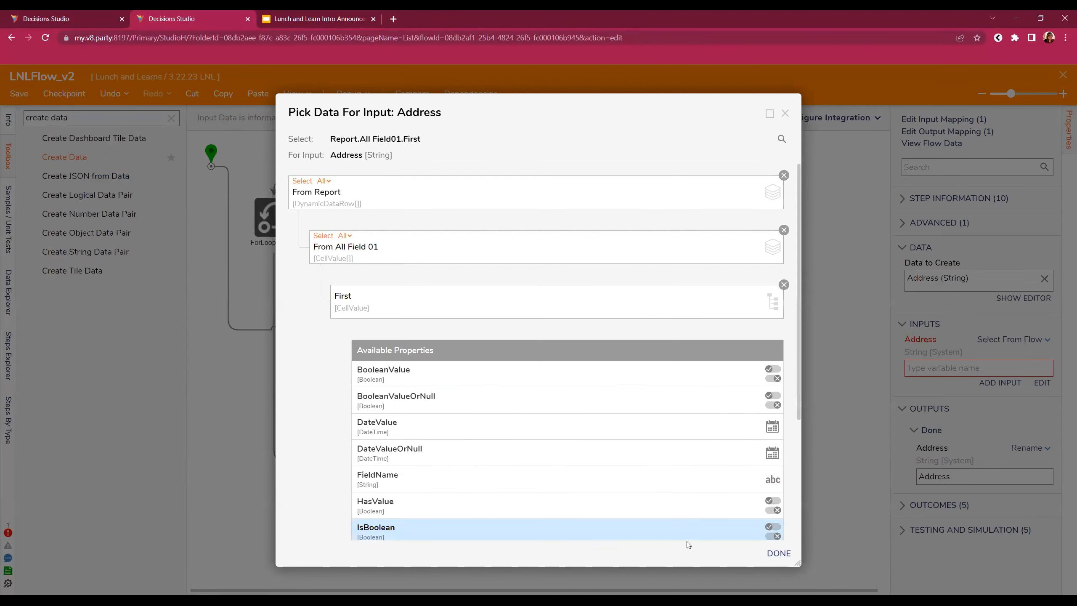
left_click(778, 553)
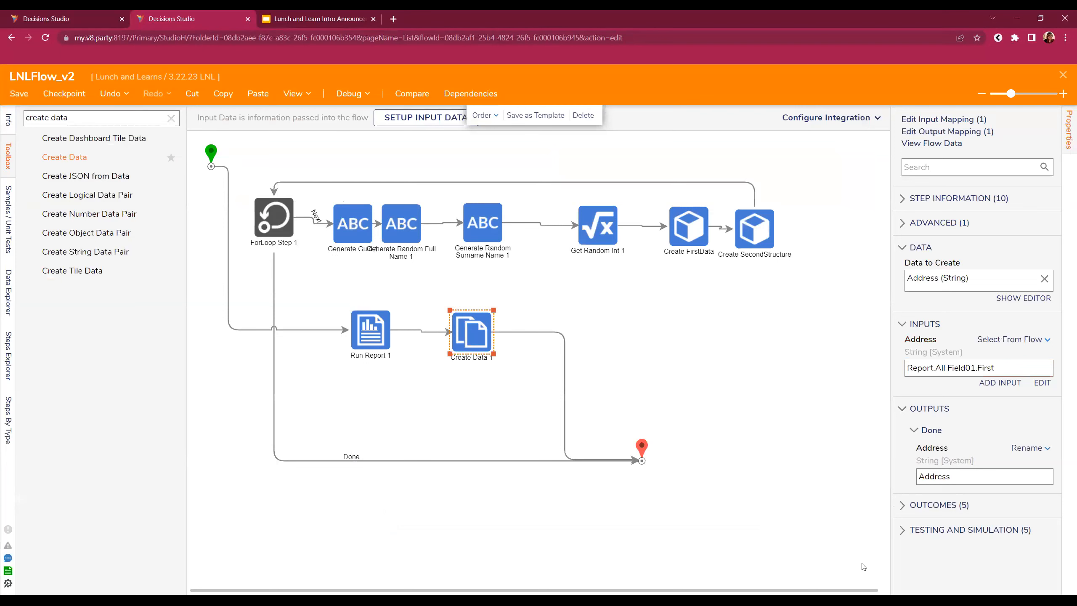
- Review Run Report 1's return data options, then return to the Create Data step
left_click(372, 334)
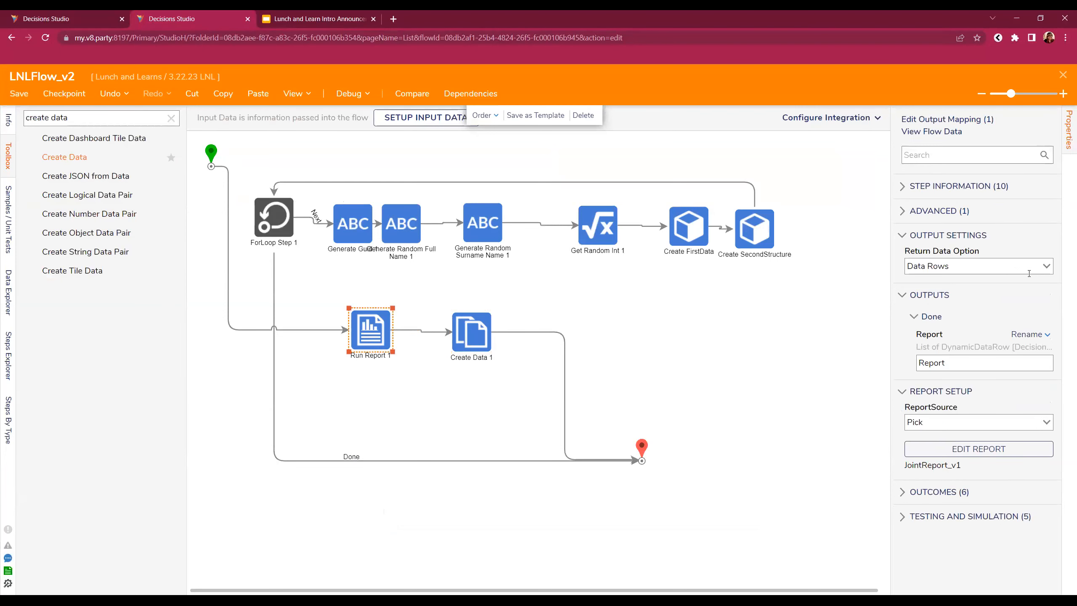
left_click(1043, 267)
left_click(960, 292)
left_click(476, 335)
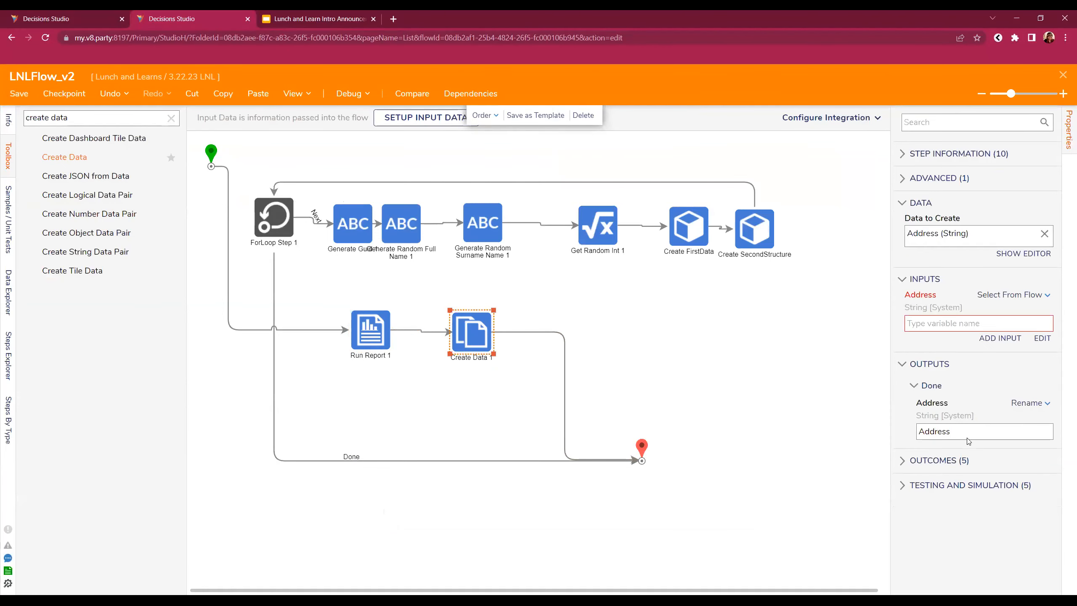
- Remap Address to Report.All LunchandLearns_LNL_SecondStructure_address.First and save the flow on closing
left_click(1042, 383)
left_click(783, 174)
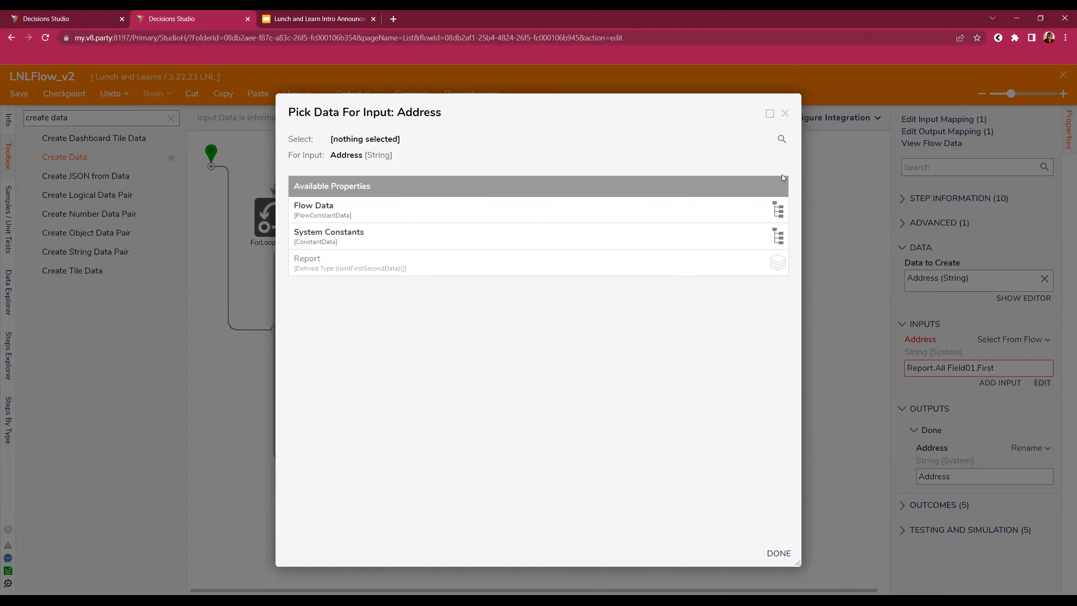
left_click(455, 271)
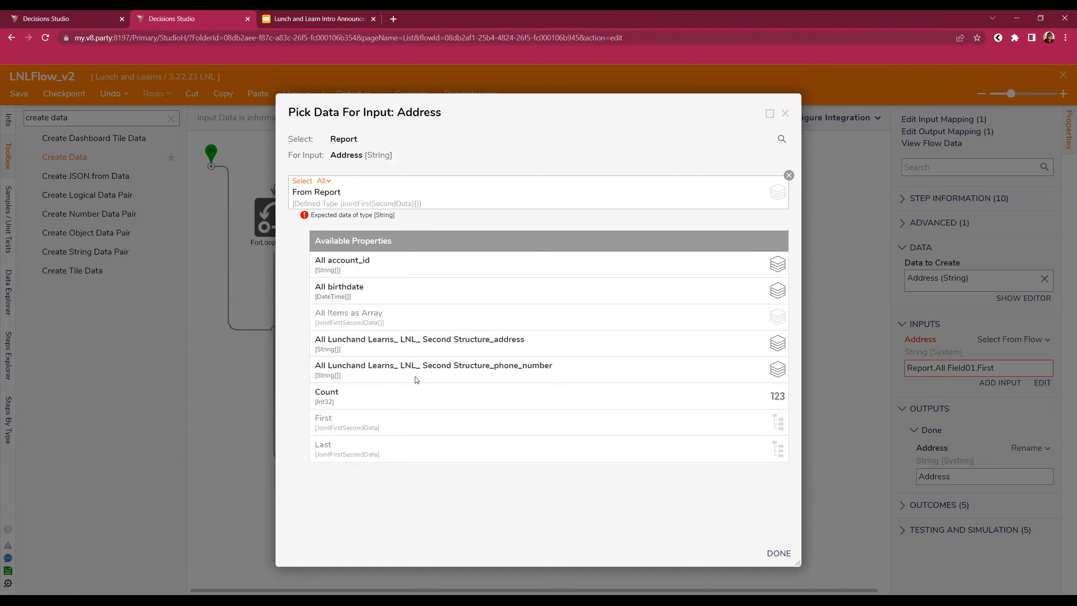
left_click(454, 342)
left_click(407, 375)
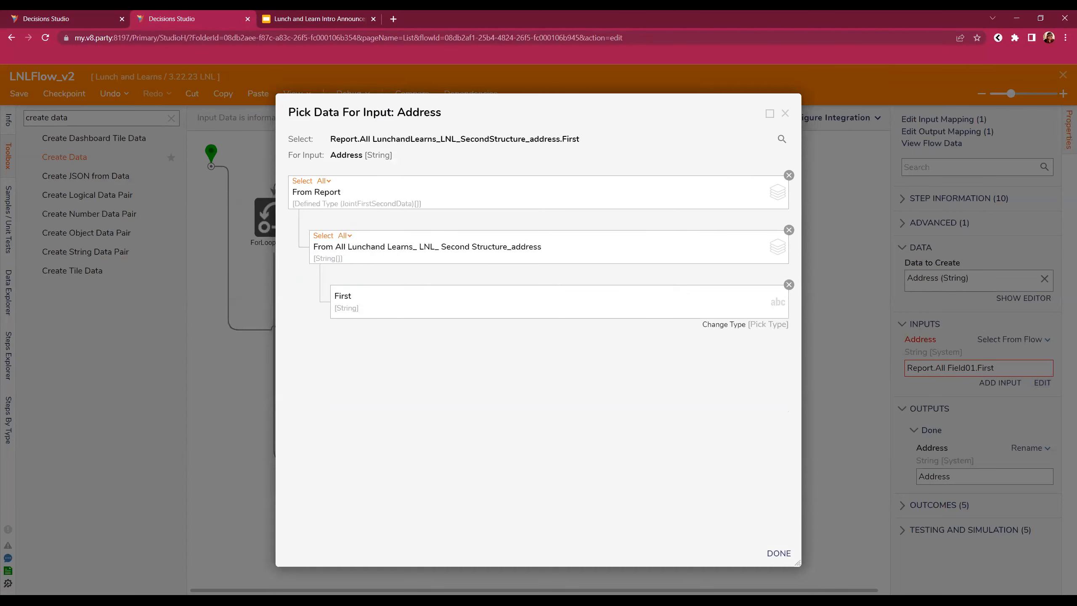
left_click(782, 553)
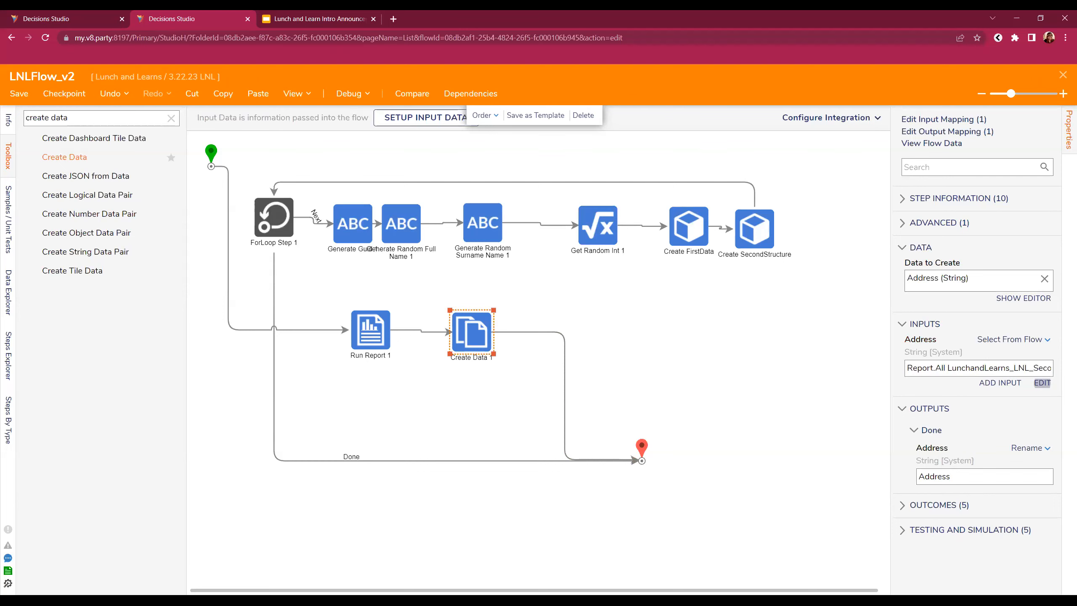
left_click(1062, 78)
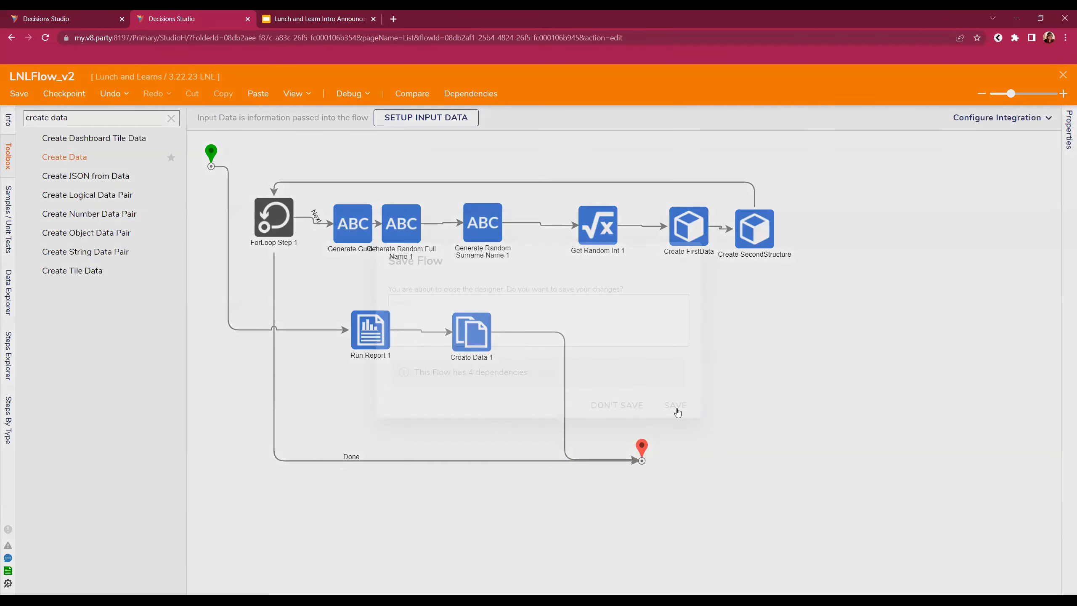
left_click(678, 411)
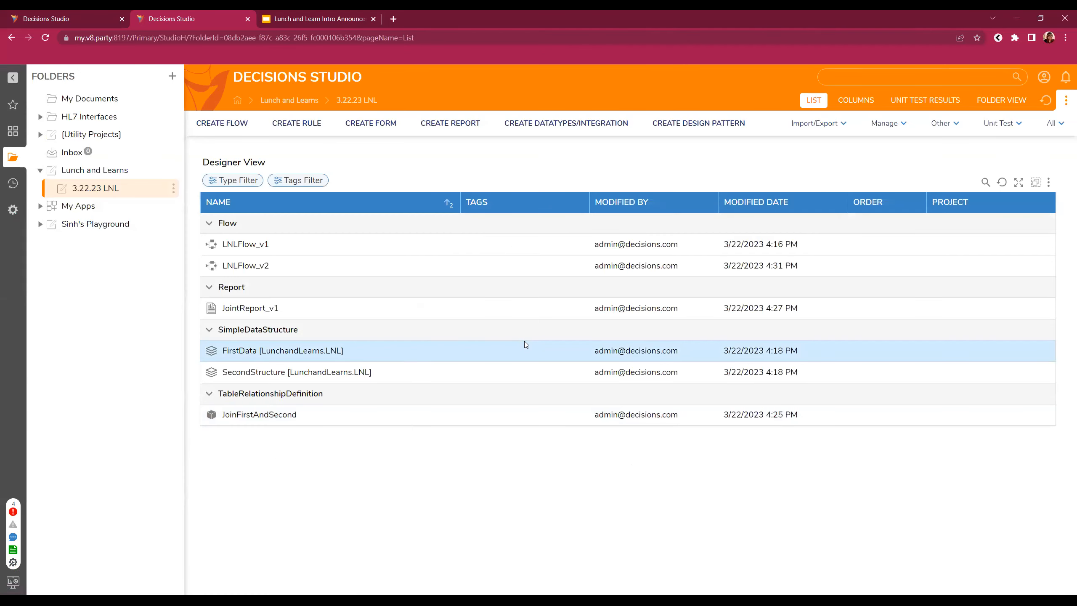